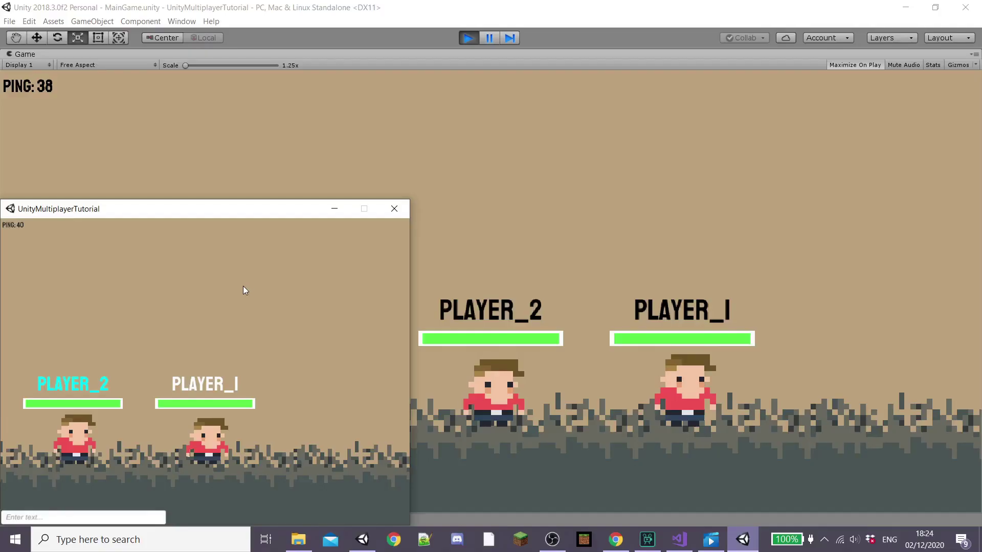
Fire bullets at PLAYER_2 with A and D until its green health bar empties.
{"action": "key", "text": "a"}
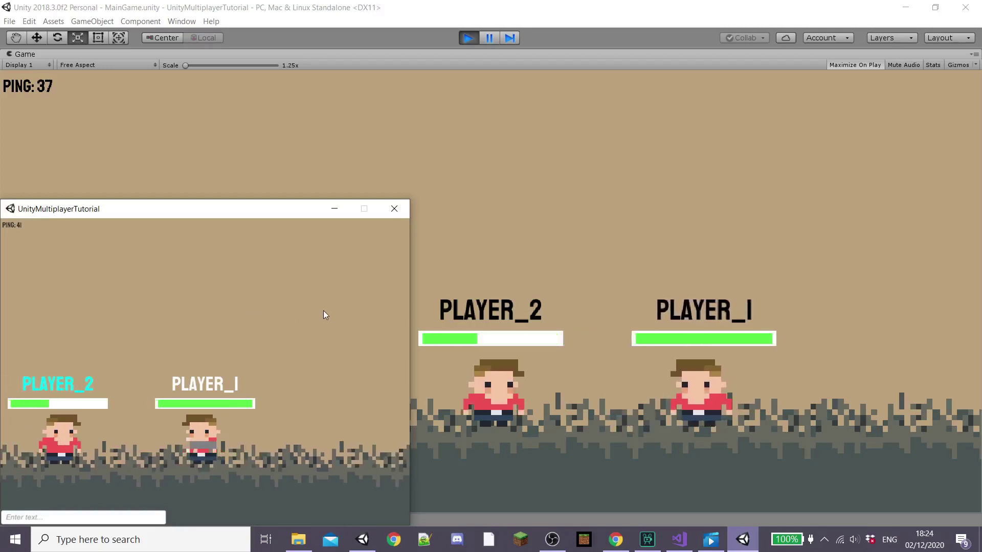
{"action": "key", "text": "d"}
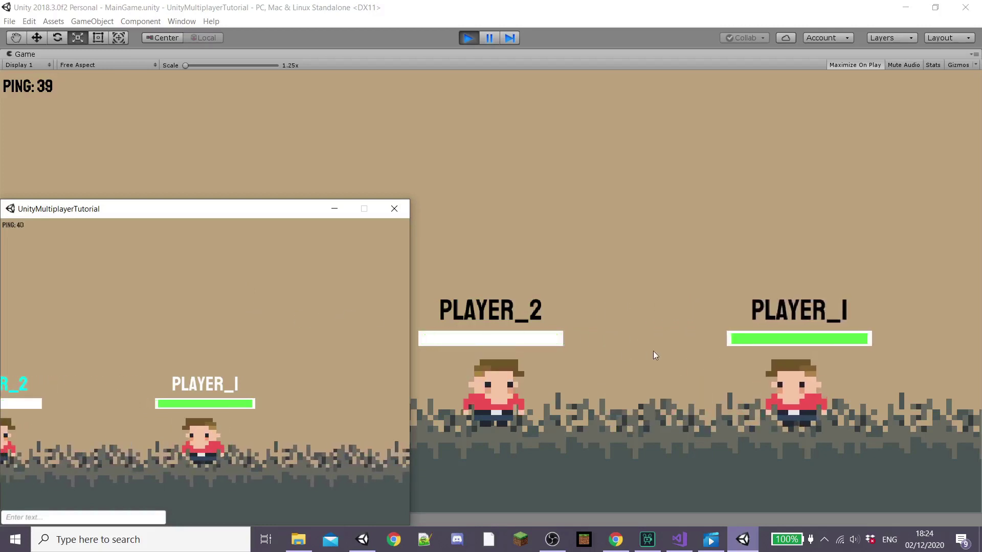
{"action": "left_click", "coordinate": [653, 350]}
Create a 2D Sprite object in the Hierarchy and name it Bullet.
{"action": "key", "text": "a"}
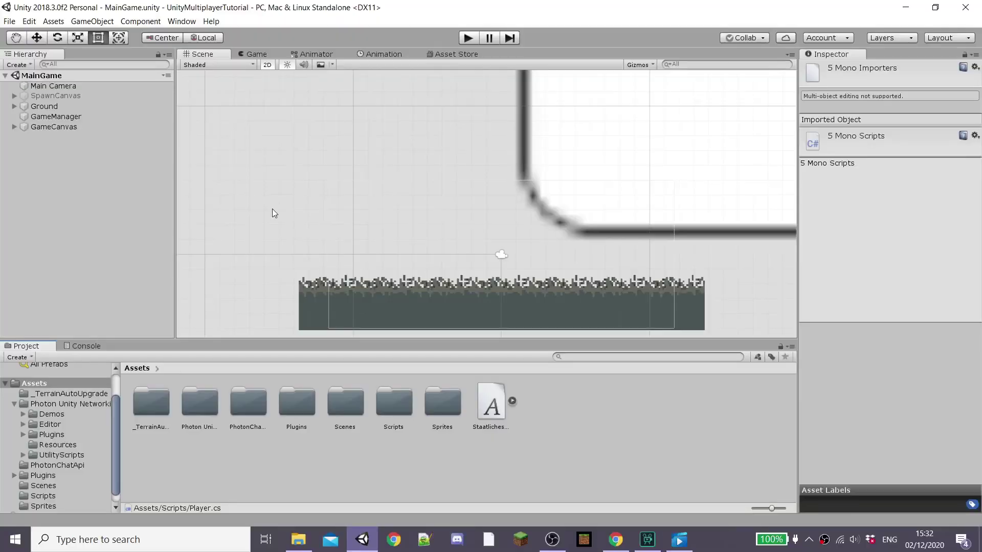
{"action": "right_click", "coordinate": [68, 183]}
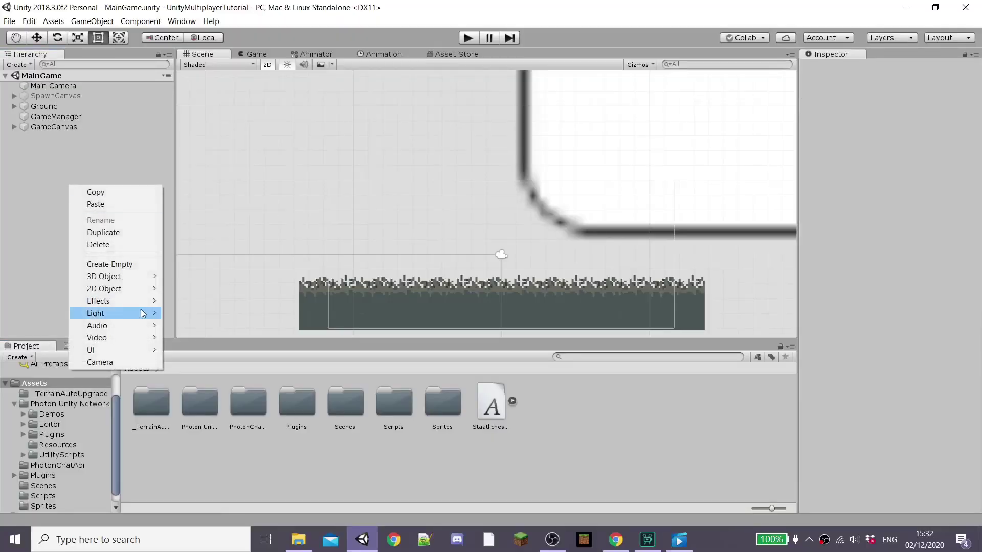
{"action": "mouse_move", "coordinate": [104, 288]}
{"action": "left_click", "coordinate": [182, 287]}
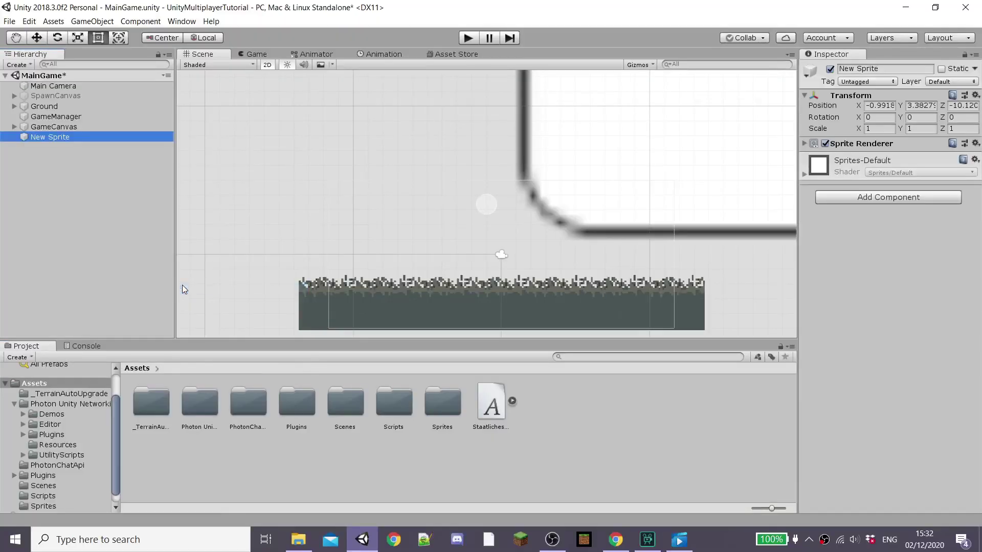
{"action": "left_click", "coordinate": [882, 68]}
{"action": "type", "text": "Bullet"}
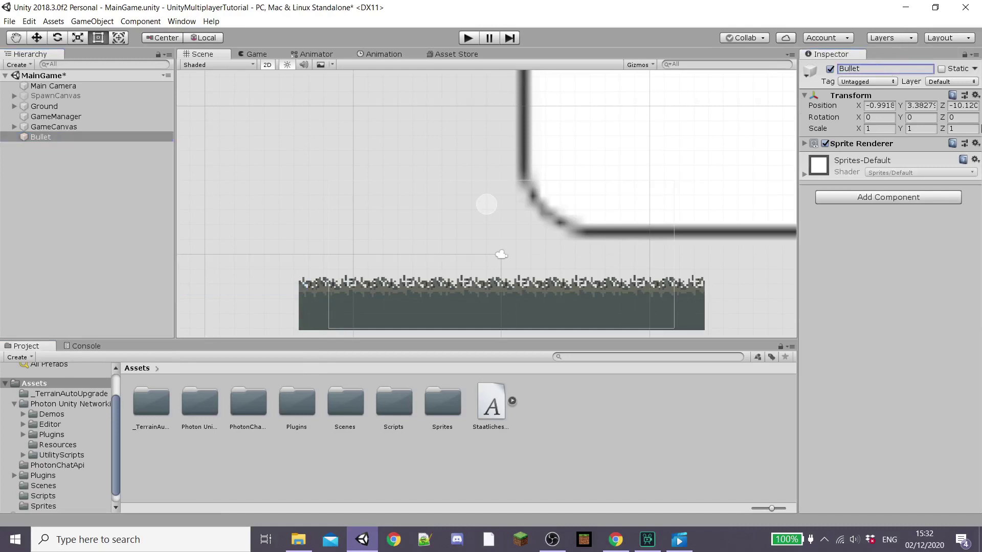
Create a Square sprite asset, assign it to Bullet, and flatten it into a thin rectangle.
{"action": "left_click", "coordinate": [803, 144]}
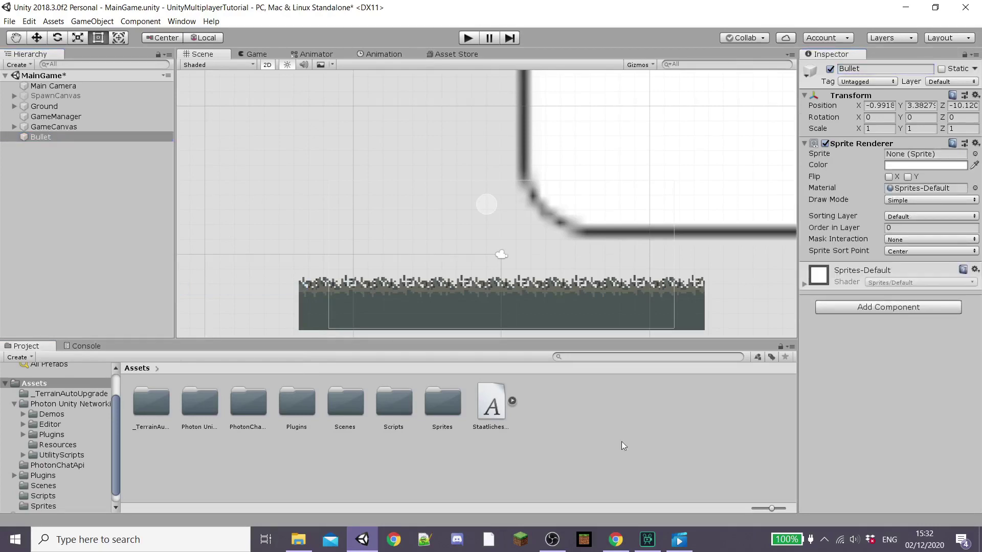
{"action": "right_click", "coordinate": [607, 422]}
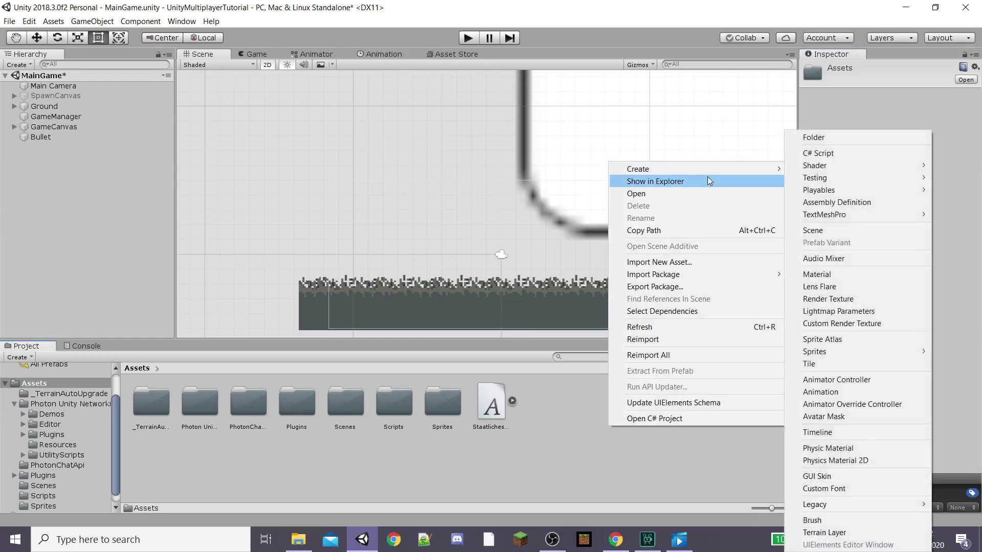
{"action": "mouse_move", "coordinate": [638, 169]}
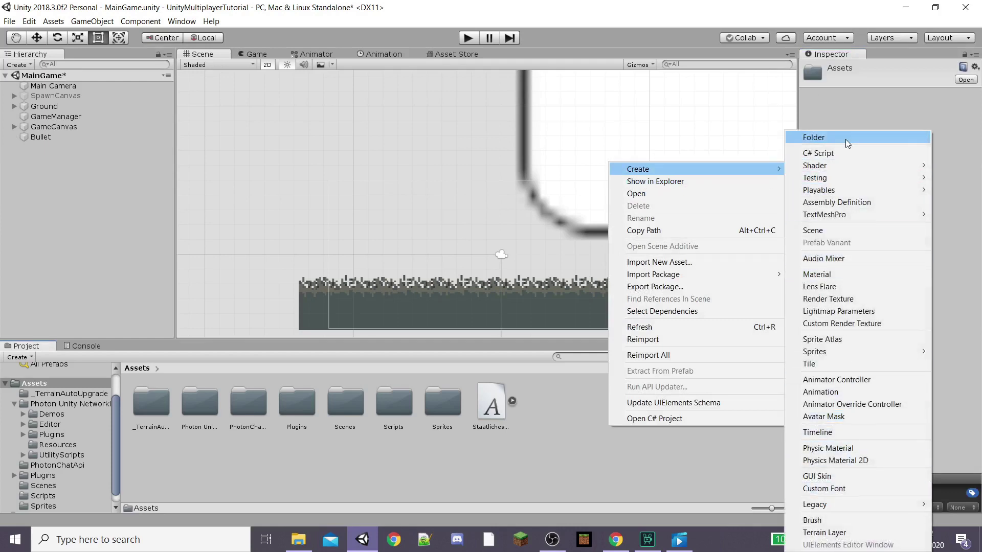
{"action": "mouse_move", "coordinate": [814, 352]}
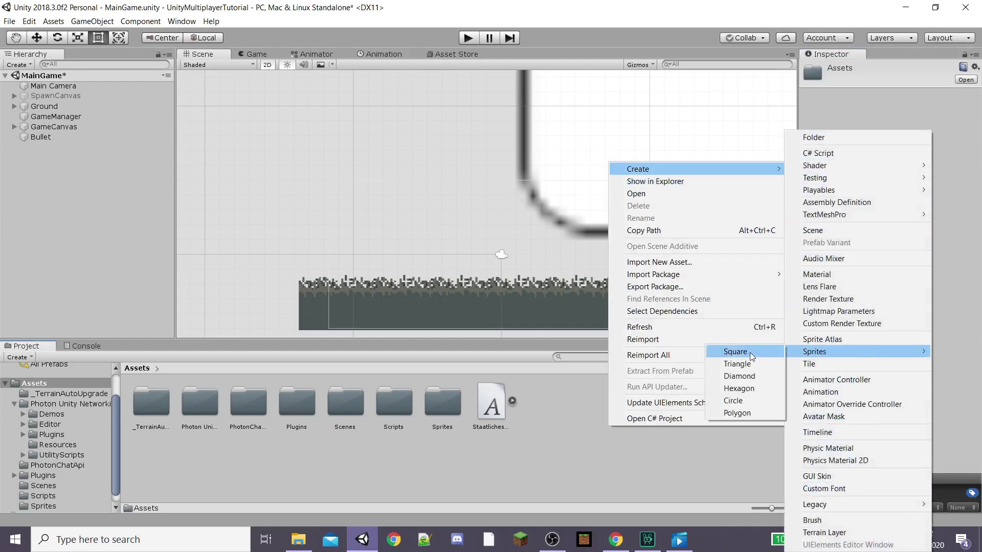
{"action": "left_click", "coordinate": [749, 352]}
{"action": "key", "text": "Return"}
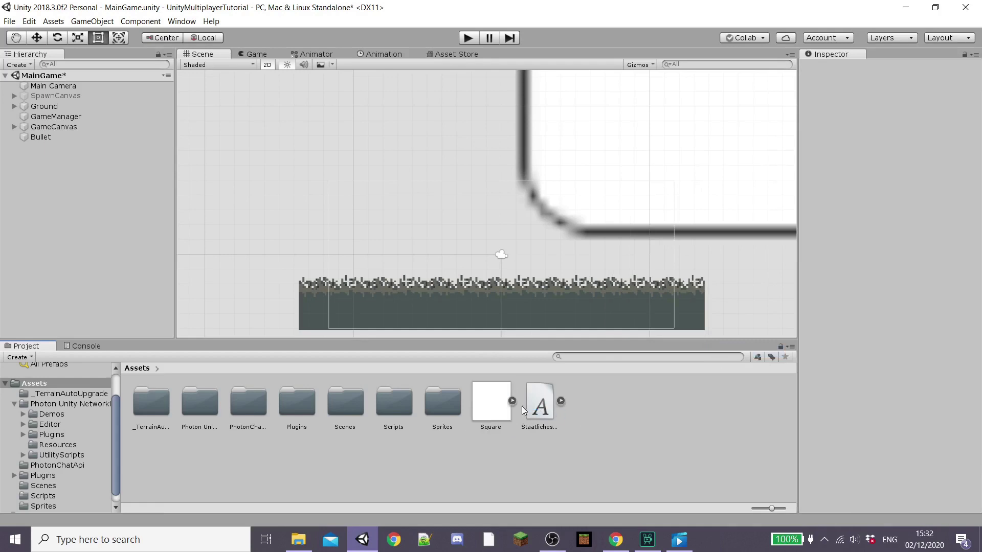
{"action": "left_click", "coordinate": [40, 137]}
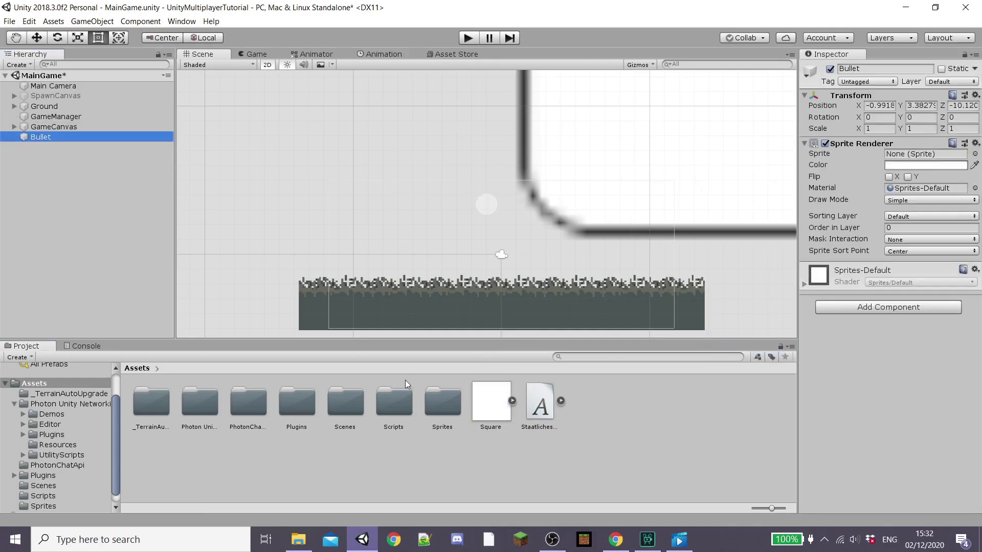
{"action": "left_click_drag", "start_coordinate": [491, 402], "coordinate": [914, 157]}
{"action": "scroll", "coordinate": [475, 199], "scroll_direction": "up", "scroll_amount": 5}
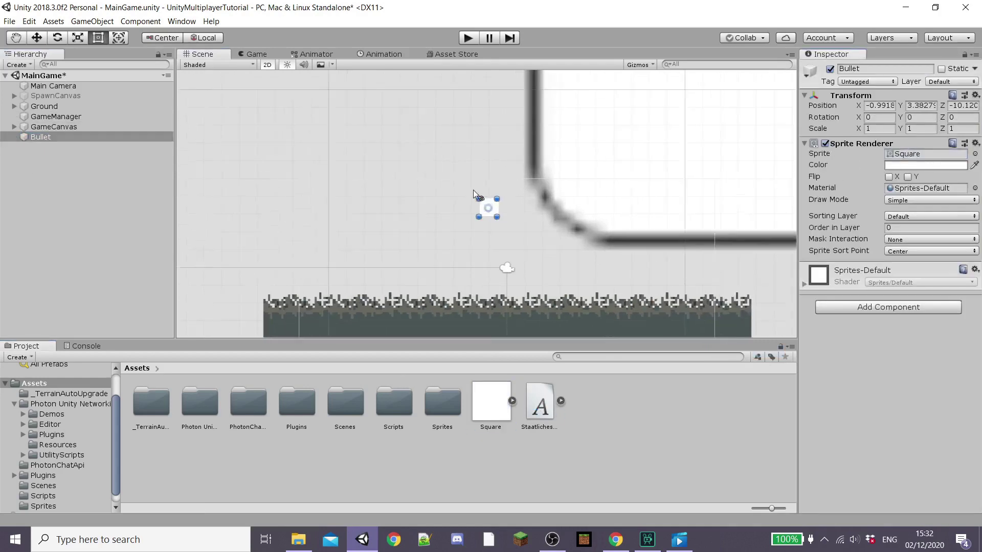
{"action": "left_click_drag", "start_coordinate": [490, 204], "coordinate": [485, 224]}
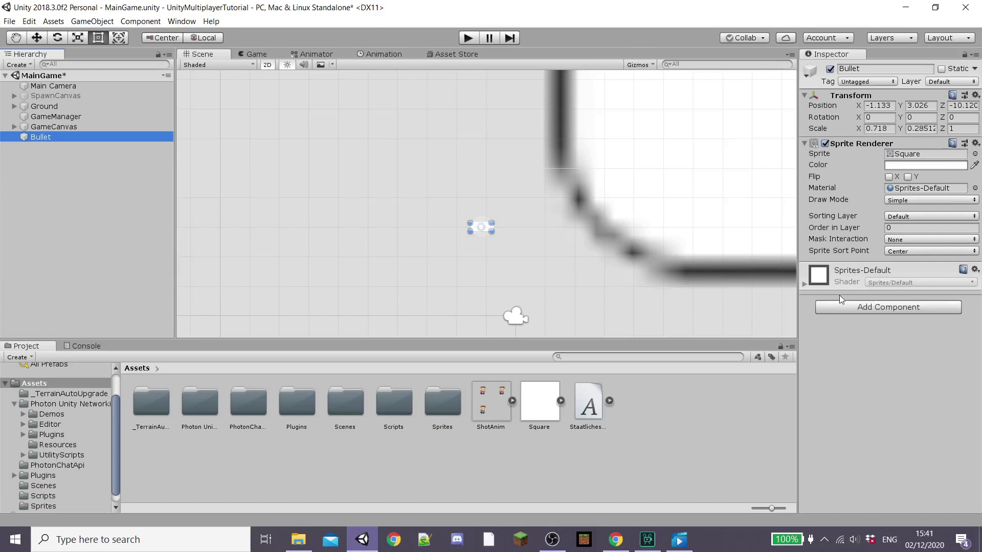
Add a Box Collider 2D to Bullet and set it as a trigger.
{"action": "left_click", "coordinate": [848, 308]}
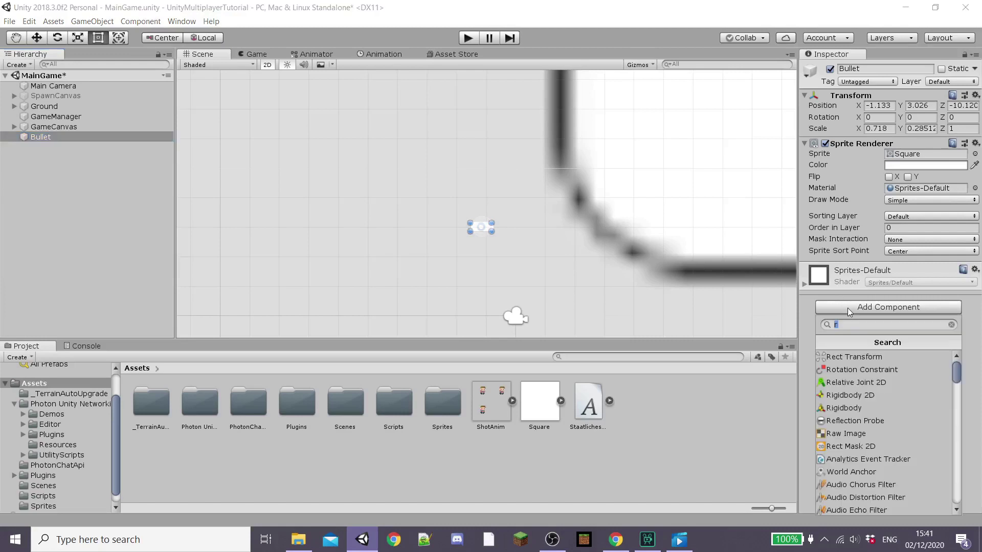
{"action": "type", "text": "box"}
{"action": "left_click", "coordinate": [870, 355]}
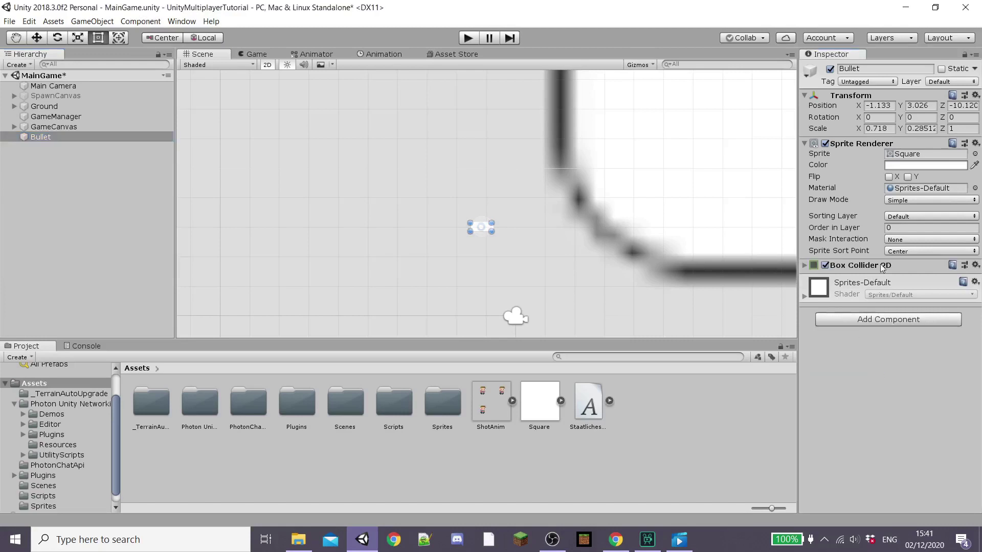
{"action": "left_click", "coordinate": [826, 269]}
{"action": "left_click", "coordinate": [888, 306]}
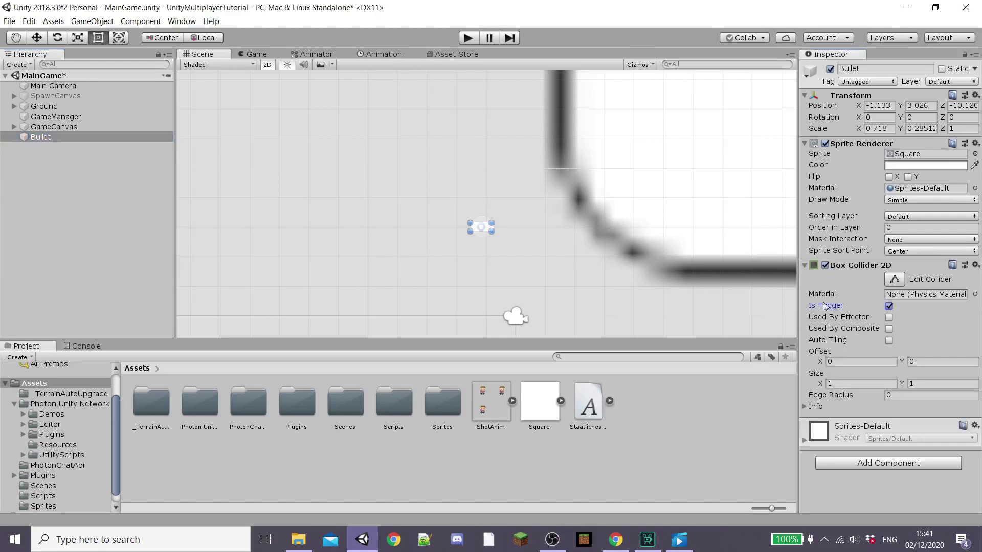
Save Bullet as a prefab in Resources, delete it from the scene, and open the Player's Animator.
{"action": "left_click", "coordinate": [58, 445]}
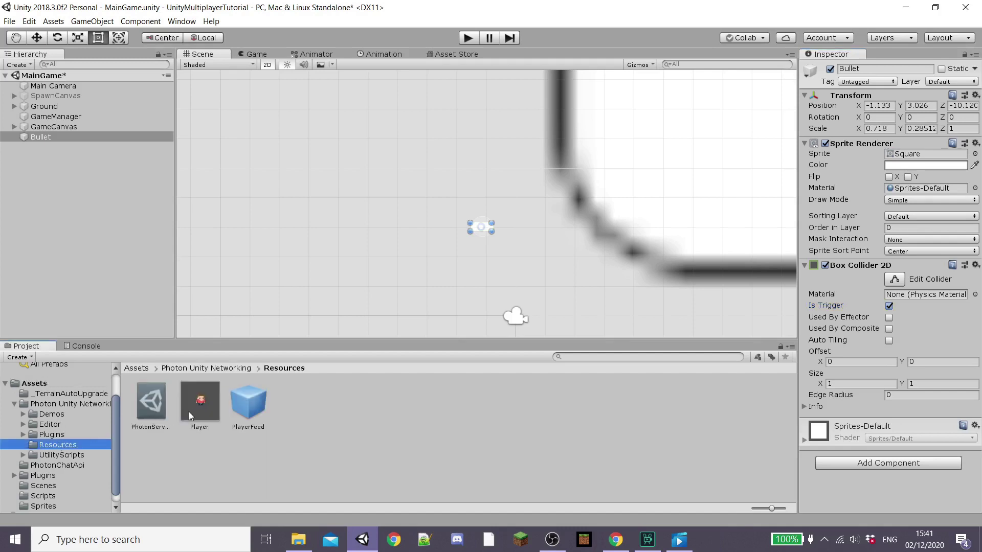
{"action": "left_click_drag", "start_coordinate": [190, 414], "coordinate": [88, 263]}
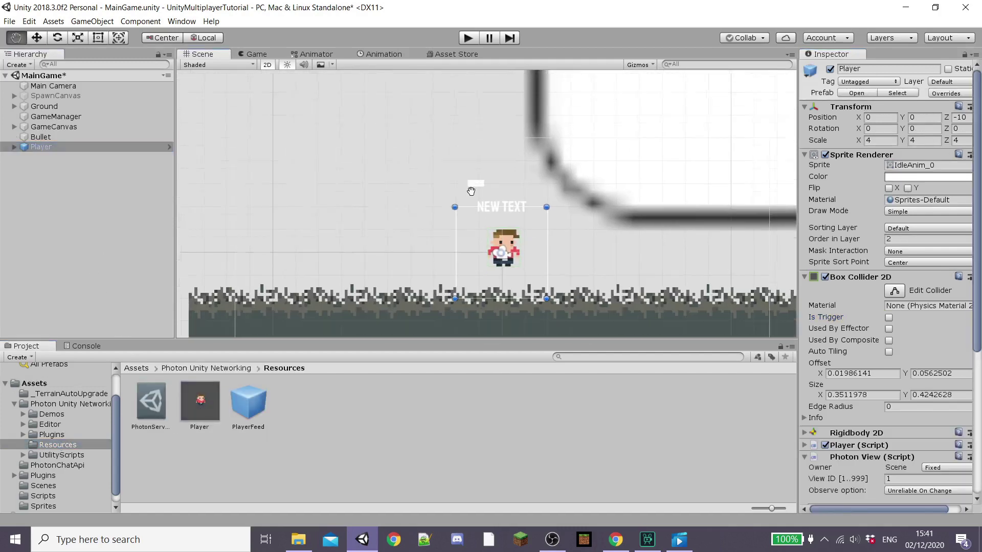
{"action": "left_click_drag", "start_coordinate": [42, 137], "coordinate": [307, 407]}
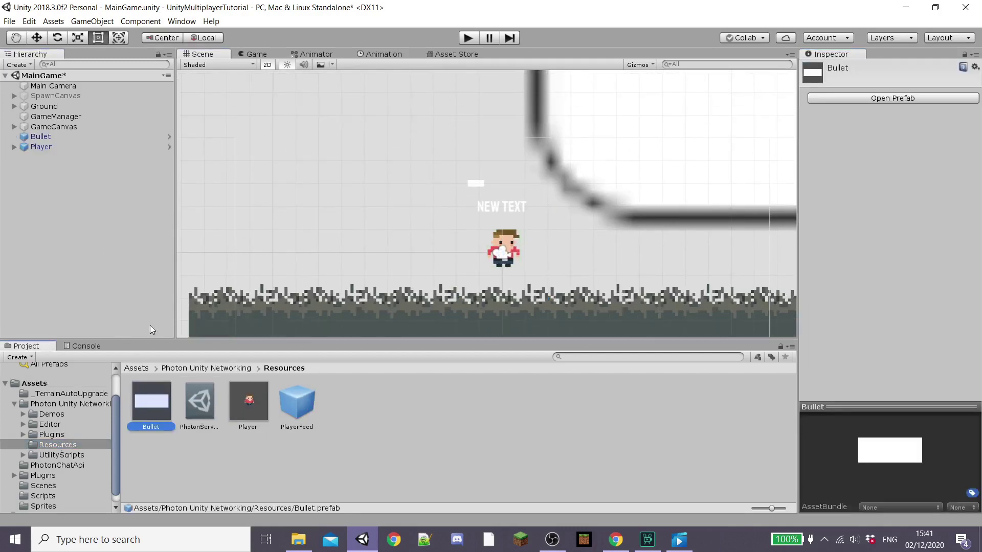
{"action": "left_click", "coordinate": [51, 136]}
{"action": "key", "text": "Delete"}
{"action": "left_click", "coordinate": [38, 137]}
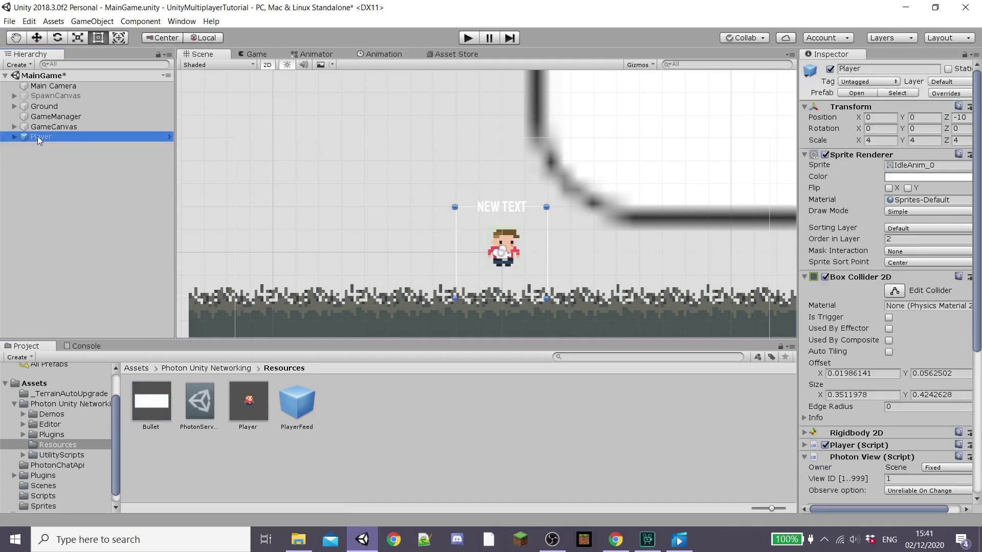
{"action": "scroll", "coordinate": [919, 261], "scroll_direction": "down", "scroll_amount": 5}
{"action": "scroll", "coordinate": [910, 257], "scroll_direction": "up", "scroll_amount": 5}
{"action": "scroll", "coordinate": [910, 257], "scroll_direction": "up", "scroll_amount": 1}
{"action": "left_click", "coordinate": [307, 54]}
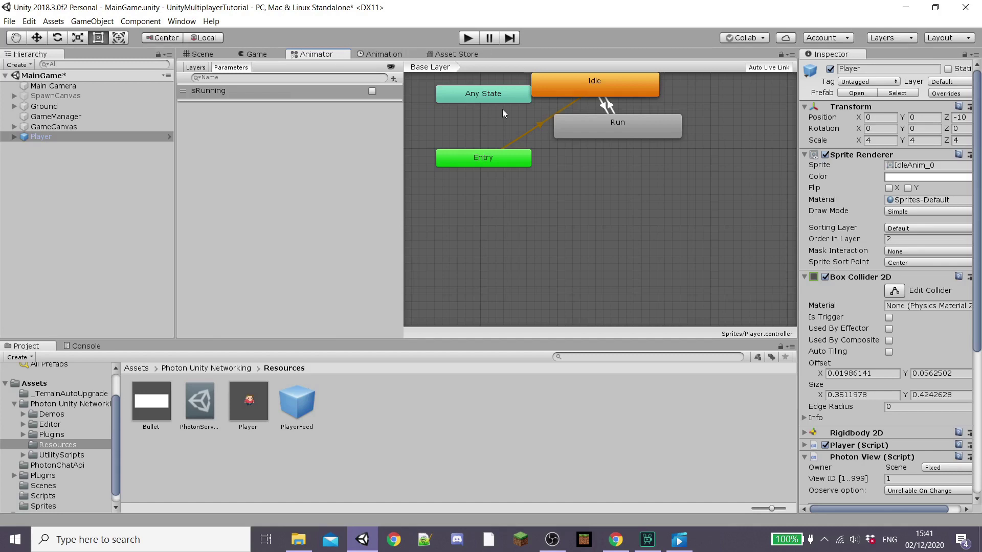
Dock the Animation window and create a new animation clip named Shoot.
{"action": "right_click", "coordinate": [541, 131]}
{"action": "left_click", "coordinate": [371, 54]}
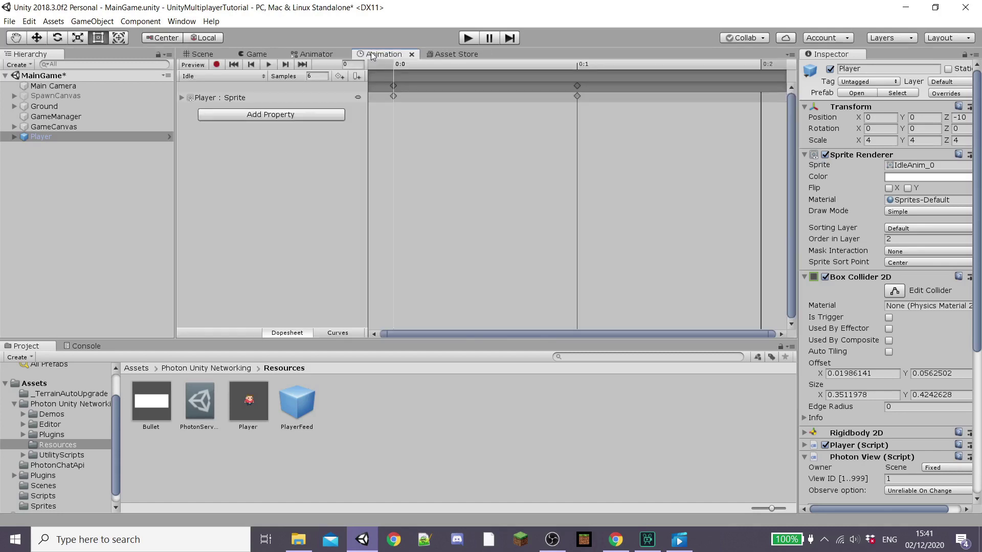
{"action": "left_click_drag", "start_coordinate": [371, 54], "coordinate": [200, 331]}
{"action": "left_click", "coordinate": [198, 54]}
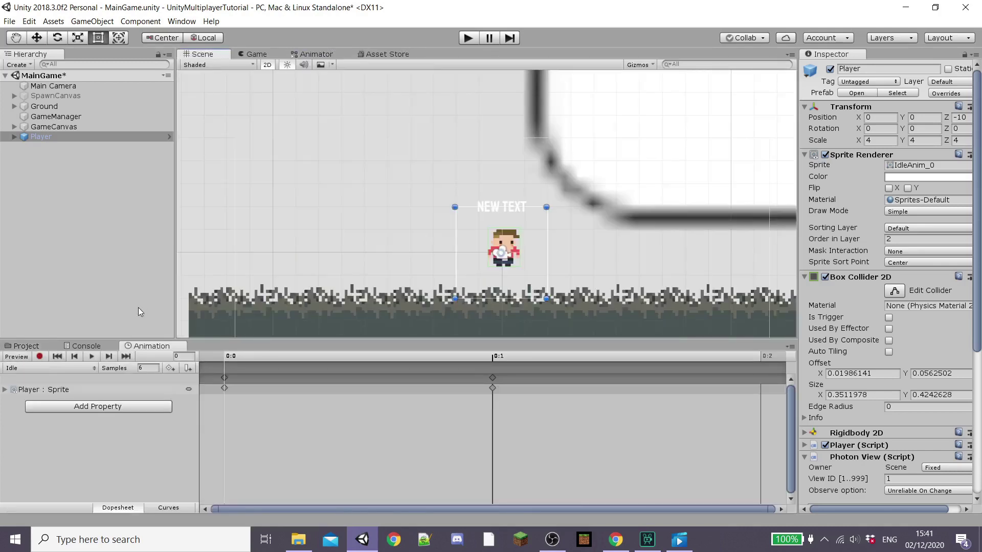
{"action": "left_click", "coordinate": [80, 371]}
{"action": "left_click", "coordinate": [47, 407]}
{"action": "type", "text": "Sho"}
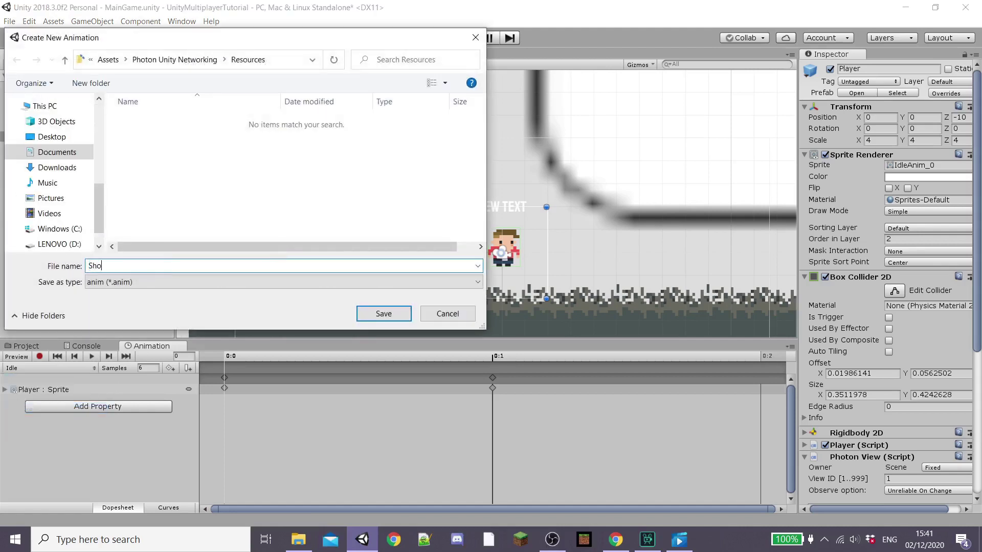
{"action": "type", "text": "ot"}
{"action": "key", "text": "Return"}
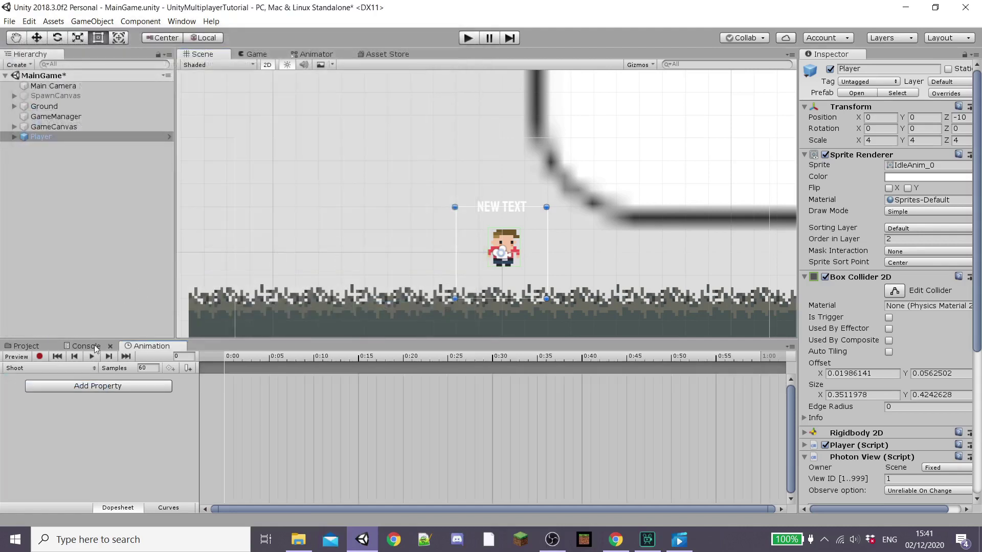
Add the three ShotAnim sprite frames to the Shoot clip's timeline.
{"action": "mouse_move", "coordinate": [150, 346]}
{"action": "left_mouse_down"}
{"action": "mouse_move", "coordinate": [419, 85]}
{"action": "mouse_move", "coordinate": [362, 130]}
{"action": "left_mouse_up"}
{"action": "left_click", "coordinate": [134, 386]}
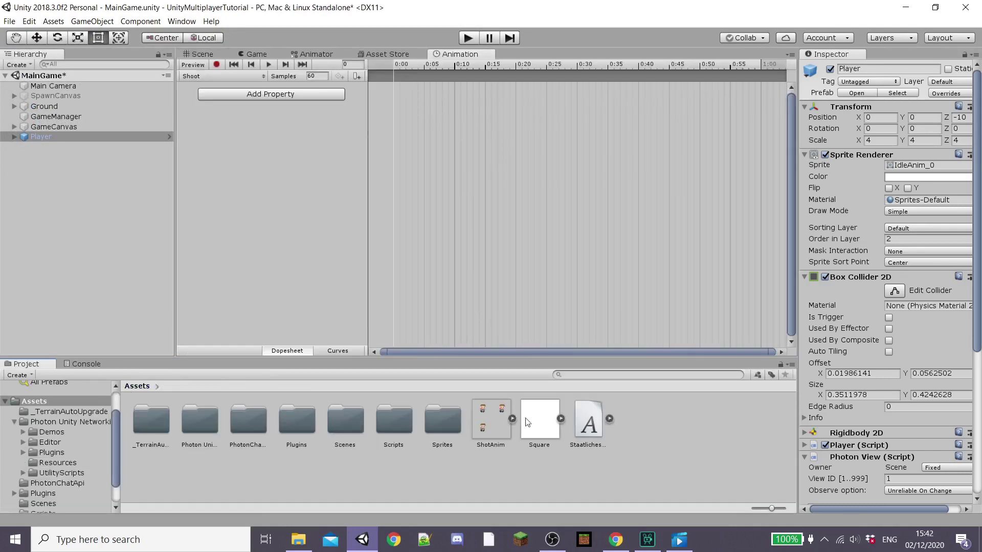
{"action": "left_click", "coordinate": [513, 419]}
{"action": "left_click", "coordinate": [637, 421], "text": "shift"}
{"action": "left_click_drag", "start_coordinate": [601, 422], "coordinate": [397, 99]}
{"action": "left_click", "coordinate": [320, 76]}
{"action": "type", "text": "4"}
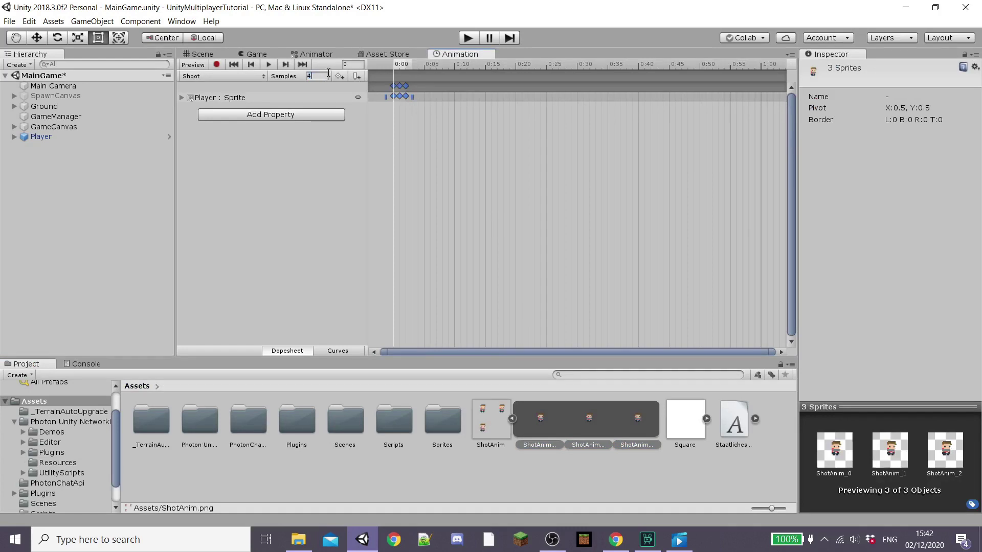
{"action": "type", "text": "0"}
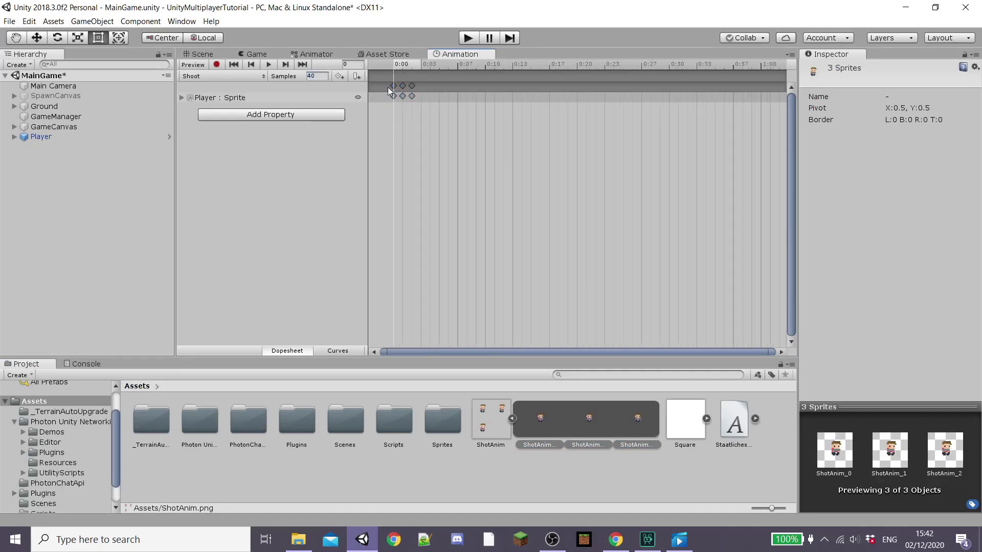
{"action": "left_click", "coordinate": [585, 469]}
Make an Any State to Shoot transition and add a shootTrigger trigger parameter.
{"action": "left_click", "coordinate": [201, 54]}
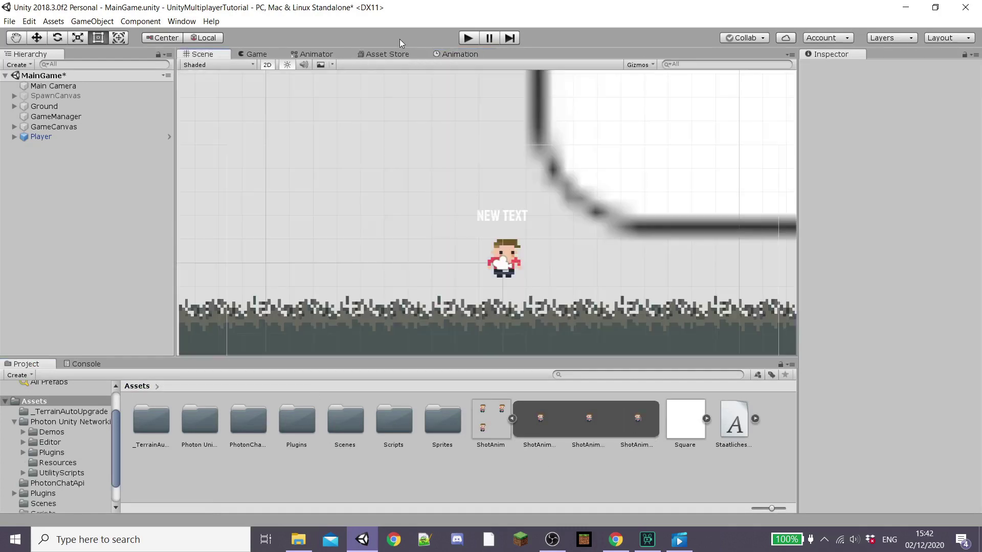
{"action": "left_click", "coordinate": [316, 54]}
{"action": "left_click_drag", "start_coordinate": [503, 98], "coordinate": [522, 196]}
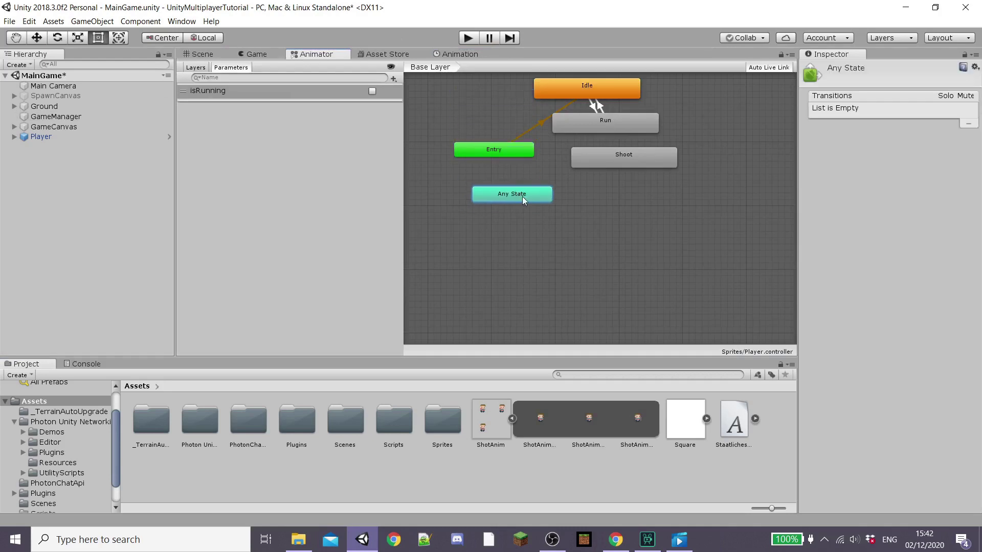
{"action": "right_click", "coordinate": [523, 197]}
{"action": "left_click", "coordinate": [553, 198]}
{"action": "left_click", "coordinate": [614, 159]}
{"action": "left_click", "coordinate": [393, 80]}
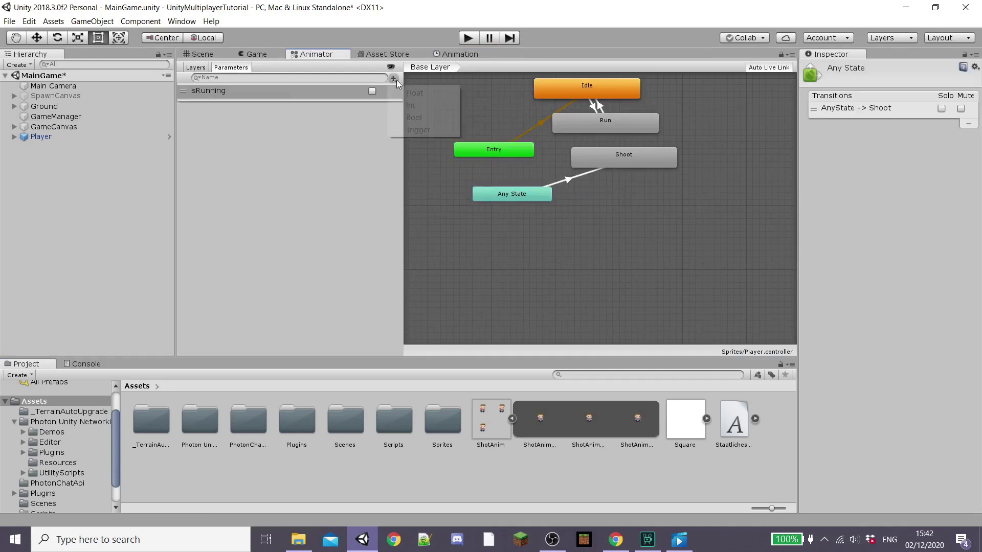
{"action": "left_click", "coordinate": [406, 127]}
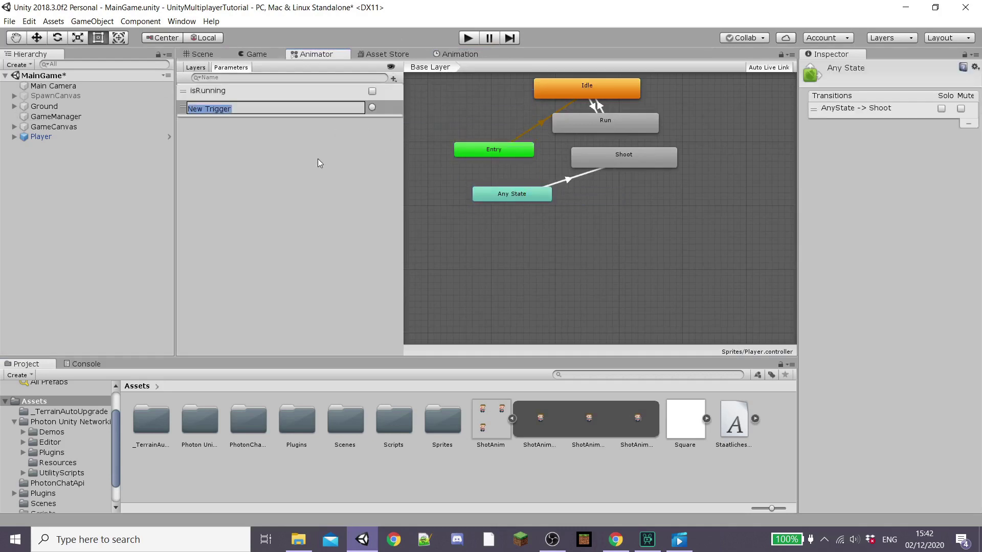
{"action": "type", "text": "shoot"}
{"action": "type", "text": "Trigger"}
{"action": "key", "text": "Return"}
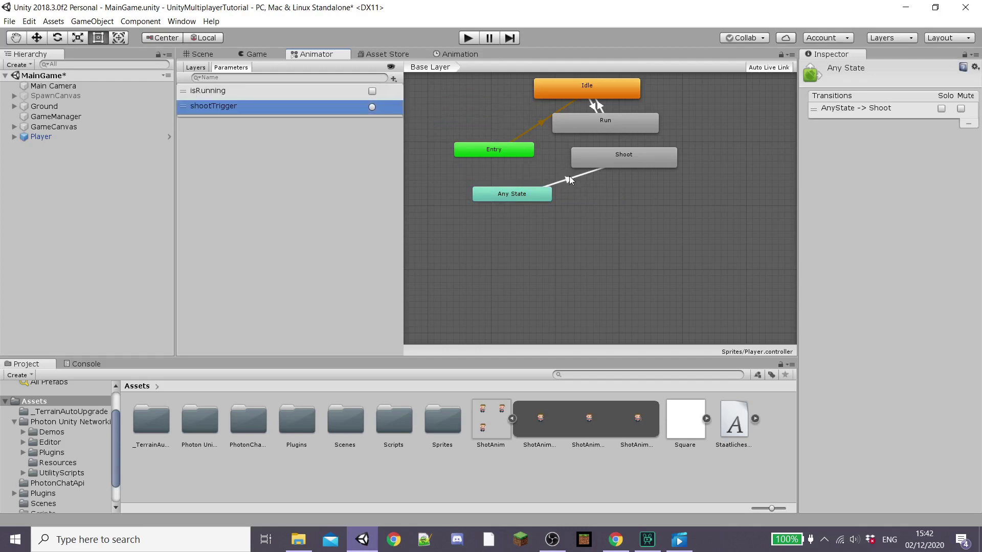
Give the transition exit time 1, duration 0, and a shootTrigger condition.
{"action": "left_click", "coordinate": [570, 176]}
{"action": "left_click", "coordinate": [805, 180]}
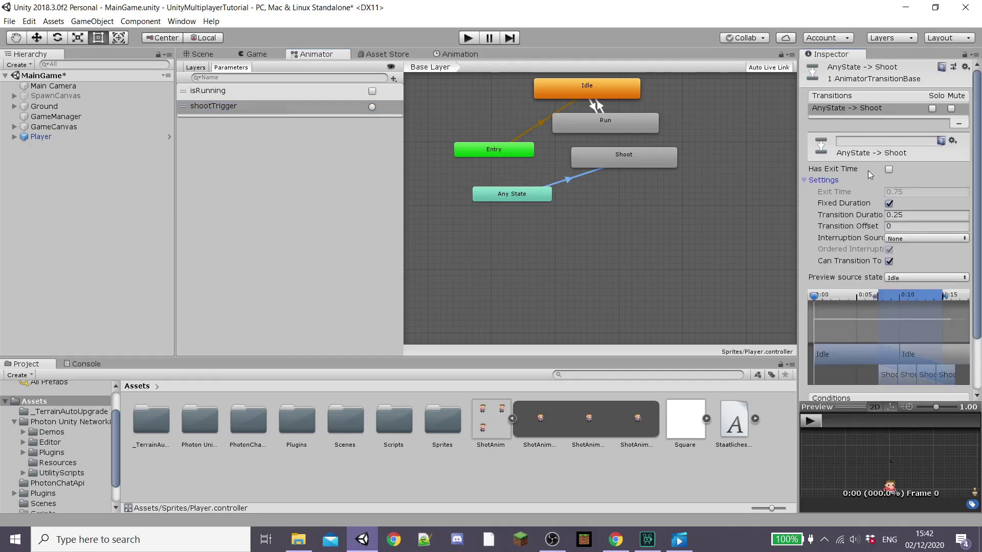
{"action": "left_click", "coordinate": [889, 169]}
{"action": "left_click", "coordinate": [906, 193]}
{"action": "type", "text": "1"}
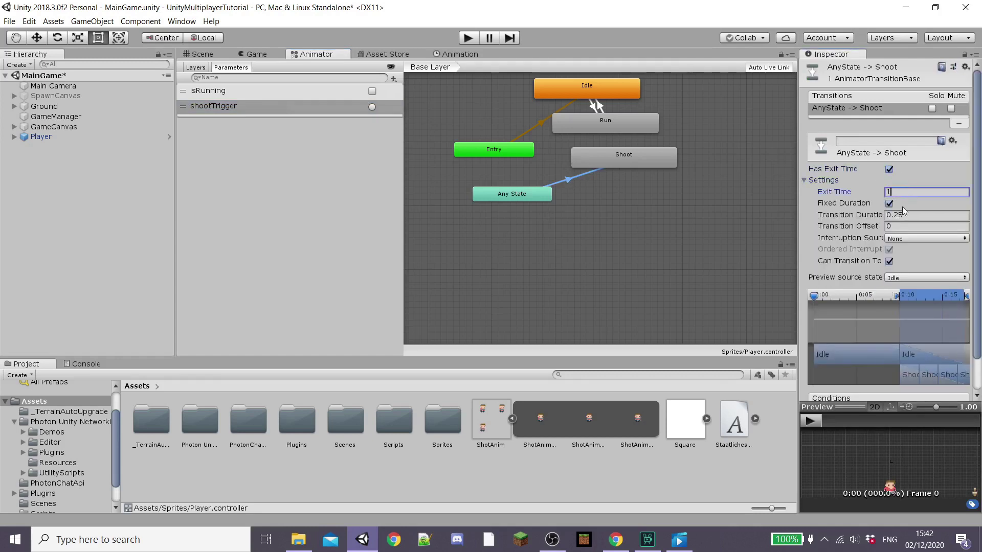
{"action": "left_click", "coordinate": [904, 215]}
{"action": "type", "text": "0"}
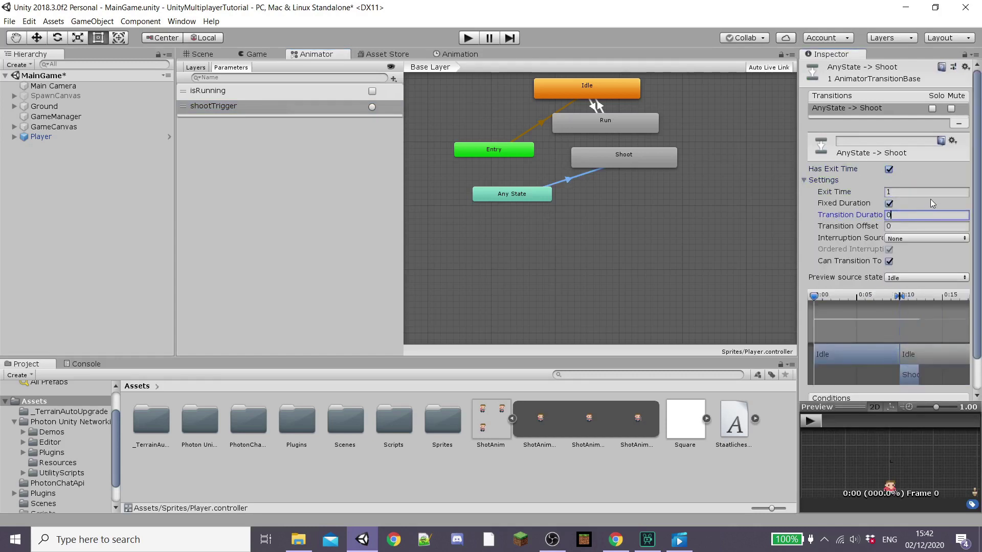
{"action": "scroll", "coordinate": [924, 283], "scroll_direction": "down", "scroll_amount": 2}
{"action": "left_click", "coordinate": [944, 387]}
{"action": "left_click", "coordinate": [884, 375]}
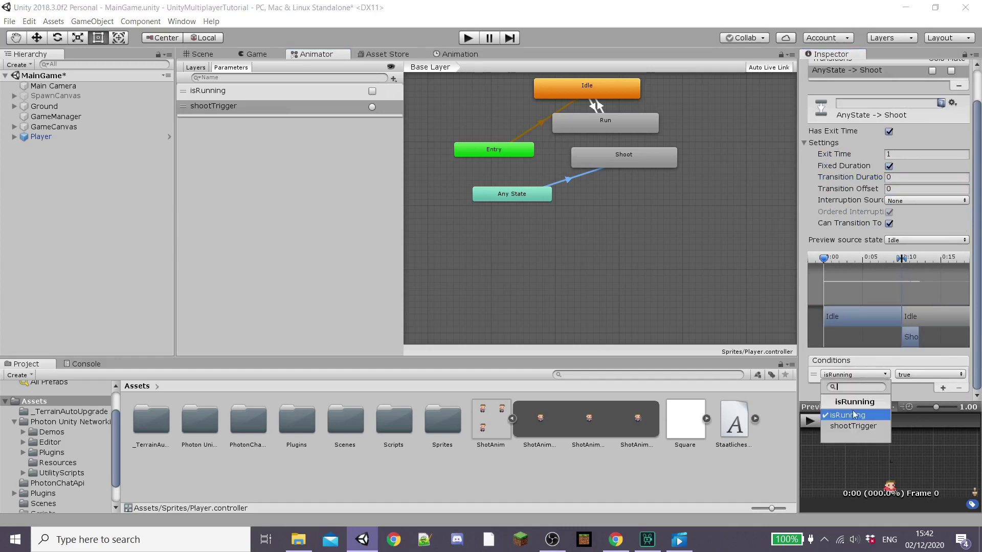
{"action": "left_click", "coordinate": [887, 425]}
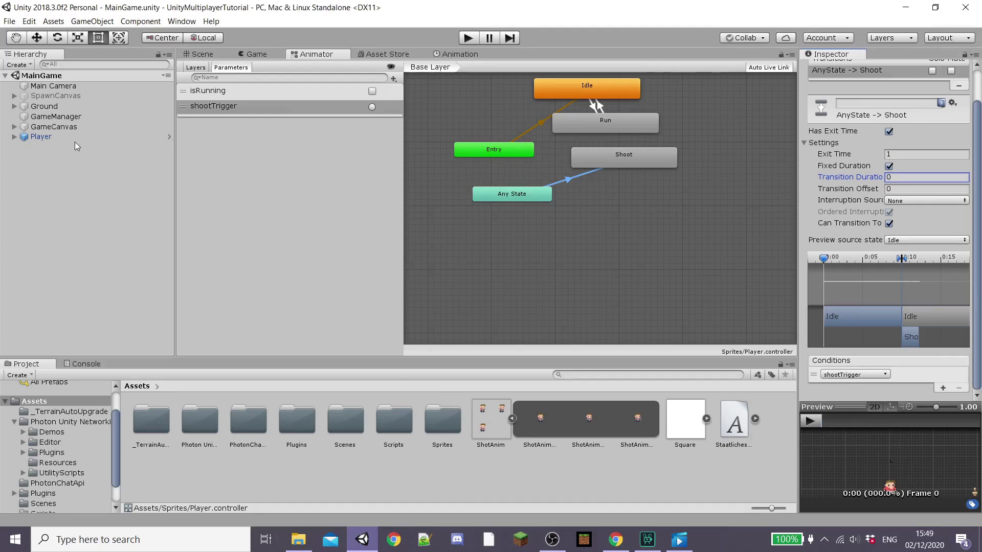
Create an empty child object under Player named FirePos.
{"action": "double_click", "coordinate": [74, 140]}
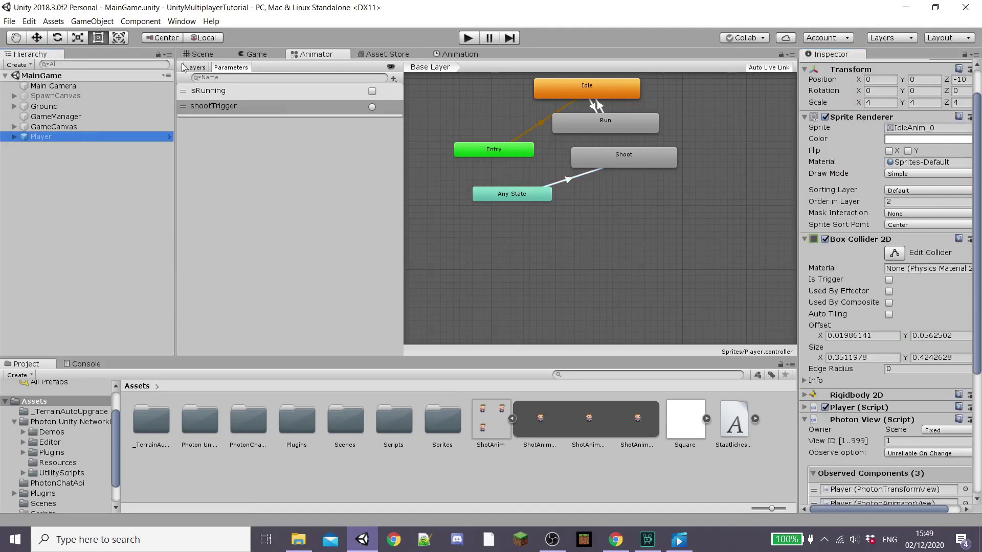
{"action": "right_click", "coordinate": [45, 139]}
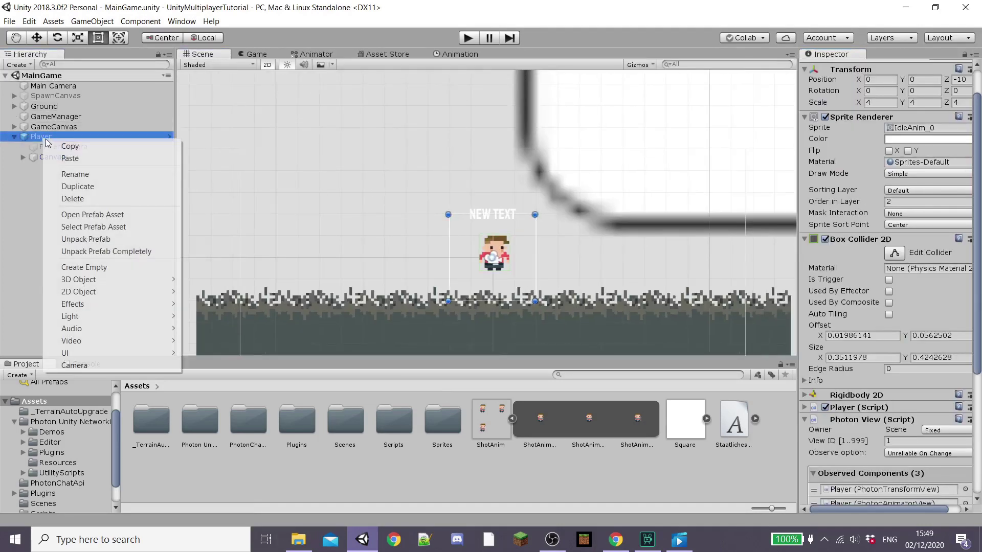
{"action": "left_click", "coordinate": [88, 267]}
{"action": "left_click", "coordinate": [873, 68]}
{"action": "type", "text": "FirePos"}
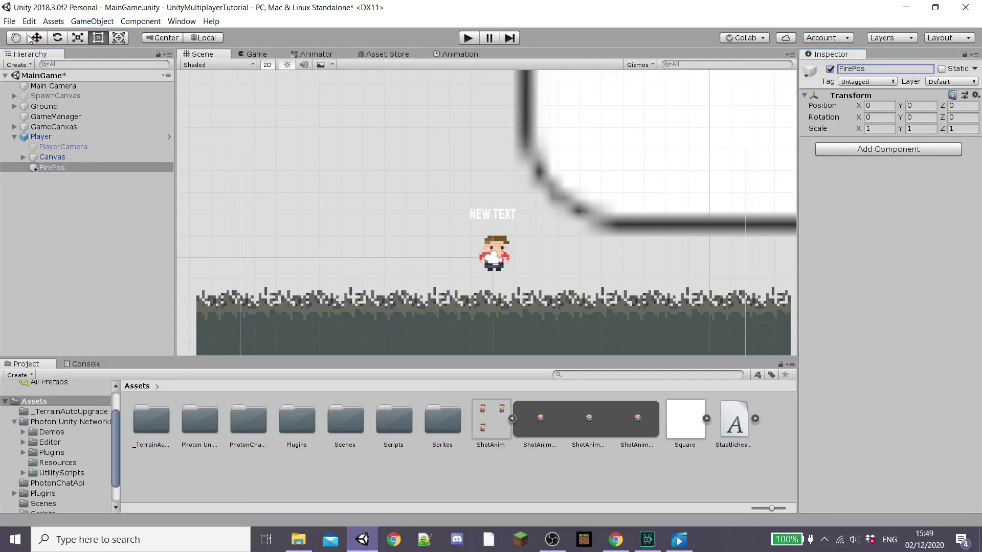
Move FirePos just in front of the player's hand and give it an orange diamond icon.
{"action": "left_click", "coordinate": [36, 38]}
{"action": "scroll", "coordinate": [537, 253], "scroll_direction": "up", "scroll_amount": 3}
{"action": "scroll", "coordinate": [573, 292], "scroll_direction": "up", "scroll_amount": 3}
{"action": "left_click_drag", "start_coordinate": [490, 288], "coordinate": [522, 284]}
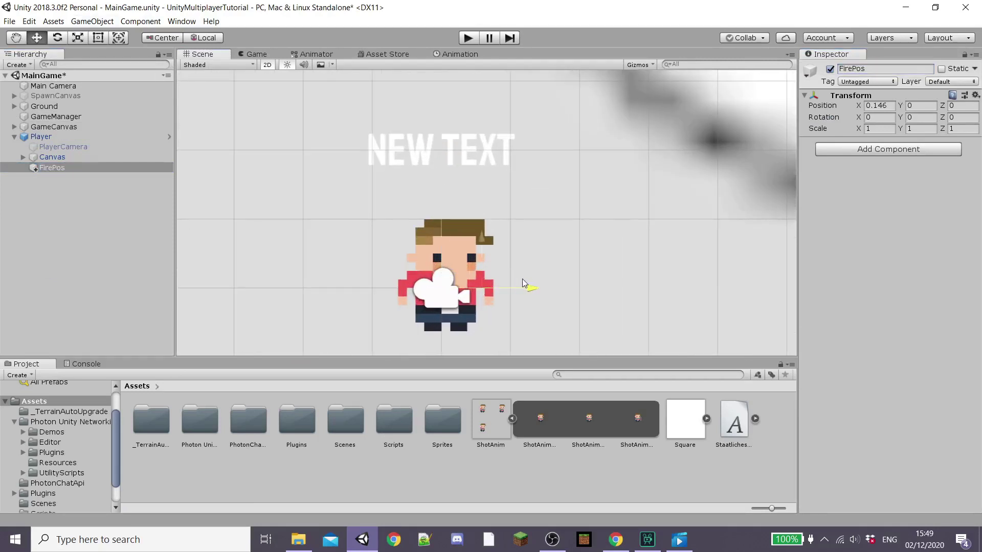
{"action": "left_click_drag", "start_coordinate": [487, 239], "coordinate": [487, 238]}
{"action": "left_click", "coordinate": [811, 74]}
{"action": "left_click", "coordinate": [862, 130]}
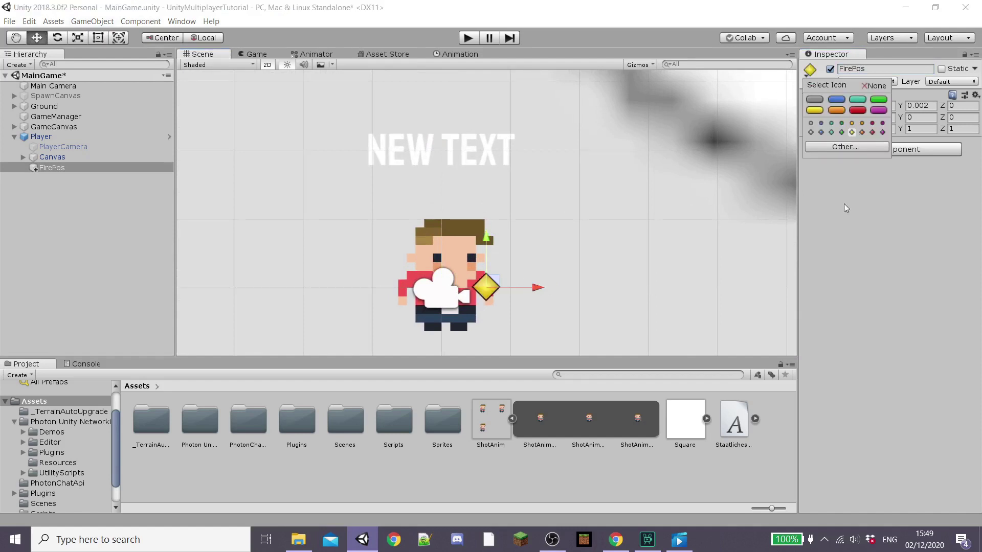
Open the Player script from the Player's Inspector for editing.
{"action": "left_click", "coordinate": [86, 137]}
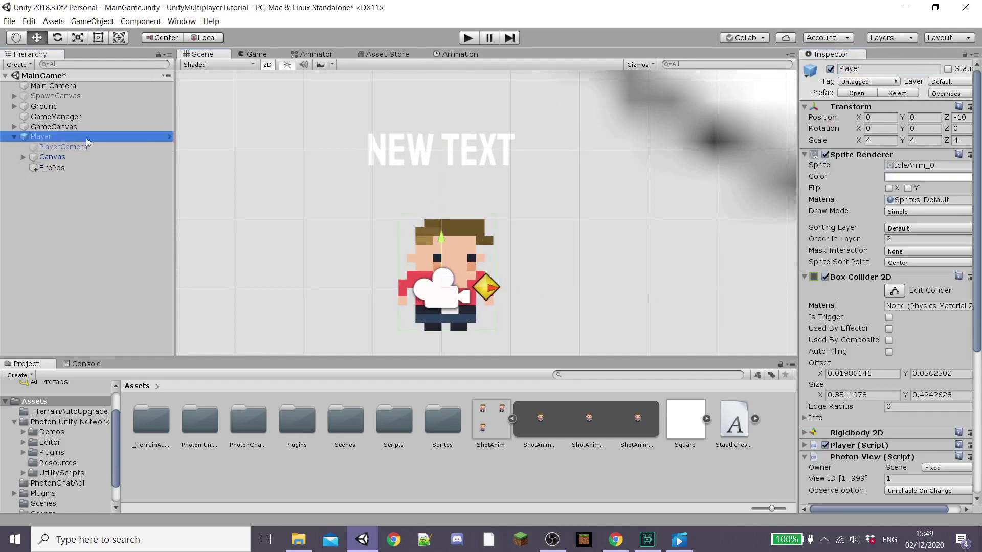
{"action": "left_click", "coordinate": [945, 93]}
{"action": "scroll", "coordinate": [930, 370], "scroll_direction": "down", "scroll_amount": 5}
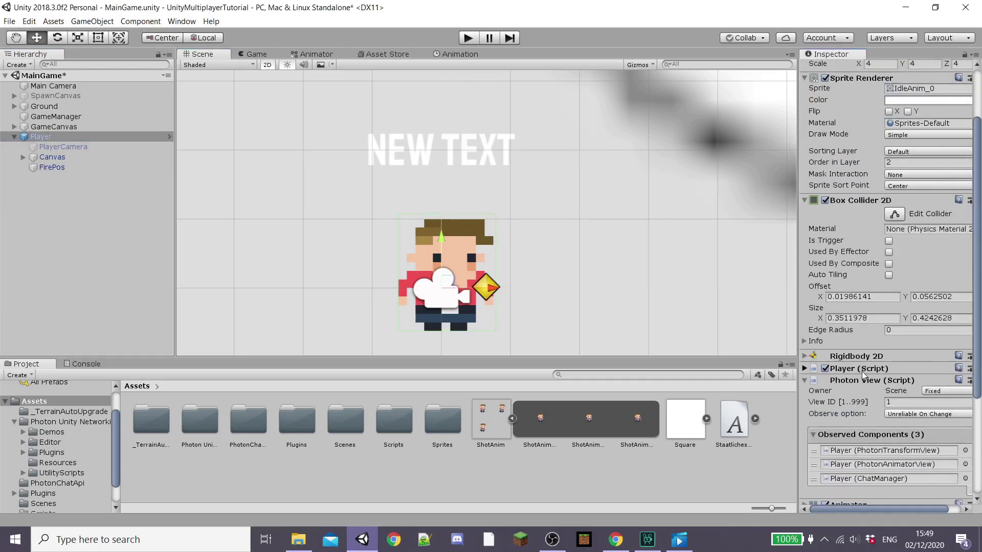
{"action": "left_click", "coordinate": [862, 371]}
{"action": "double_click", "coordinate": [907, 377]}
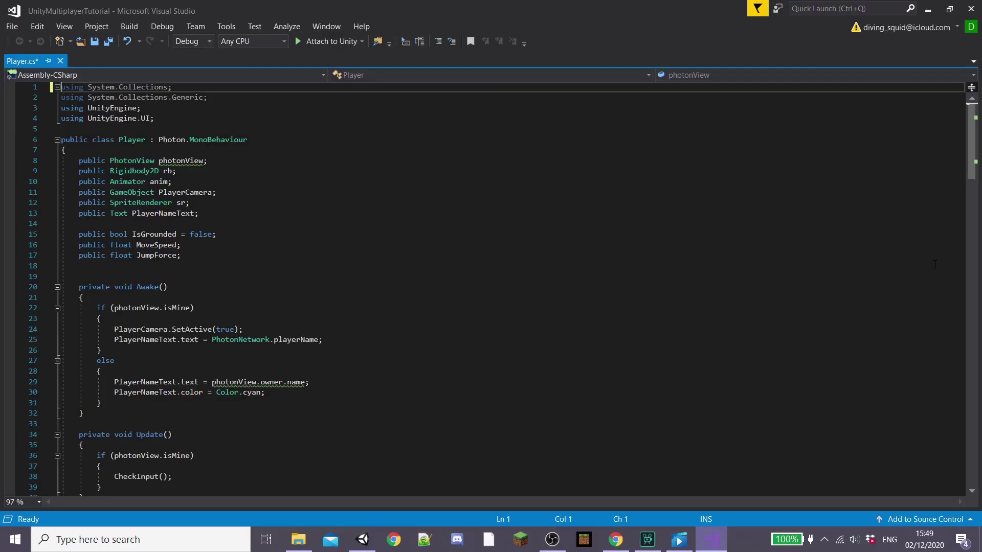
{"action": "scroll", "coordinate": [935, 264], "scroll_direction": "down", "scroll_amount": 5}
{"action": "scroll", "coordinate": [934, 265], "scroll_direction": "down", "scroll_amount": 12}
Insert an empty Shoot method below the input-handling method in Player.cs.
{"action": "left_click", "coordinate": [100, 252]}
{"action": "key", "text": "Return"}
{"action": "key", "text": "Return"}
{"action": "key", "text": "Return"}
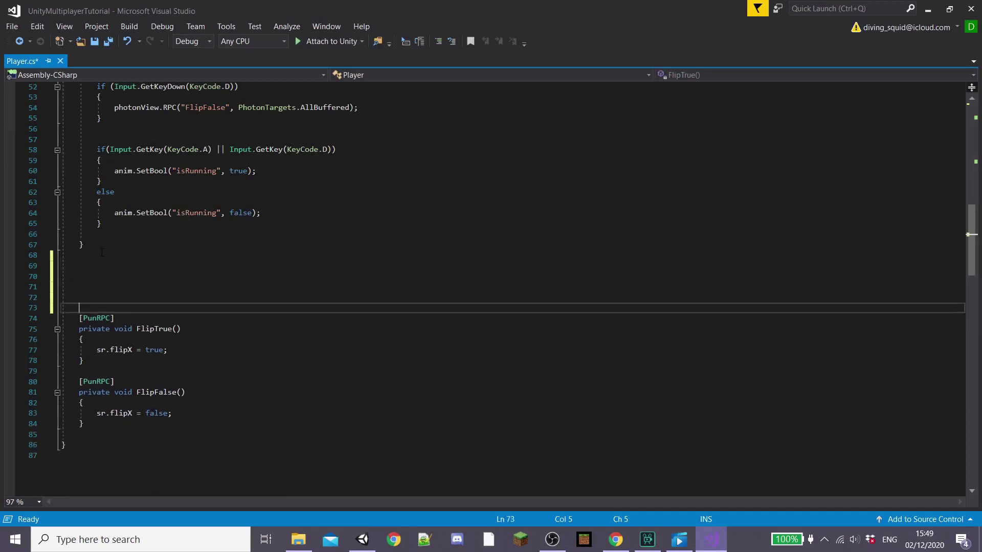
{"action": "key", "text": "Return"}
{"action": "key", "text": "Up"}
{"action": "key", "text": "Up"}
{"action": "key", "text": "Up"}
{"action": "type", "text": "ate void Shoot"}
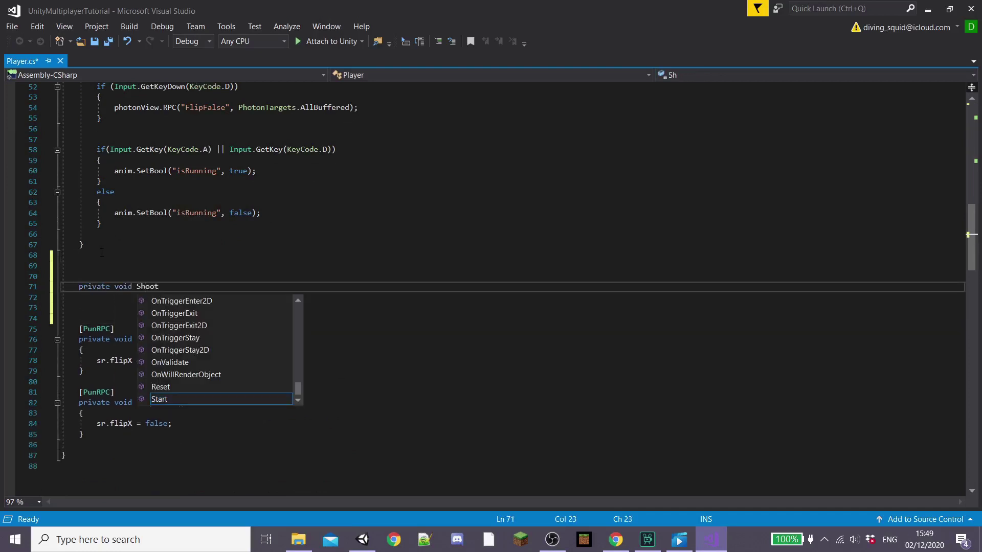
{"action": "type", "text": "()"}
{"action": "key", "text": "Return"}
{"action": "type", "text": "{"}
{"action": "key", "text": "Return"}
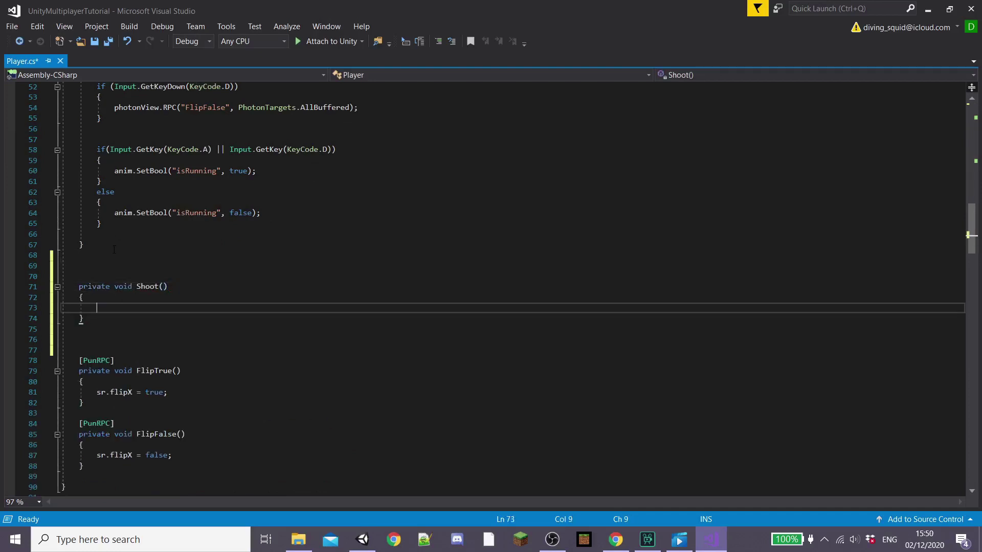
{"action": "type", "text": "GameObject ob"}
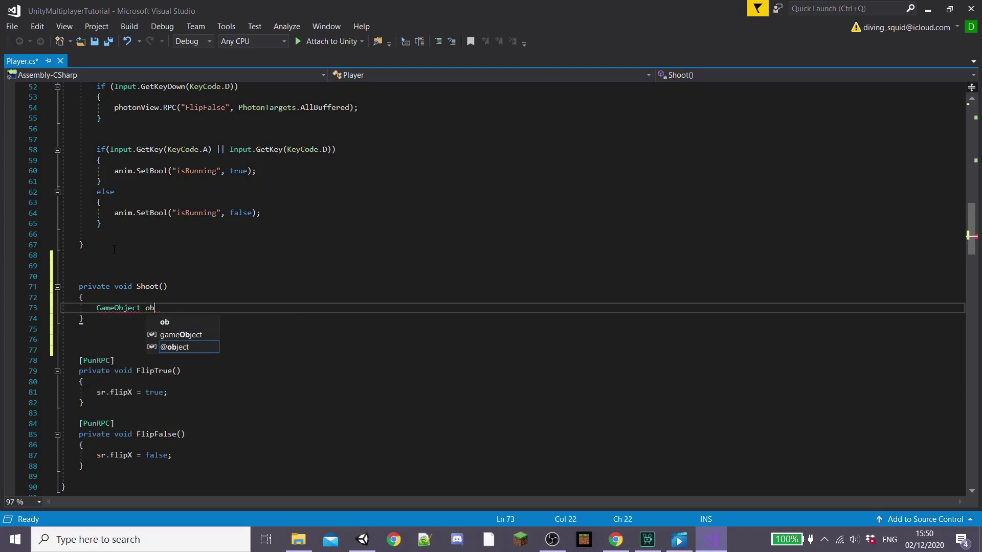
{"action": "type", "text": "j = PhotonNetwork.In"}
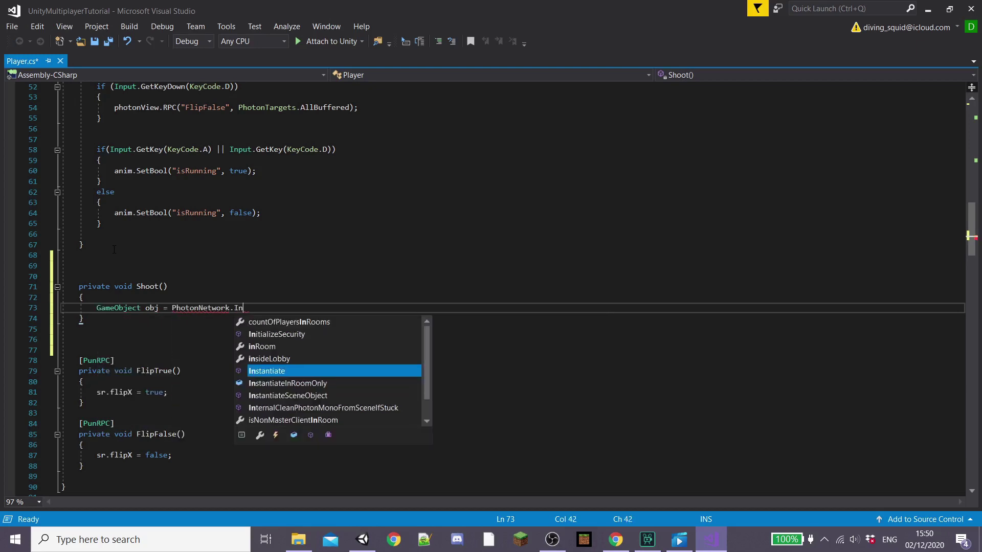
{"action": "type", "text": "("}
{"action": "scroll", "coordinate": [113, 249], "scroll_direction": "up", "scroll_amount": 10}
{"action": "scroll", "coordinate": [114, 249], "scroll_direction": "up", "scroll_amount": 7}
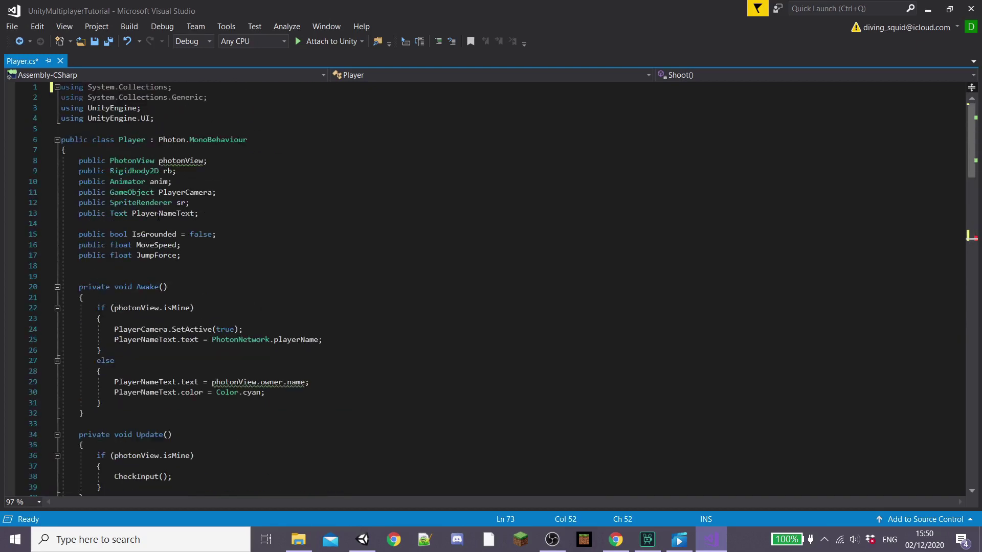
Declare BulletObject and FirePos Transform fields, then write the PhotonNetwork.Instantiate spawn at FirePos.
{"action": "left_click", "coordinate": [115, 276]}
{"action": "type", "text": "public GameObject "}
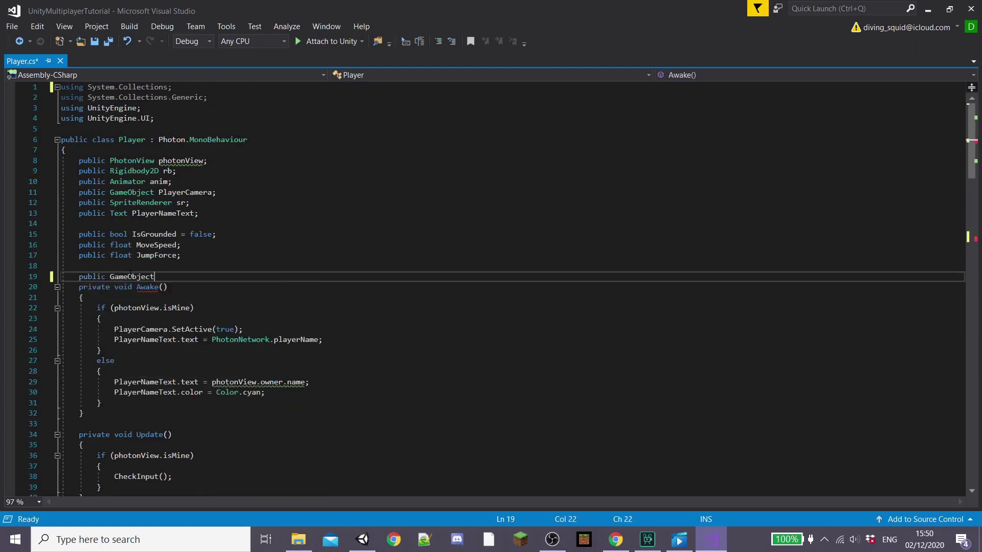
{"action": "type", "text": "BulletObject;"}
{"action": "key", "text": "Return"}
{"action": "type", "text": "p"}
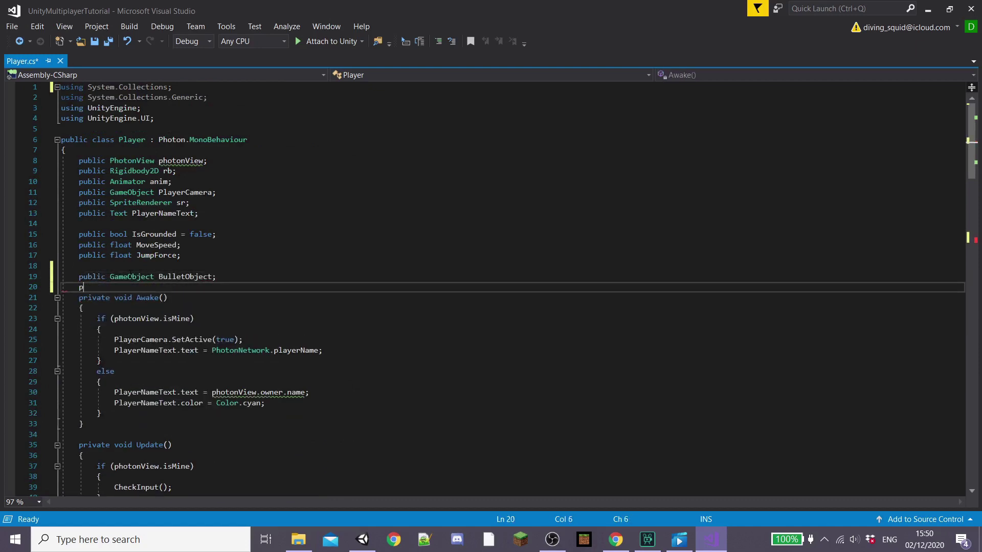
{"action": "type", "text": "ublic GameObject Fire"}
{"action": "key", "text": "ctrl+BackSpace"}
{"action": "key", "text": "ctrl+BackSpace"}
{"action": "type", "text": "Transform"}
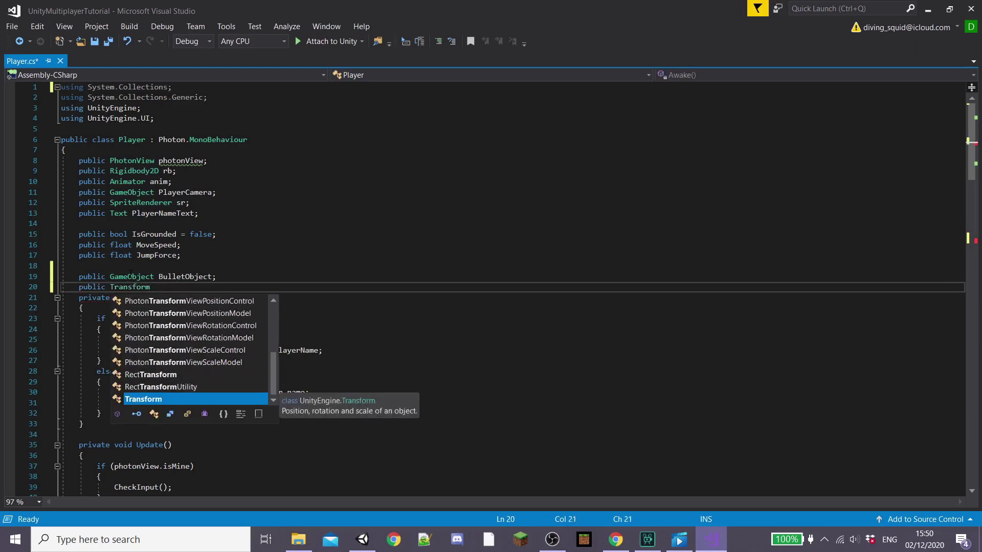
{"action": "type", "text": " FirePoint;"}
{"action": "key", "text": "ctrl+minus"}
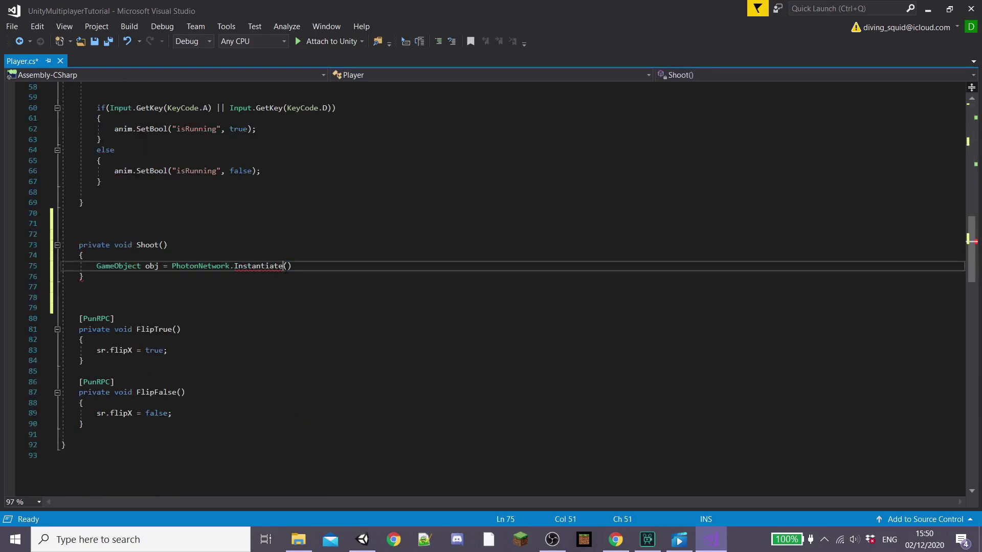
{"action": "key", "text": "Right"}
{"action": "type", "text": "Bullet"}
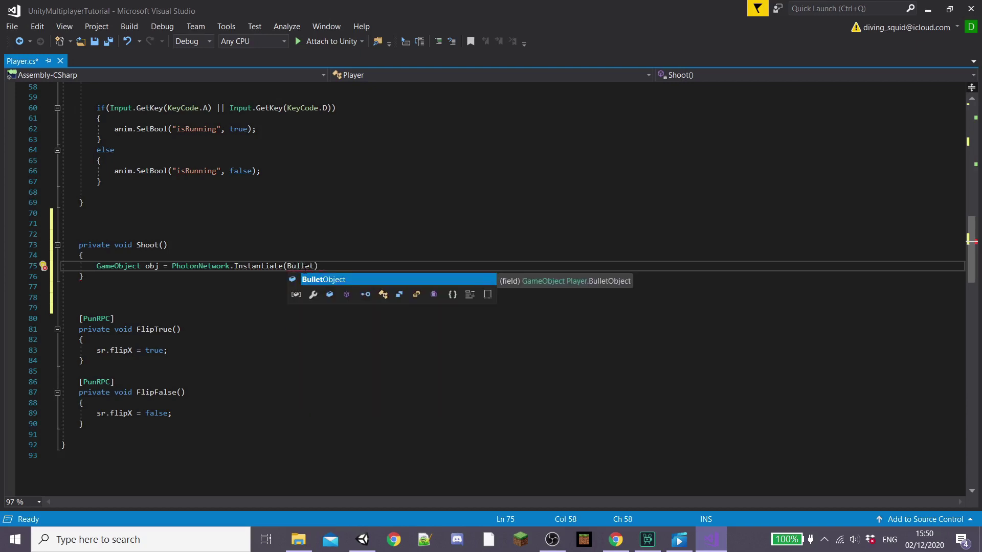
{"action": "type", "text": "Object.name, "}
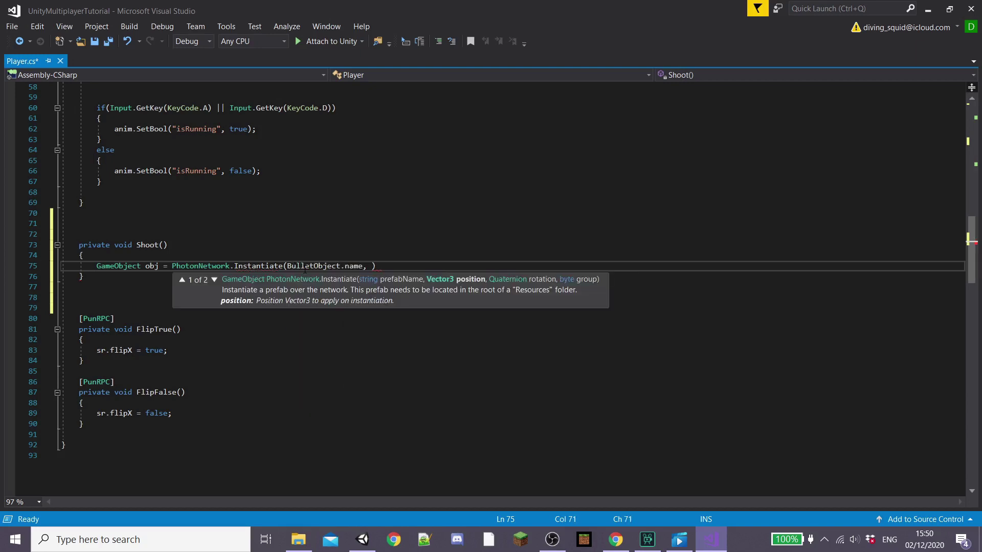
{"action": "type", "text": "new Vector2("}
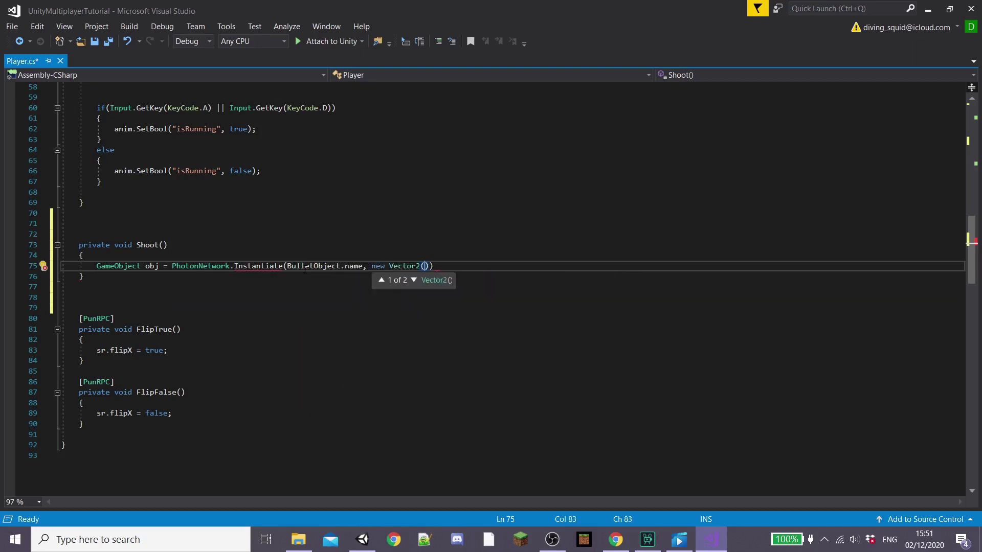
{"action": "type", "text": "FirePos."}
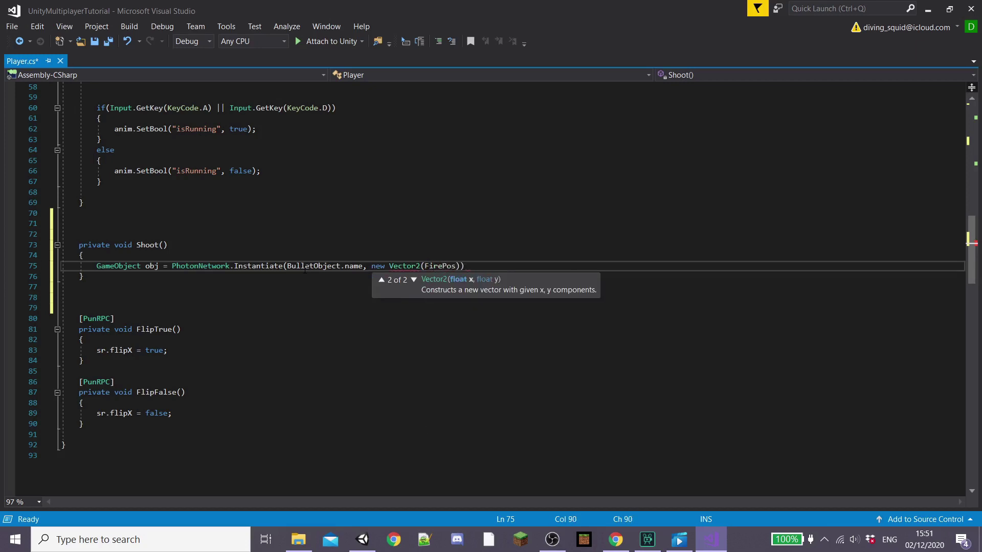
{"action": "type", "text": "transform.position.x, "}
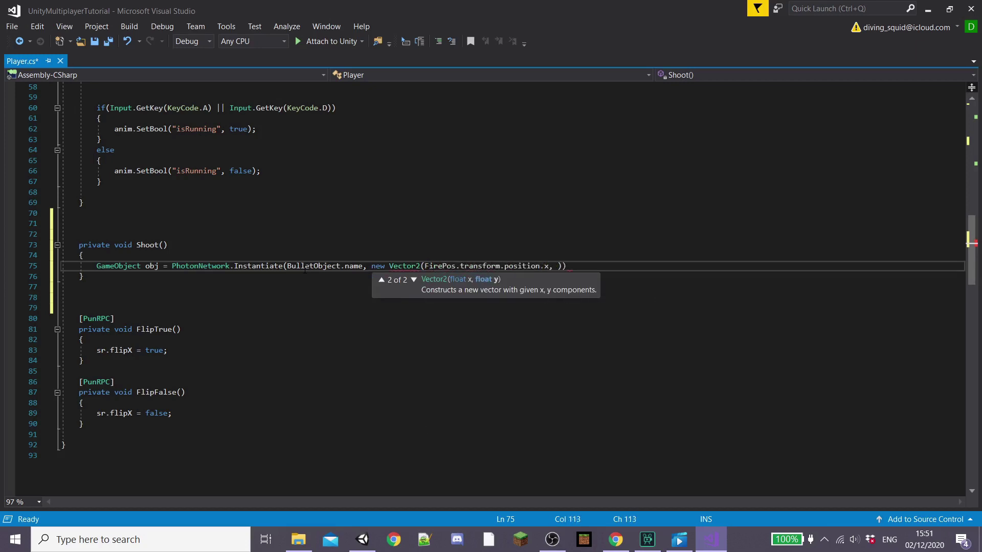
{"action": "type", "text": "FirePos.tra"}
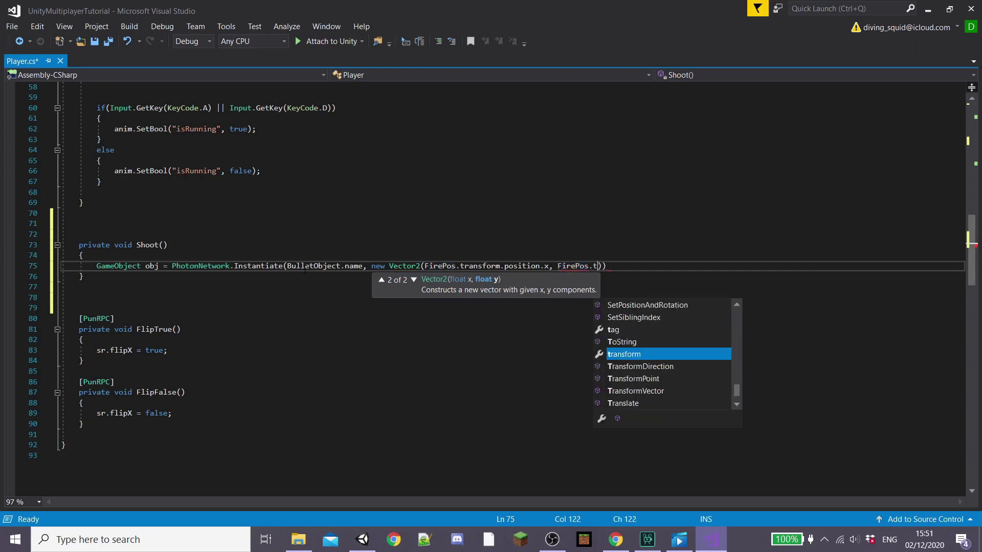
{"action": "type", "text": "nsform.position.y), "}
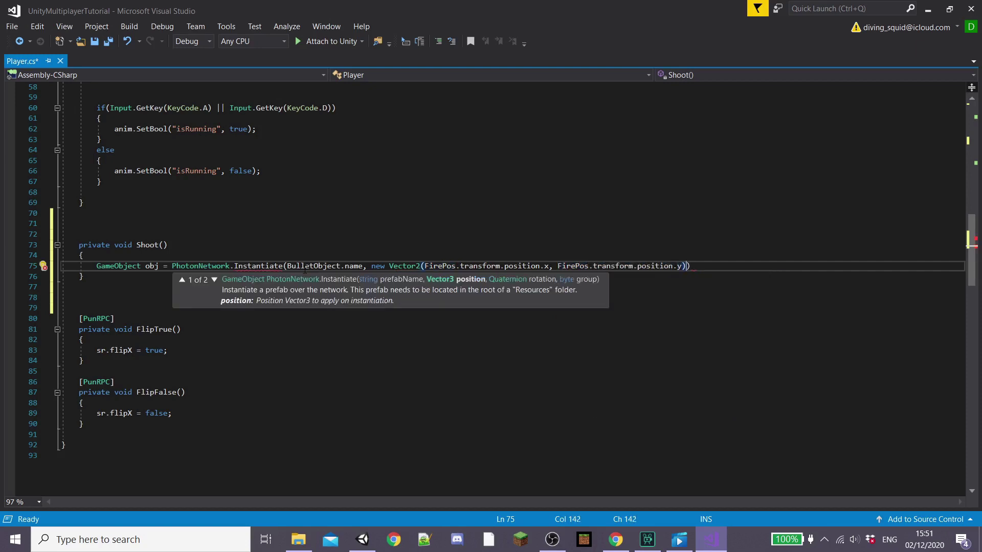
{"action": "type", "text": "Quaternion.identity, "}
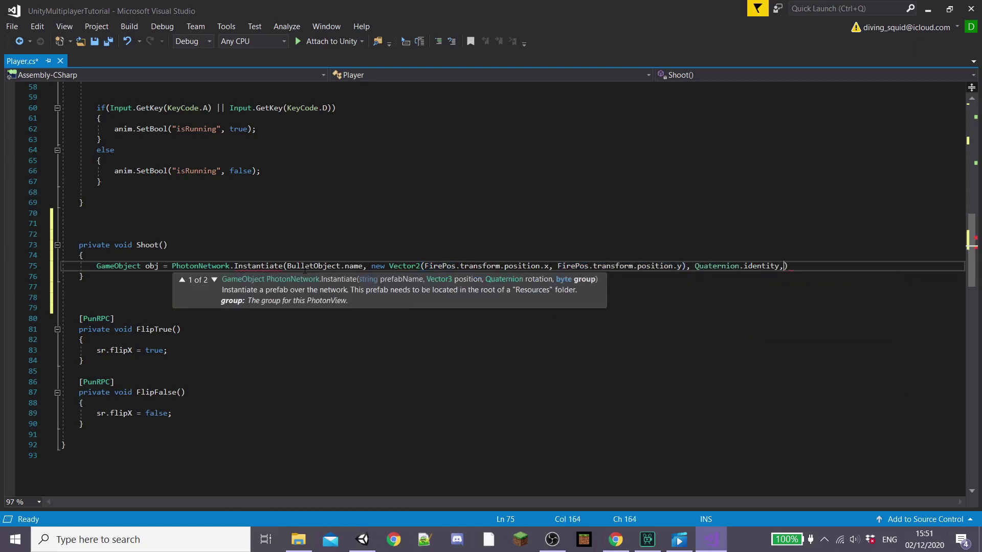
{"action": "type", "text": "0)"}
{"action": "key", "text": "Return"}
{"action": "type", "text": "A"}
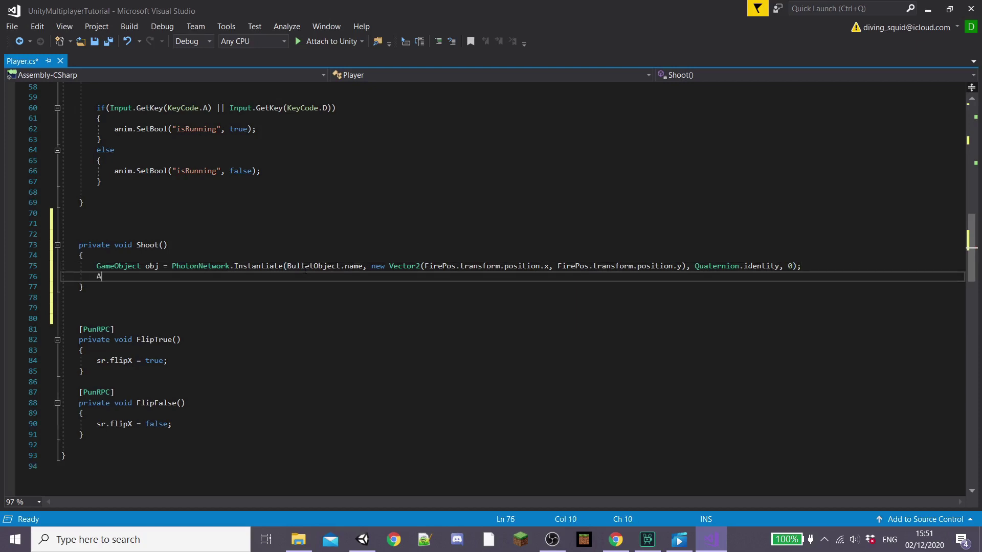
{"action": "type", "text": "nim.set"}
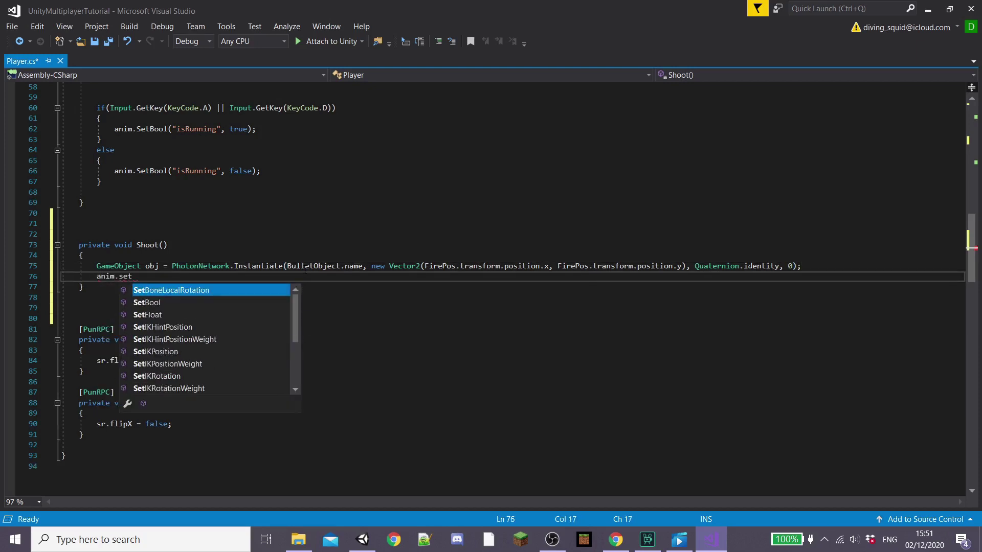
{"action": "type", "text": "t("}
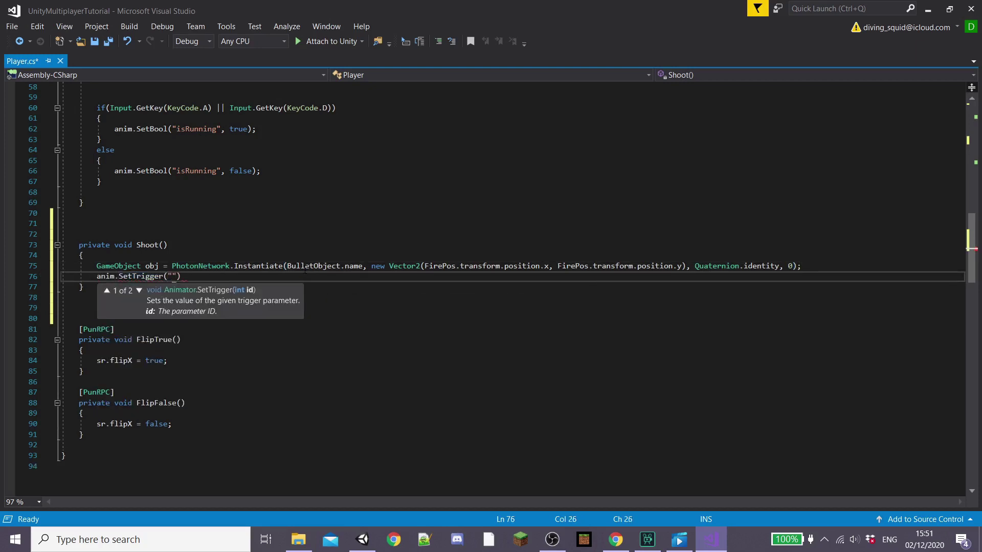
{"action": "type", "text": "shootTrigger"}
{"action": "type", "text": ";"}
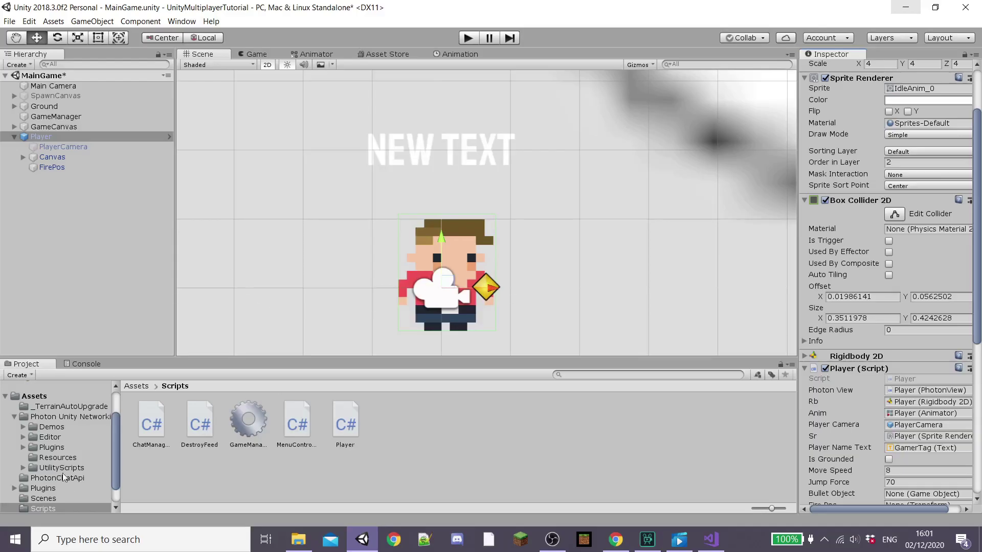
Open the Bullet prefab from Resources and add a new script component named Bullet.
{"action": "left_click", "coordinate": [59, 457]}
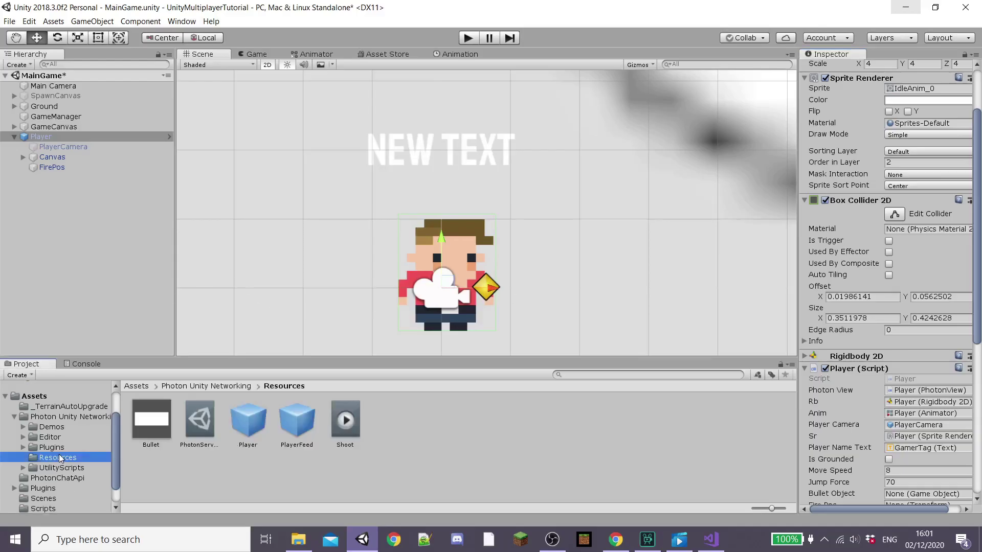
{"action": "double_click", "coordinate": [165, 424]}
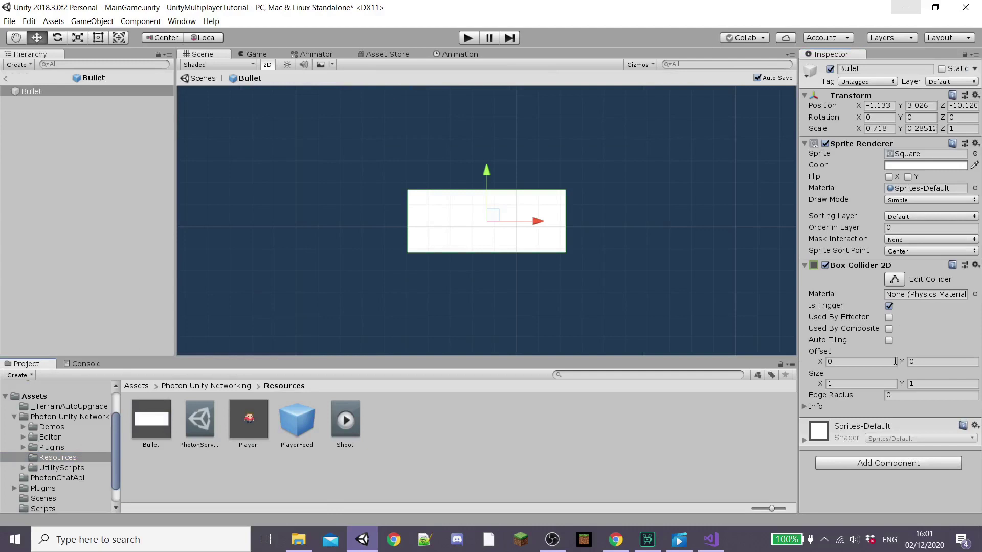
{"action": "left_click", "coordinate": [890, 464]}
{"action": "type", "text": "Bullet"}
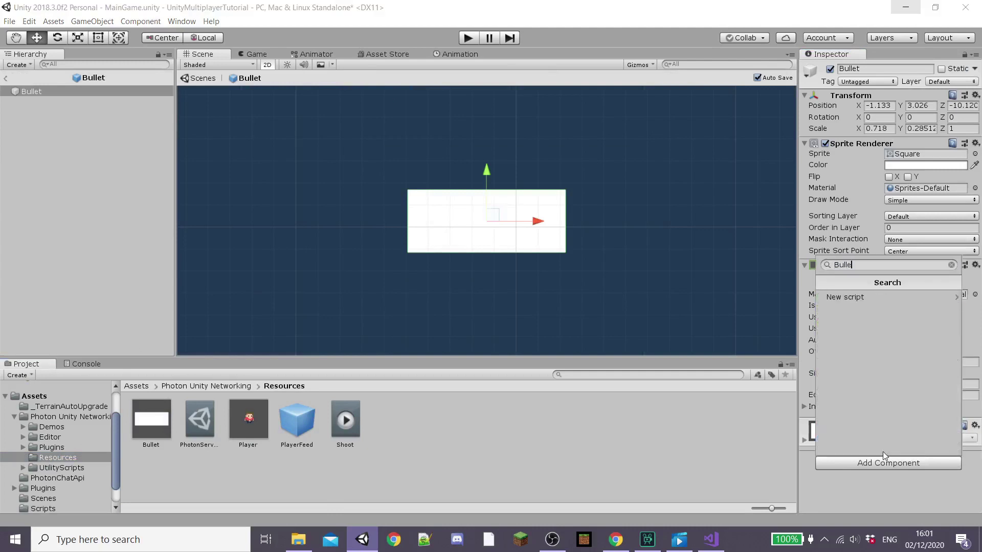
{"action": "key", "text": "Return"}
{"action": "left_click", "coordinate": [886, 444]}
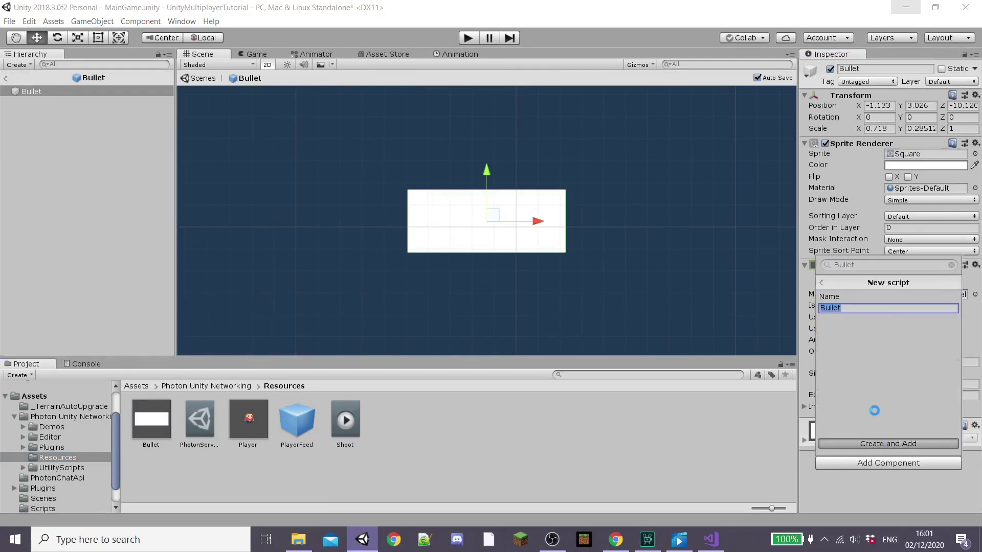
In Bullet.cs, delete the default Start and Update methods and fix the Photon base class.
{"action": "double_click", "coordinate": [909, 433]}
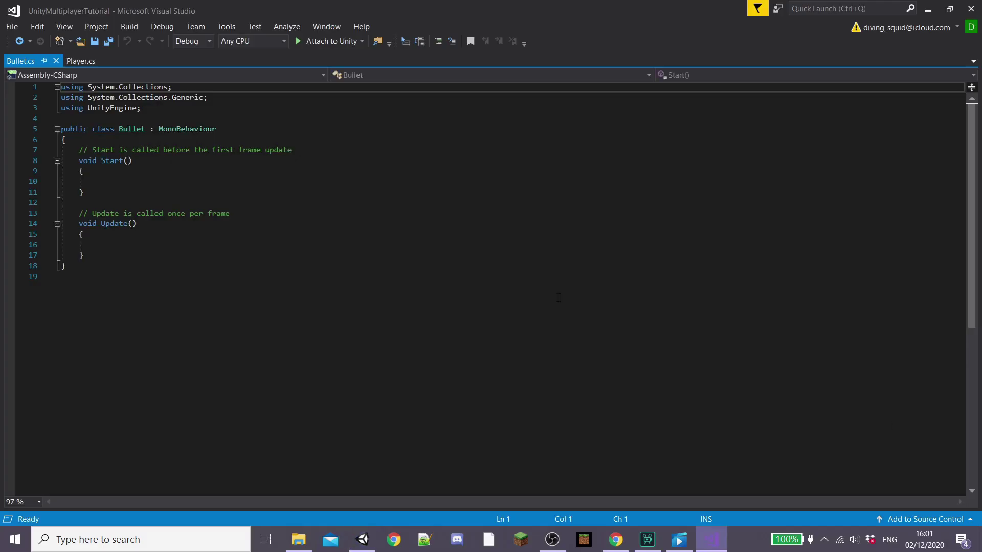
{"action": "left_click_drag", "start_coordinate": [100, 250], "coordinate": [80, 150]}
{"action": "key", "text": "BackSpace"}
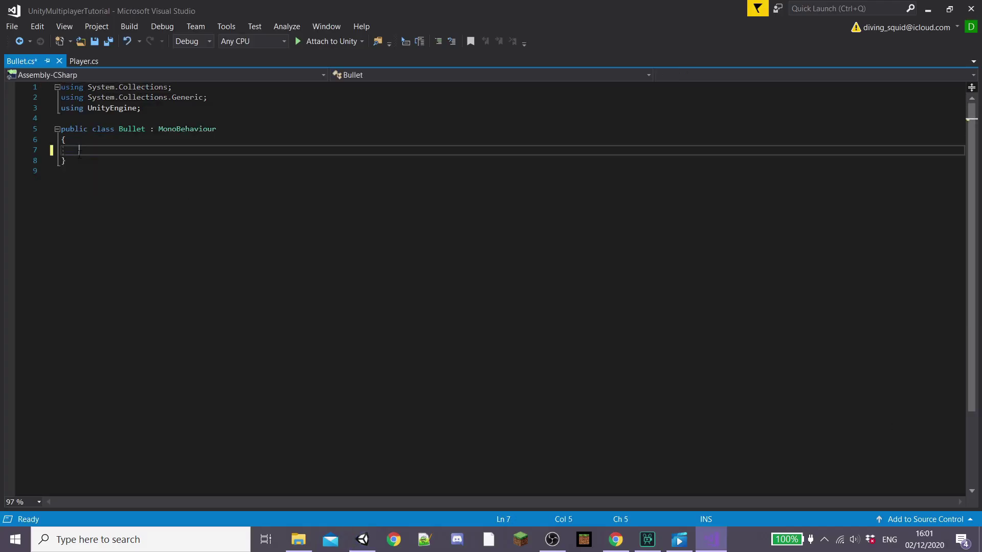
{"action": "left_click", "coordinate": [159, 128]}
{"action": "type", "text": "photo"}
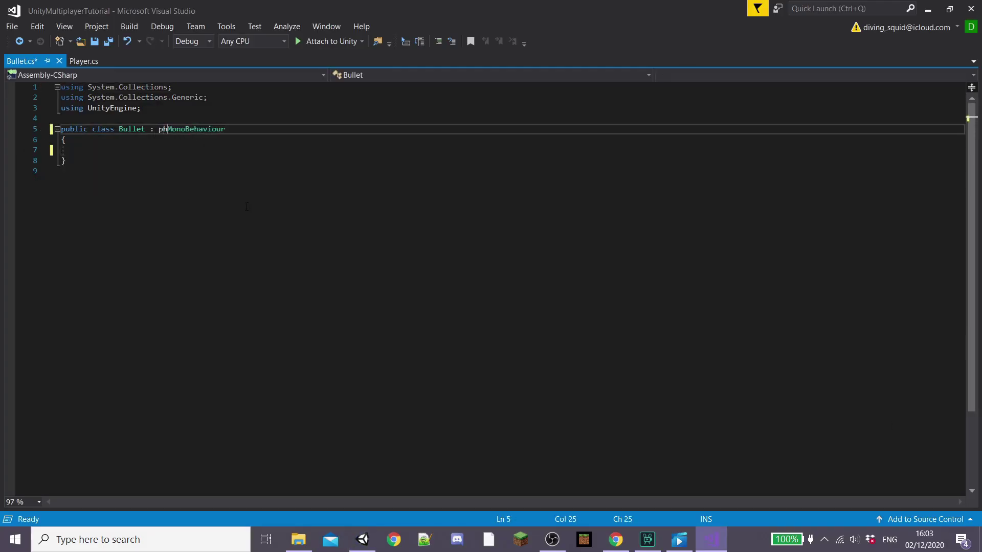
{"action": "type", "text": "n."}
{"action": "left_click", "coordinate": [193, 150]}
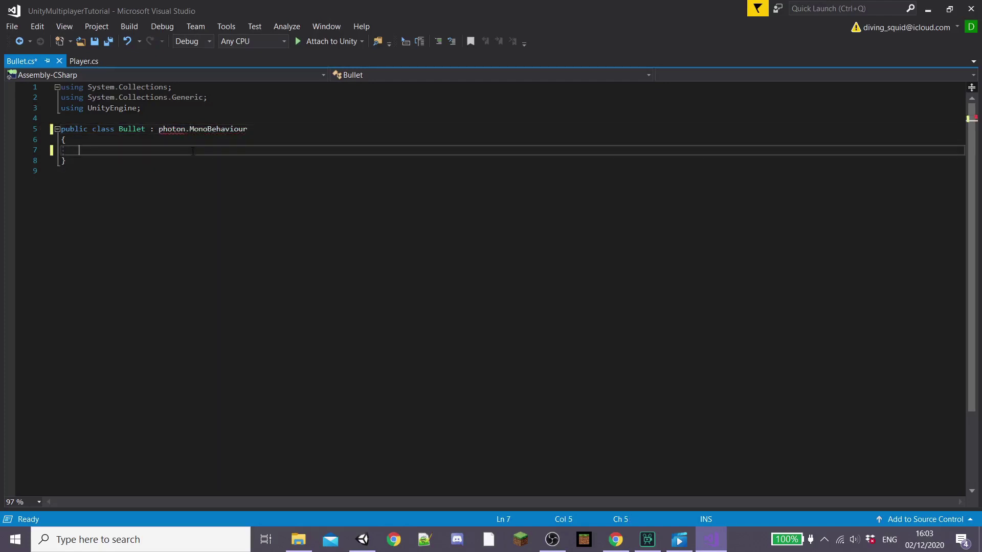
{"action": "left_click", "coordinate": [163, 129]}
{"action": "key", "text": "BackSpace"}
{"action": "type", "text": "P"}
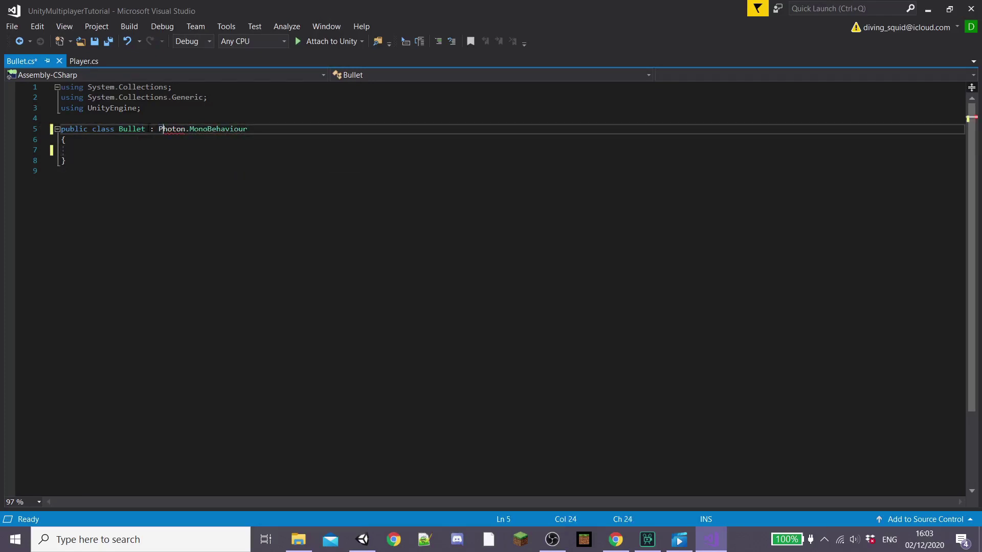
{"action": "left_click", "coordinate": [148, 141]}
{"action": "type", "text": "publ"}
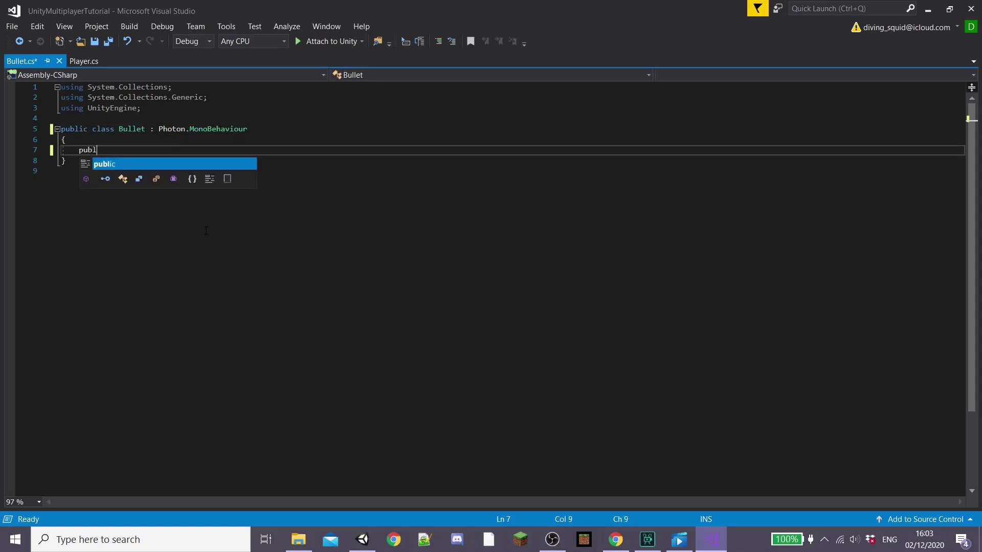
{"action": "type", "text": "ic bool MoveDir"}
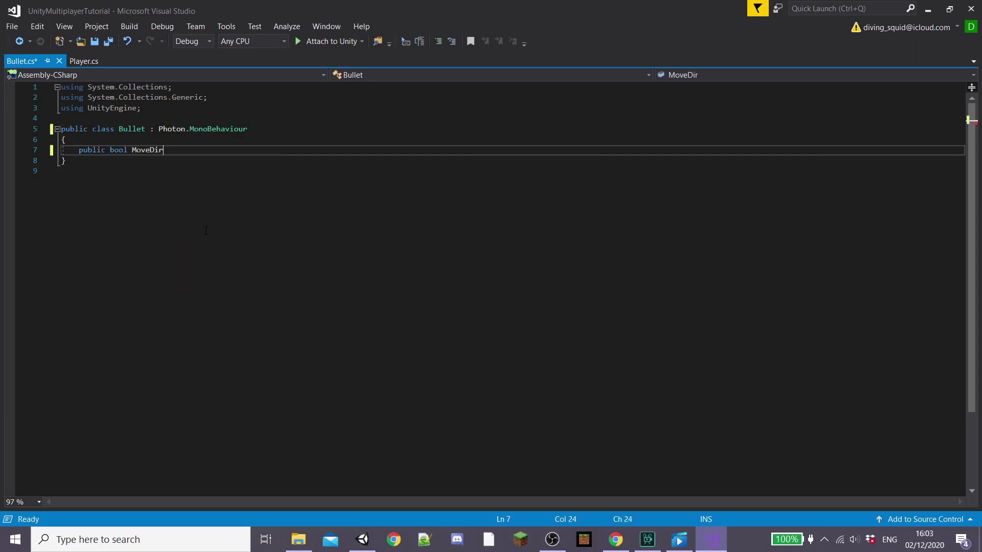
{"action": "type", "text": " = false; //false (right), true (left"}
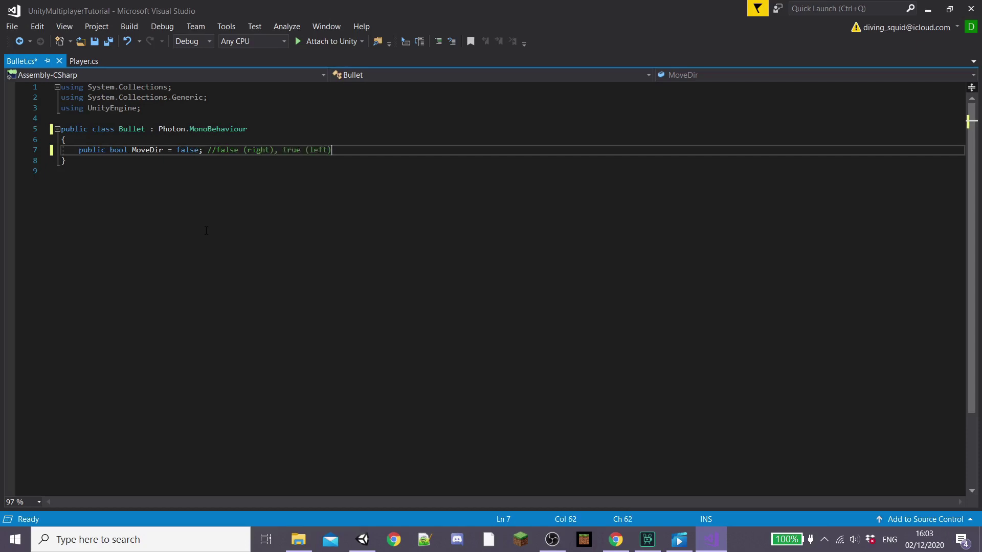
Declare MoveDir, MoveSpeed and DestroyTime fields and an Awake method calling StartCoroutine.
{"action": "key", "text": "Return"}
{"action": "key", "text": "Return"}
{"action": "type", "text": "public floa"}
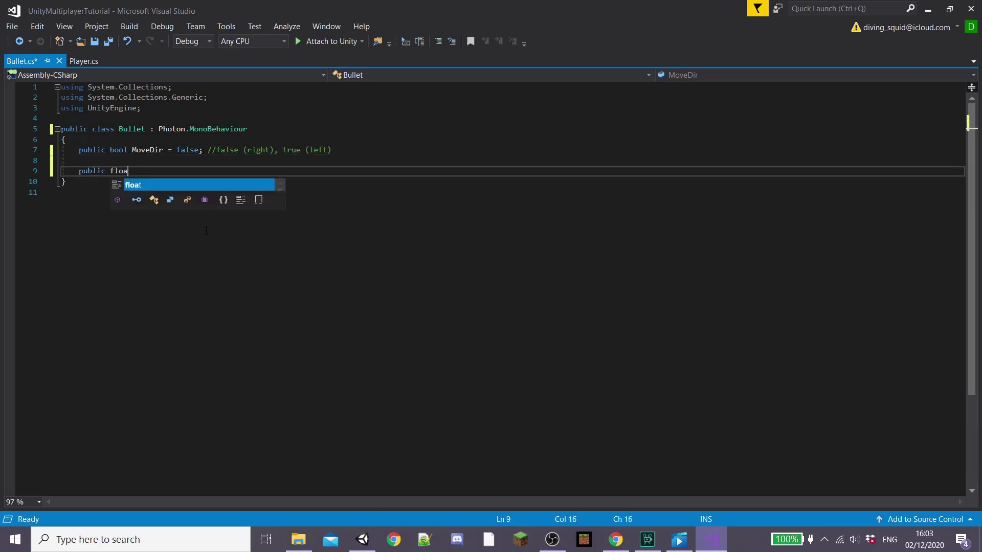
{"action": "type", "text": "t MoveSpeed;"}
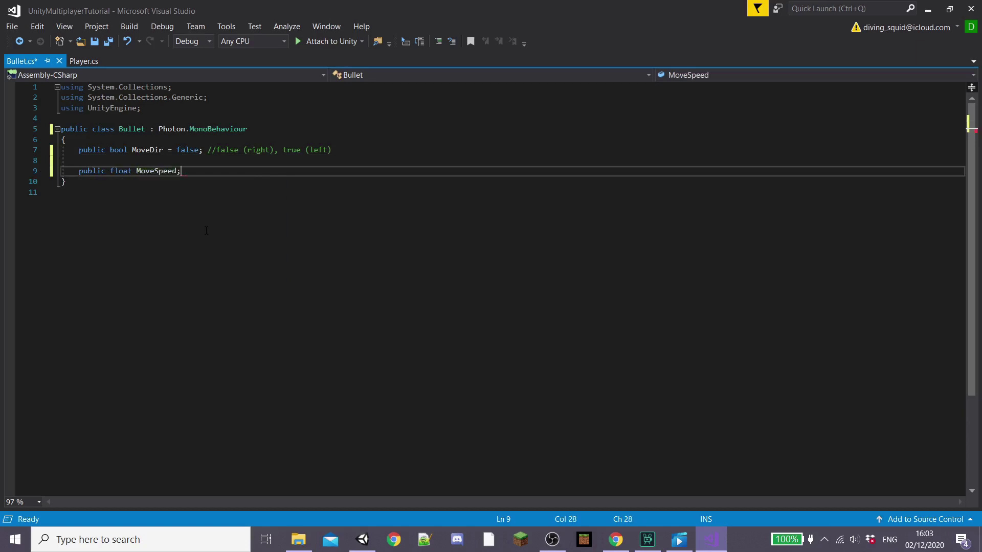
{"action": "key", "text": "Return"}
{"action": "key", "text": "Return"}
{"action": "type", "text": "public float Destro"}
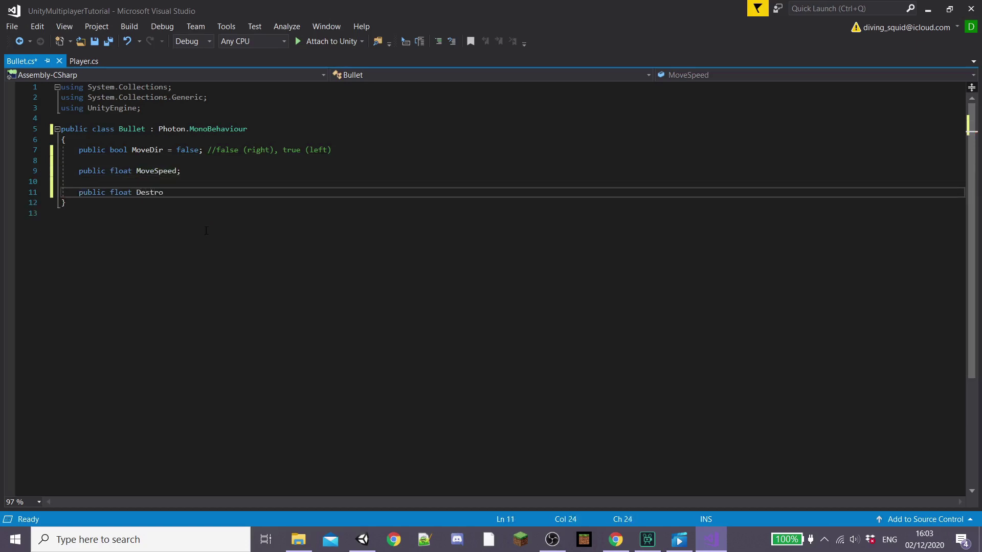
{"action": "type", "text": "yTime;"}
{"action": "key", "text": "Return"}
{"action": "key", "text": "Return"}
{"action": "type", "text": "priva"}
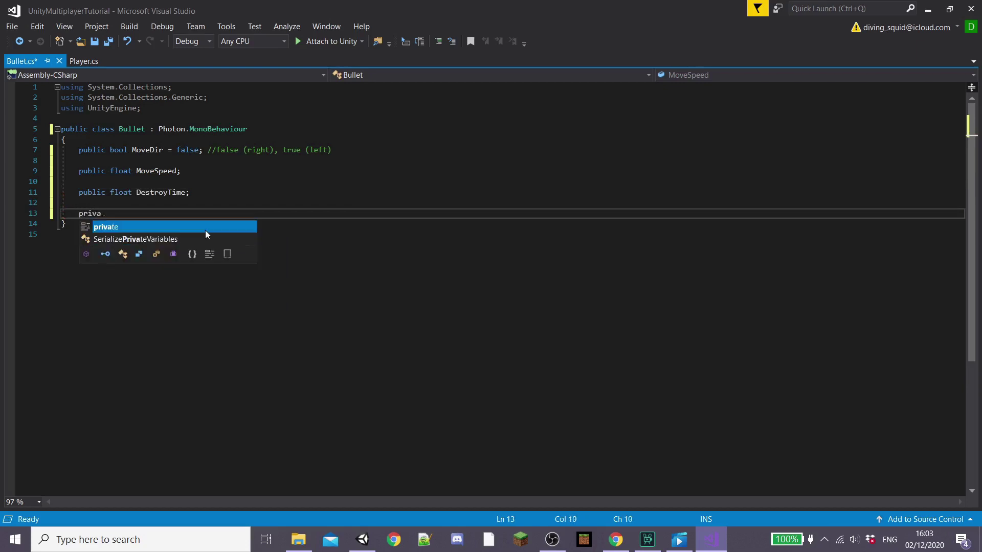
{"action": "type", "text": "te void A"}
{"action": "key", "text": "Return"}
{"action": "type", "text": "Sta"}
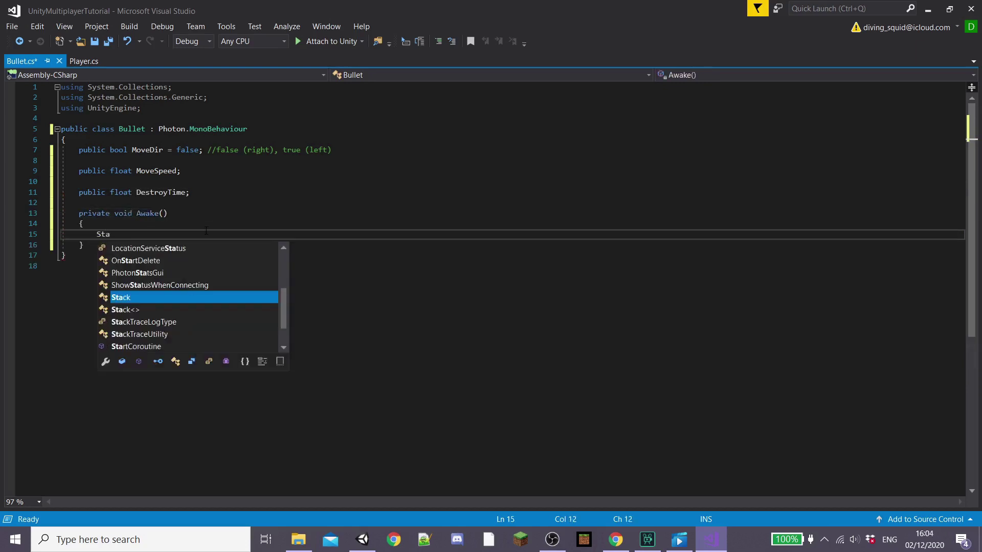
{"action": "type", "text": "rtC(\""}
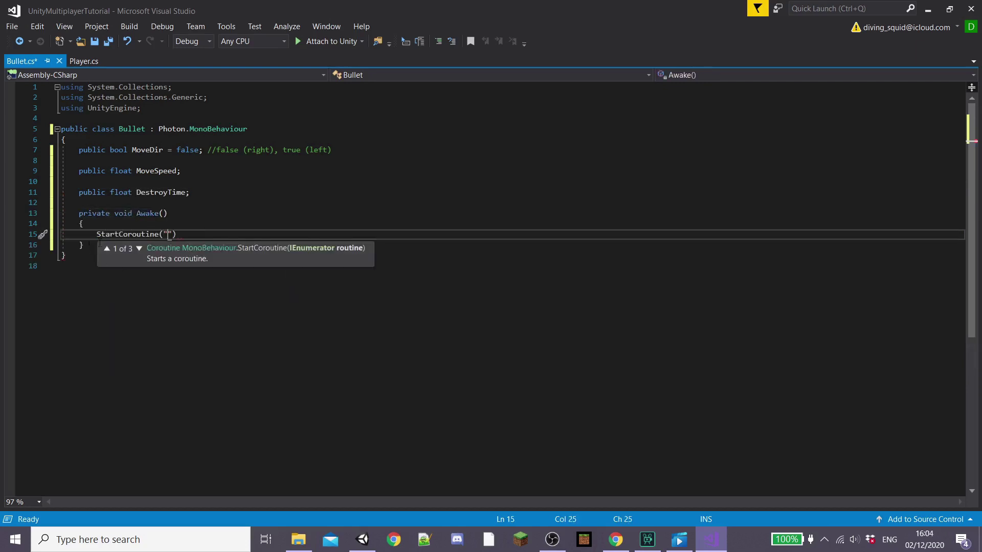
{"action": "key", "text": "End"}
{"action": "type", "text": ";"}
Write a DestroyByTime coroutine waiting DestroyTime, then calling the DestroyObject RPC for AllBuffered.
{"action": "left_click", "coordinate": [161, 243]}
{"action": "key", "text": "Return"}
{"action": "key", "text": "Return"}
{"action": "key", "text": "Return"}
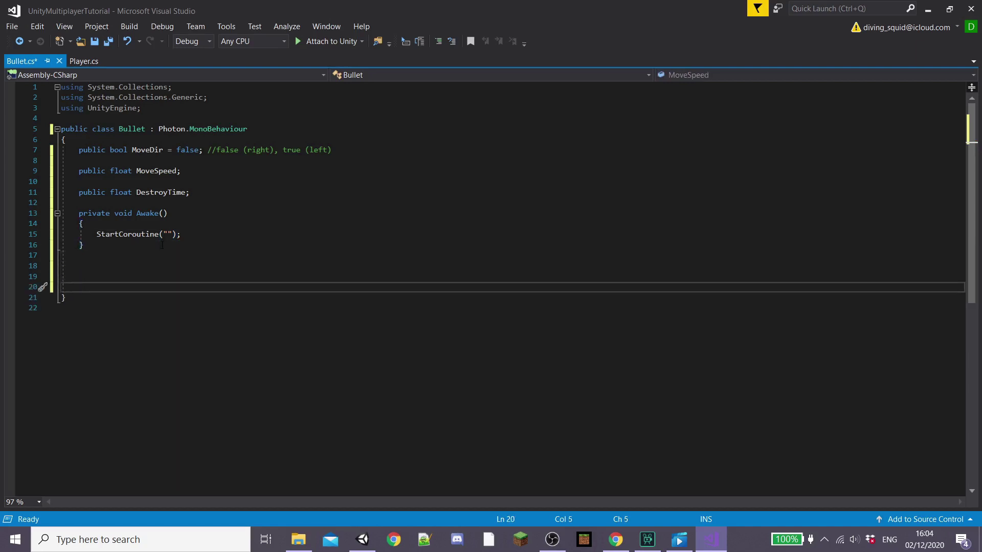
{"action": "type", "text": "IEnumerator"}
{"action": "type", "text": " DestroyByTime"}
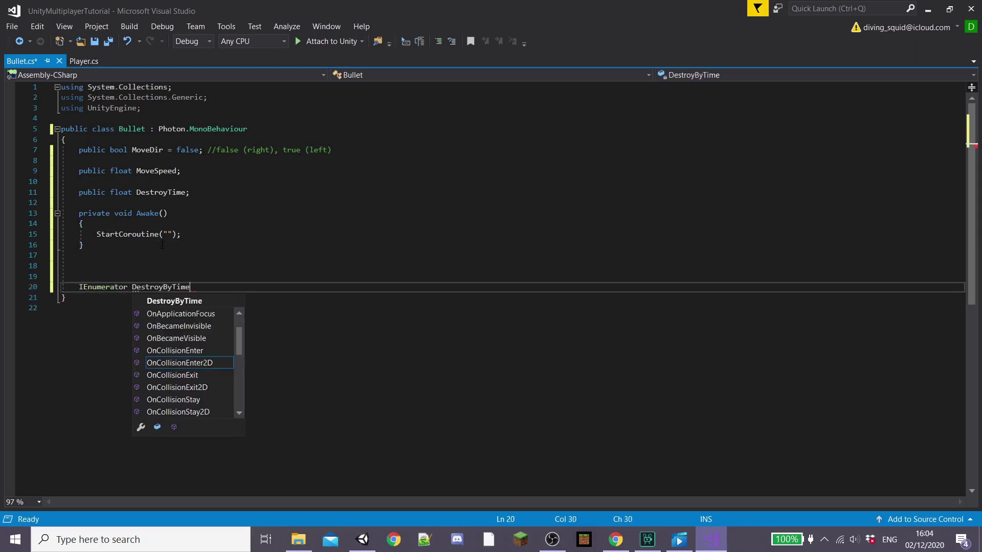
{"action": "type", "text": "()"}
{"action": "key", "text": "Return"}
{"action": "type", "text": "{"}
{"action": "key", "text": "Return"}
{"action": "type", "text": "yi"}
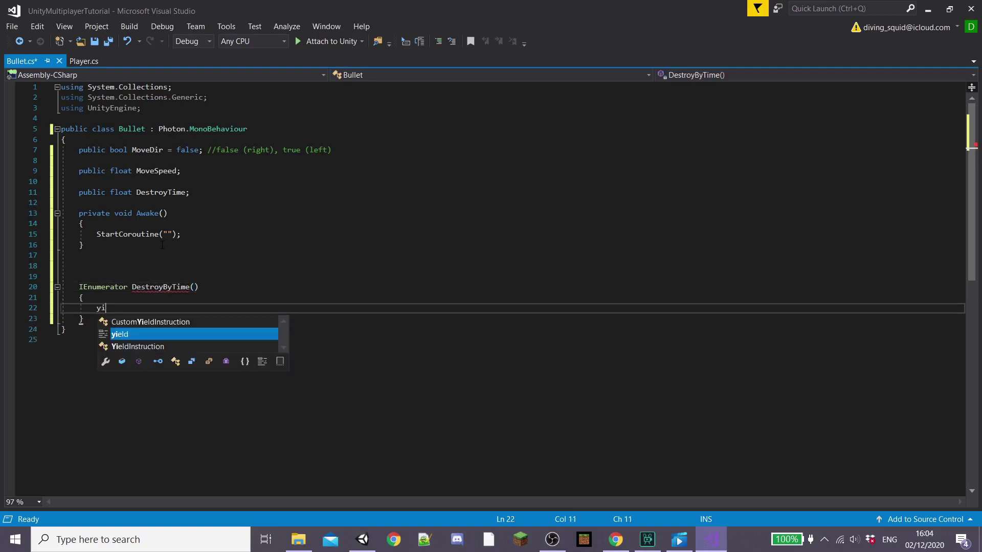
{"action": "type", "text": "eld return new WaitForS"}
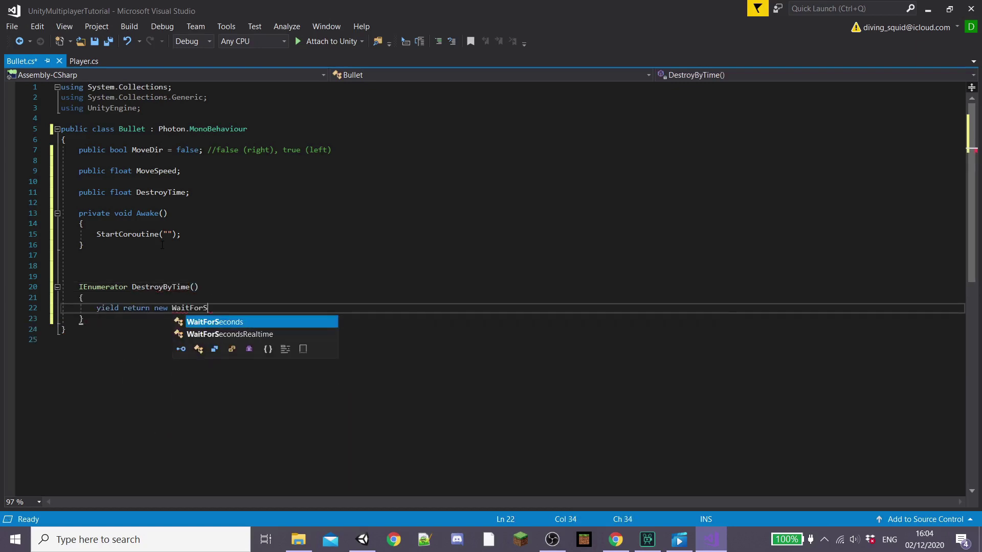
{"action": "type", "text": "econds(DestroyT"}
{"action": "key", "text": "Tab"}
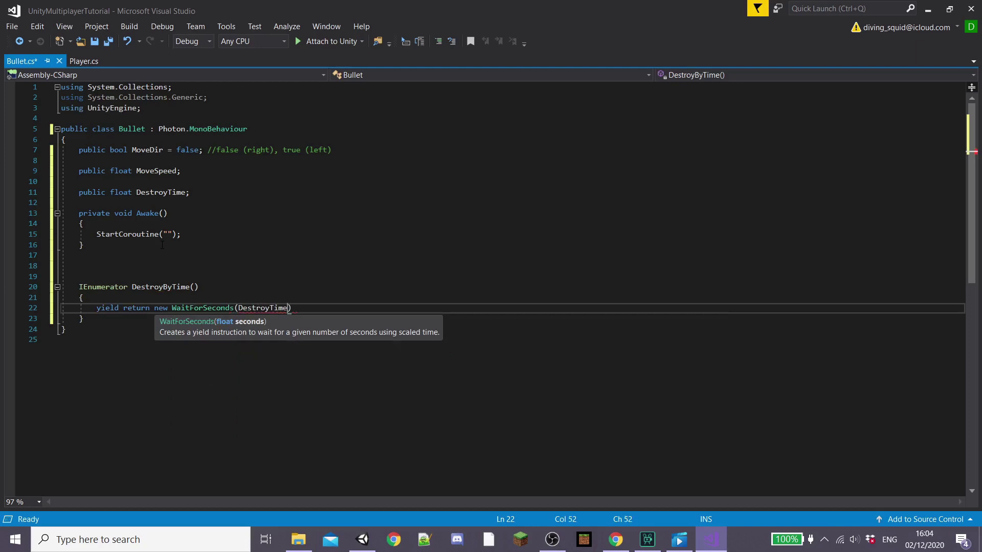
{"action": "type", "text": ");"}
{"action": "key", "text": "Return"}
{"action": "type", "text": "this.Get"}
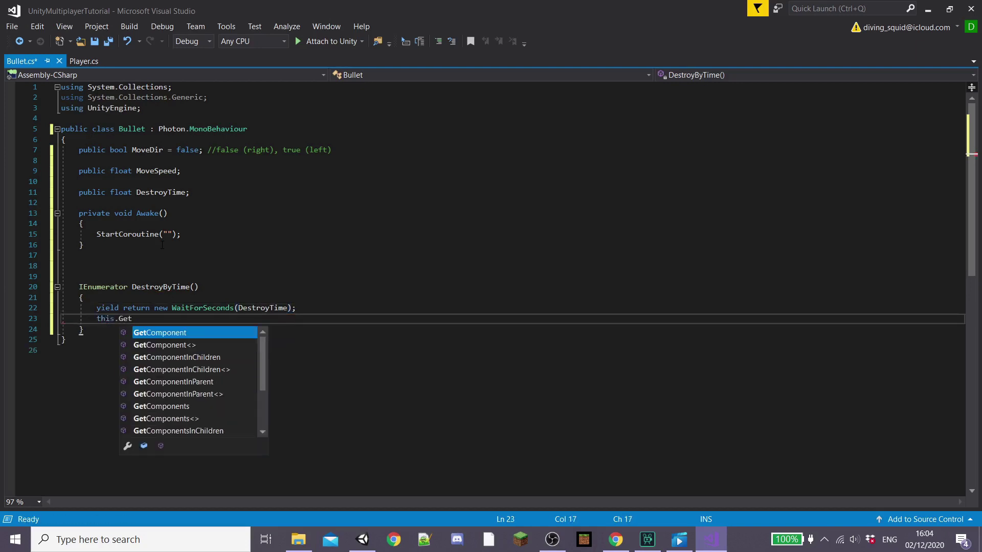
{"action": "key", "text": "Tab"}
{"action": "type", "text": "<PhotonView>"}
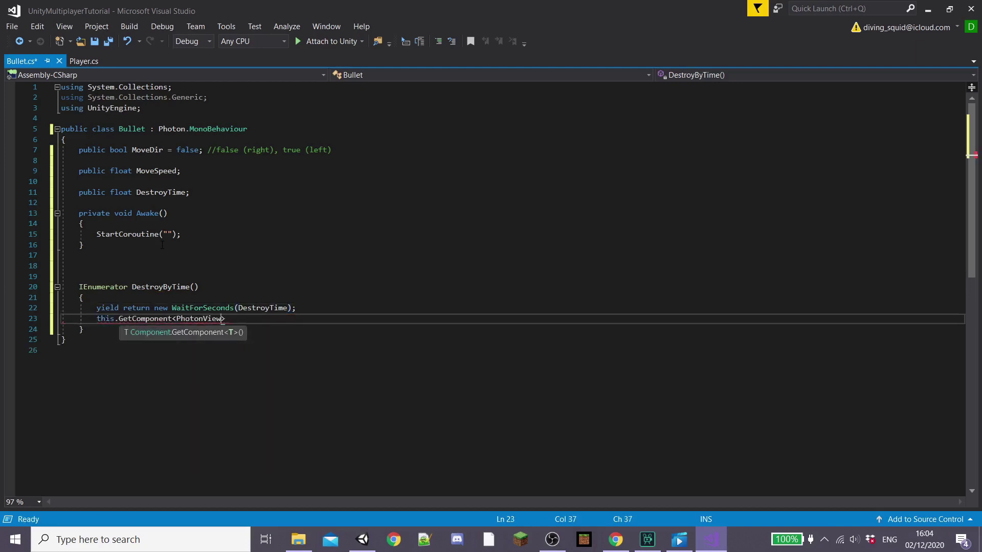
{"action": "type", "text": "()."}
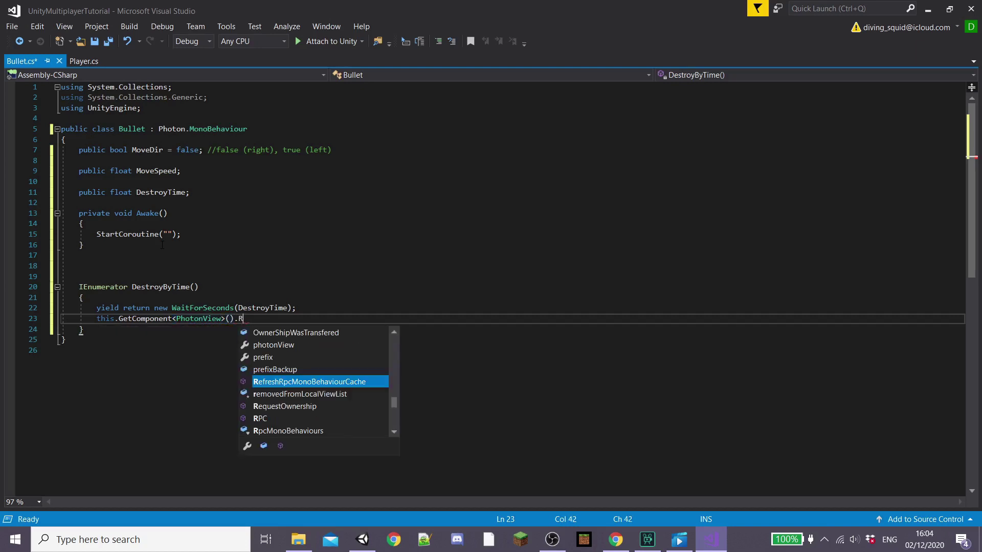
{"action": "type", "text": "RPC(\"DestroyObject"}
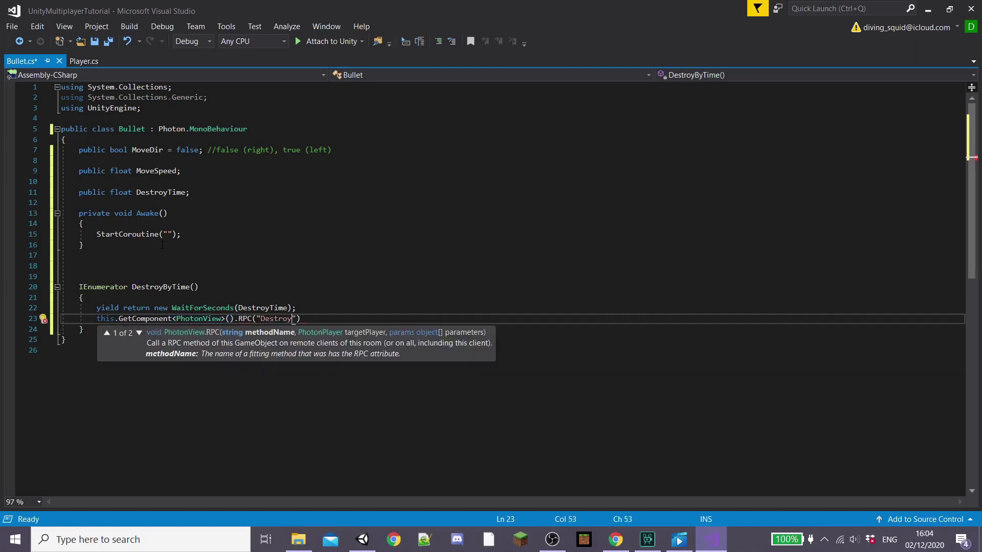
{"action": "type", "text": "\", "}
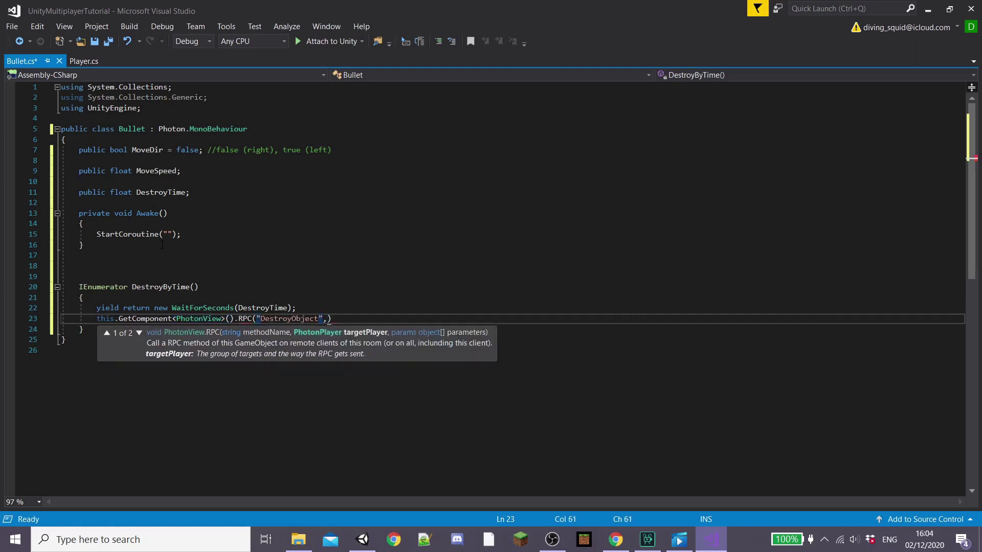
{"action": "type", "text": "PhotonTargets.All"}
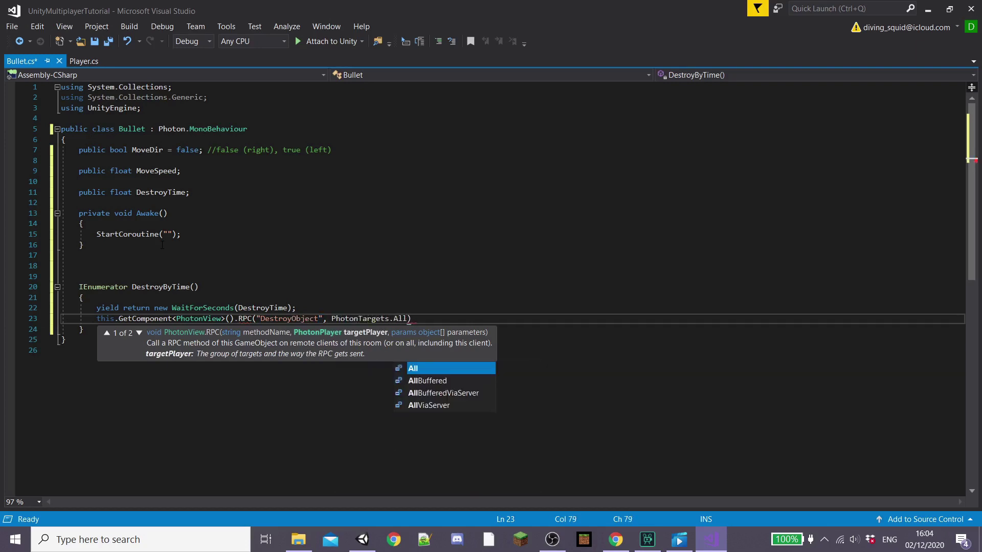
{"action": "key", "text": "Down"}
{"action": "type", "text": ");"}
Fill DestroyByTime into the StartCoroutine call and leave room for a new method.
{"action": "double_click", "coordinate": [160, 288]}
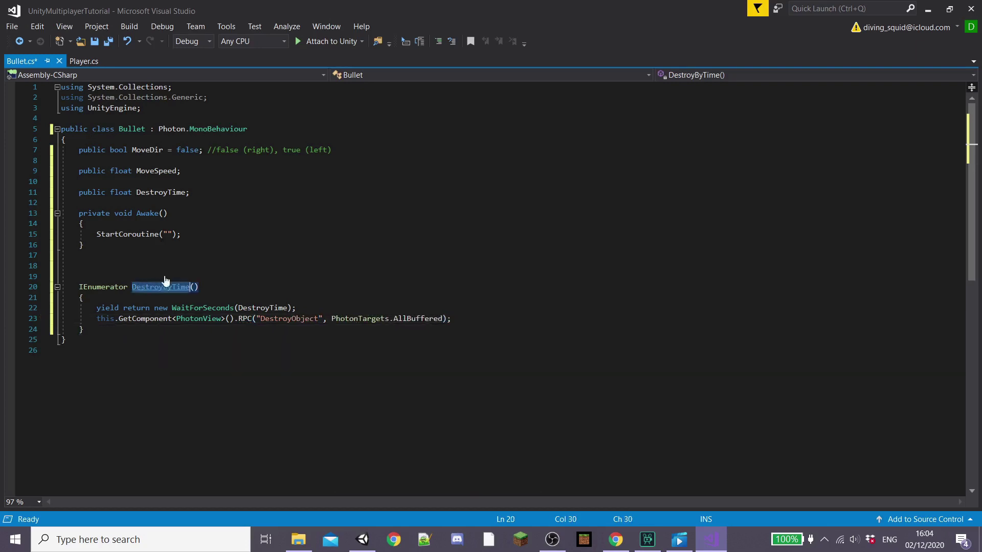
{"action": "left_click", "coordinate": [167, 234]}
{"action": "left_click", "coordinate": [147, 330]}
{"action": "key", "text": "Return"}
{"action": "key", "text": "Return"}
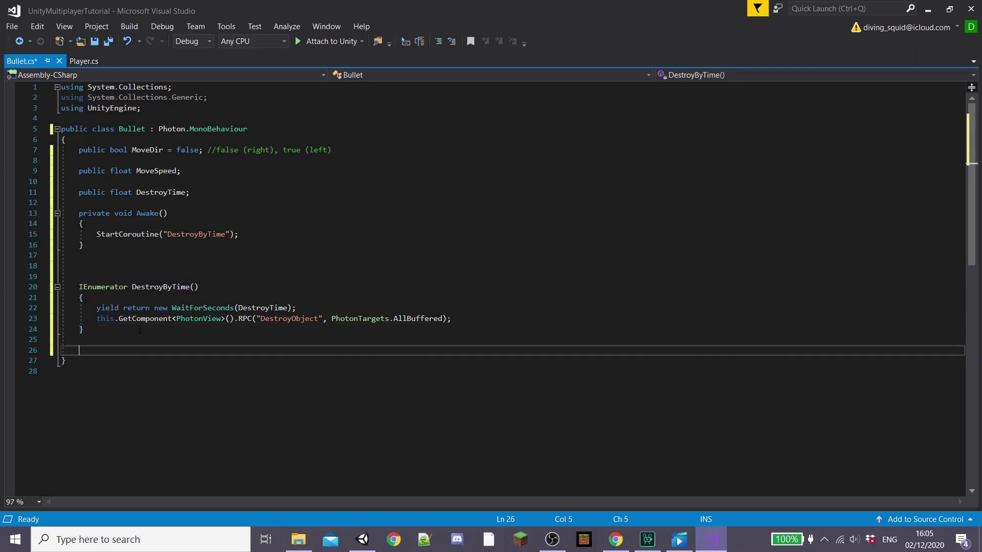
{"action": "type", "text": "[PunRPC"}
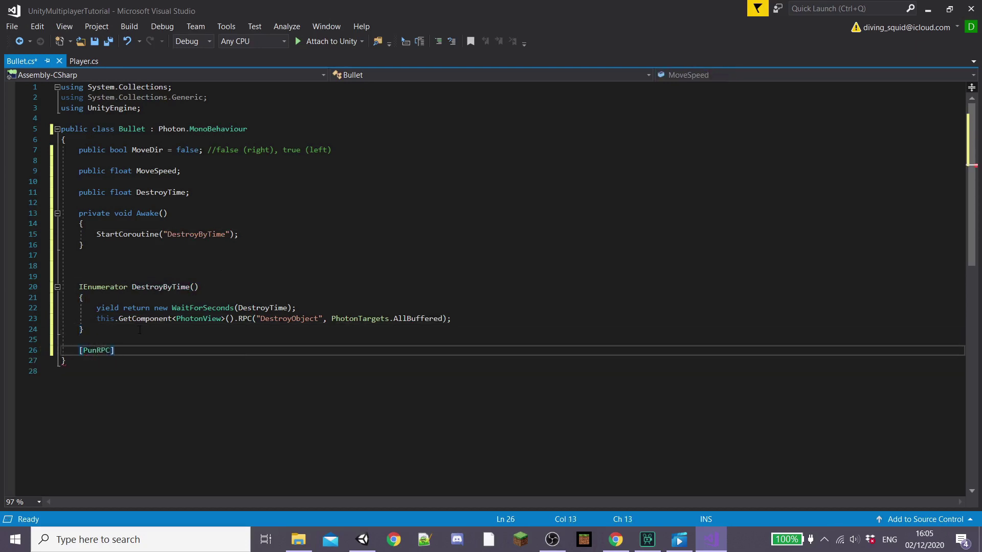
Write a [PunRPC] ChangeDir_left() method that sets MoveDir to true.
{"action": "key", "text": "Return"}
{"action": "type", "text": "public void "}
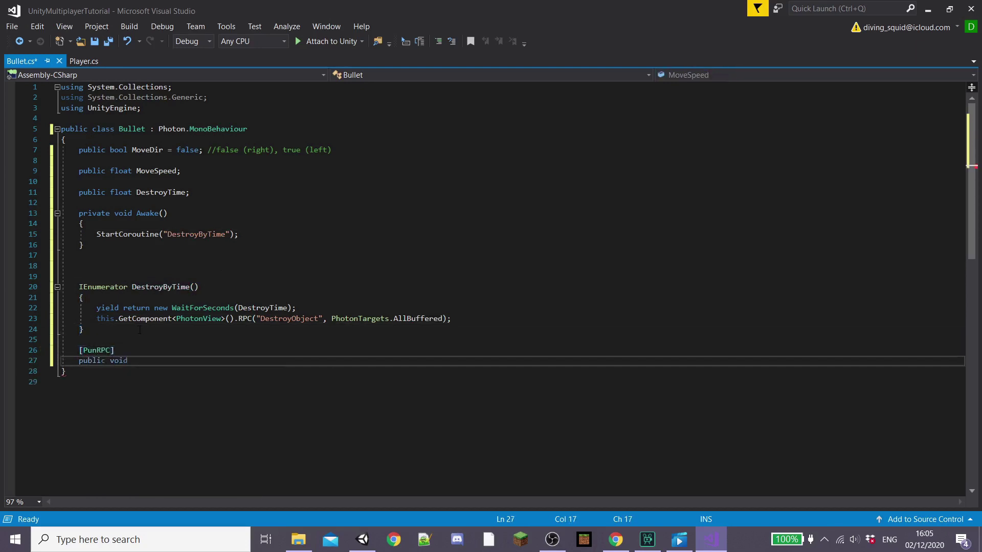
{"action": "type", "text": "ChangeDir_left("}
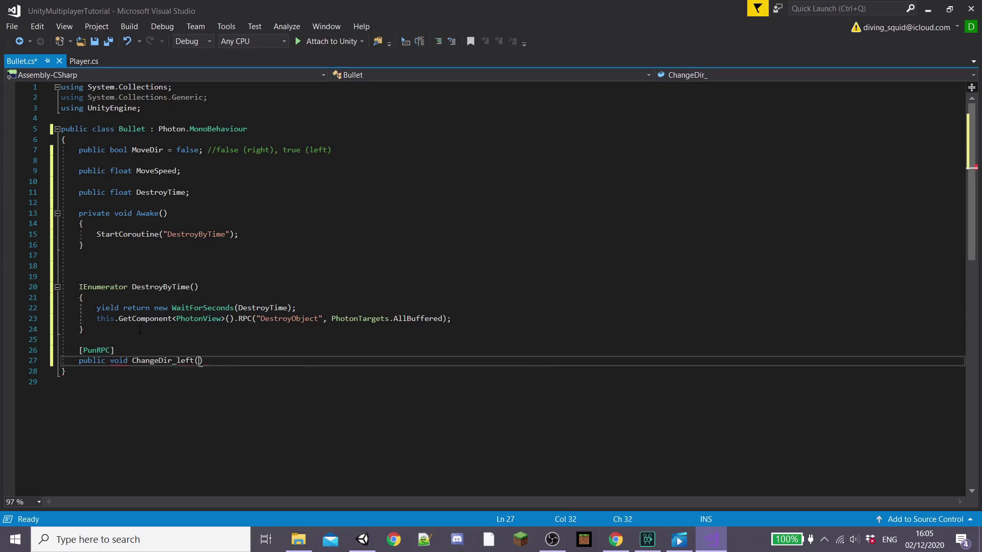
{"action": "key", "text": "Return"}
{"action": "type", "text": "{"}
{"action": "key", "text": "Return"}
{"action": "type", "text": "MoveDi"}
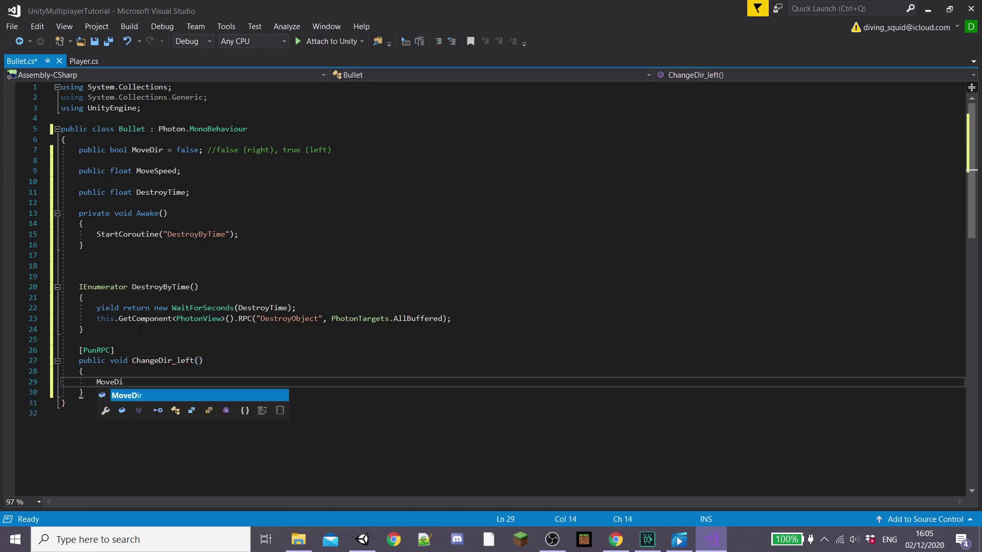
{"action": "type", "text": "r = true;"}
{"action": "key", "text": "Down"}
{"action": "key", "text": "Home"}
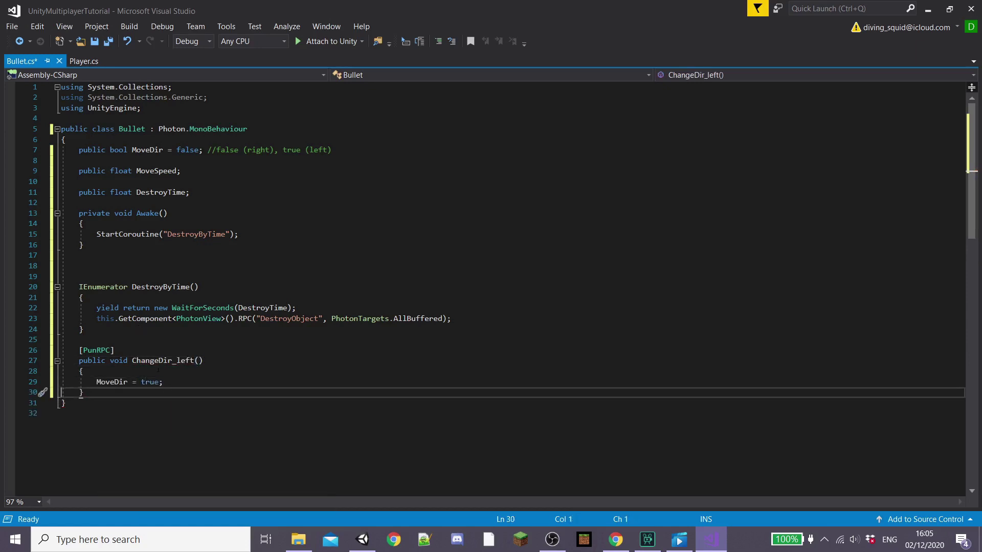
Duplicate it as DestroyObject() calling Destroy(this.gameObject), then add an empty Update method.
{"action": "key", "text": "shift+End"}
{"action": "key", "text": "shift+Up"}
{"action": "key", "text": "shift+Up"}
{"action": "key", "text": "shift+Up"}
{"action": "key", "text": "shift+Up"}
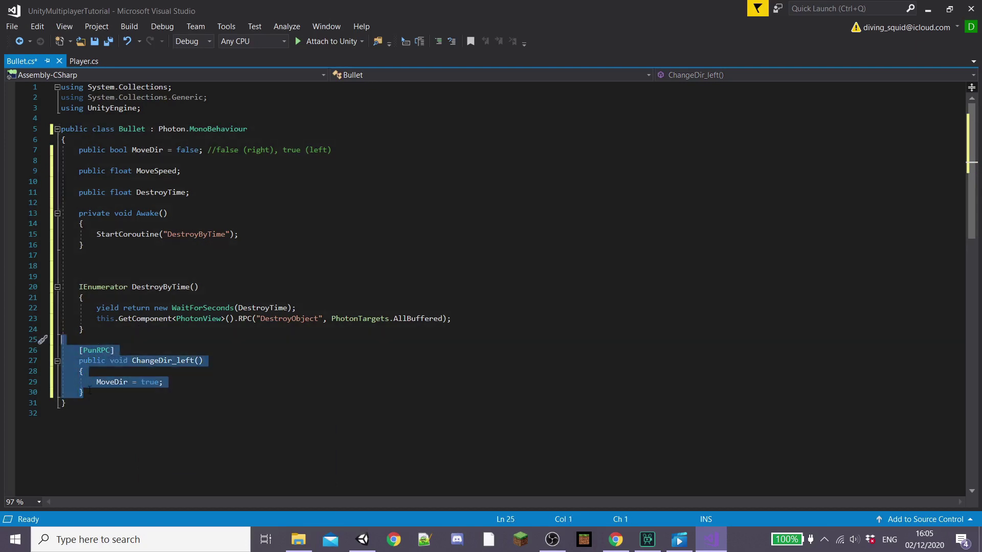
{"action": "key", "text": "ctrl+c"}
{"action": "left_click", "coordinate": [84, 391]}
{"action": "key", "text": "Return"}
{"action": "key", "text": "ctrl+v"}
{"action": "double_click", "coordinate": [148, 372]}
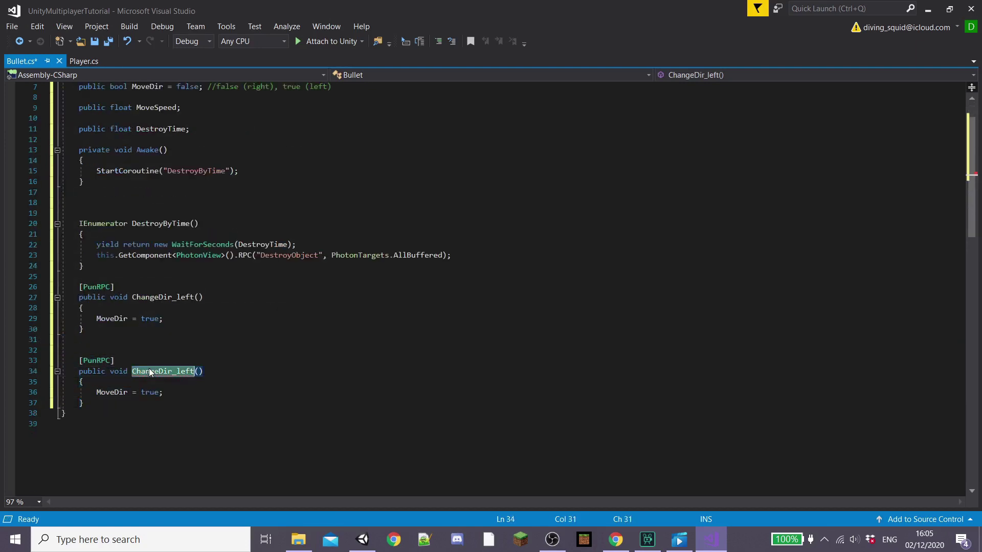
{"action": "type", "text": "Destr"}
{"action": "key", "text": "Down"}
{"action": "key", "text": "Down"}
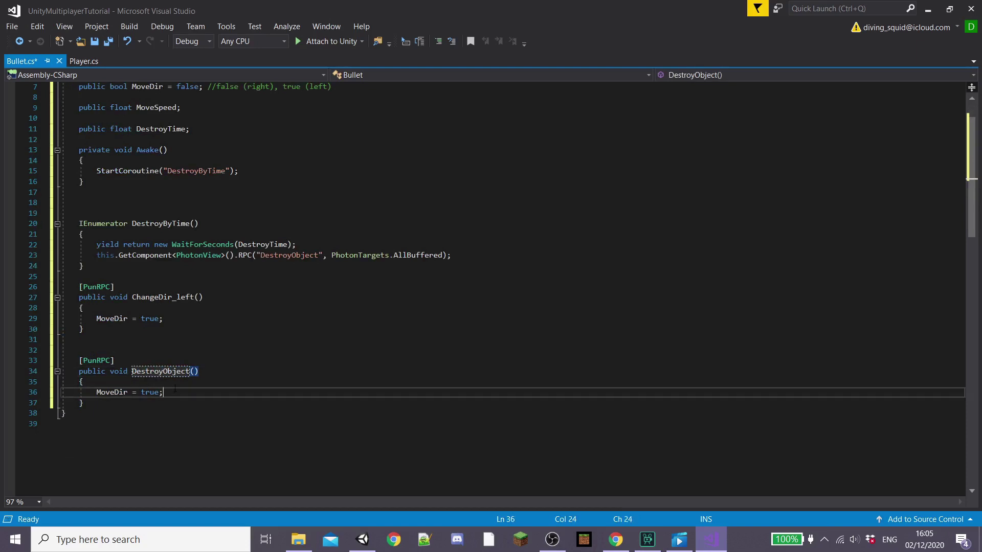
{"action": "key", "text": "shift+Home"}
{"action": "type", "text": "Destroy"}
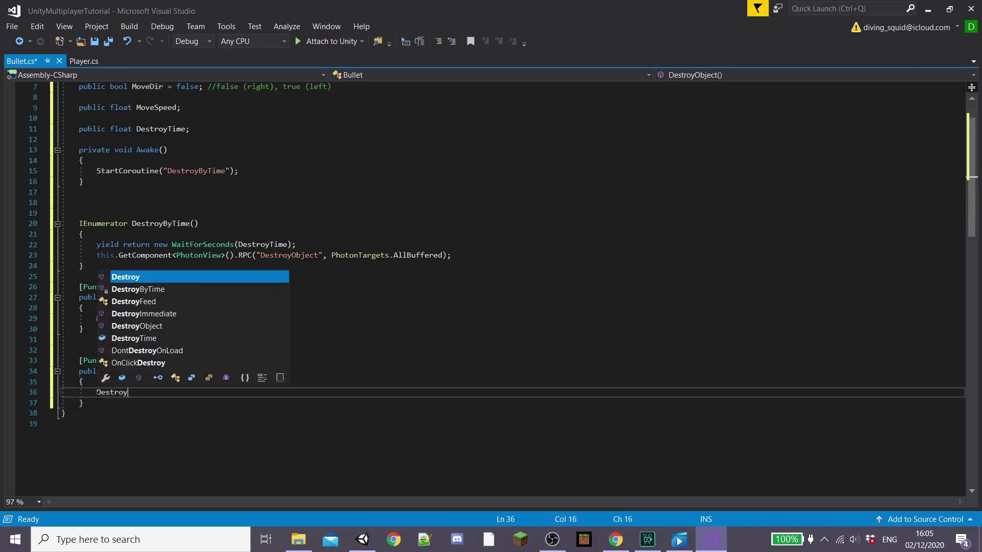
{"action": "type", "text": "("}
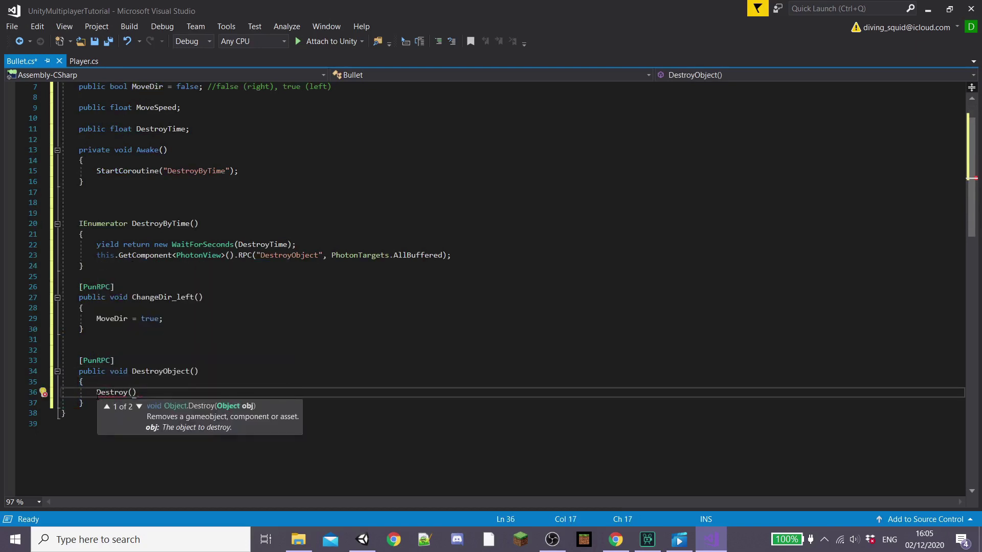
{"action": "type", "text": "this.gameObject)"}
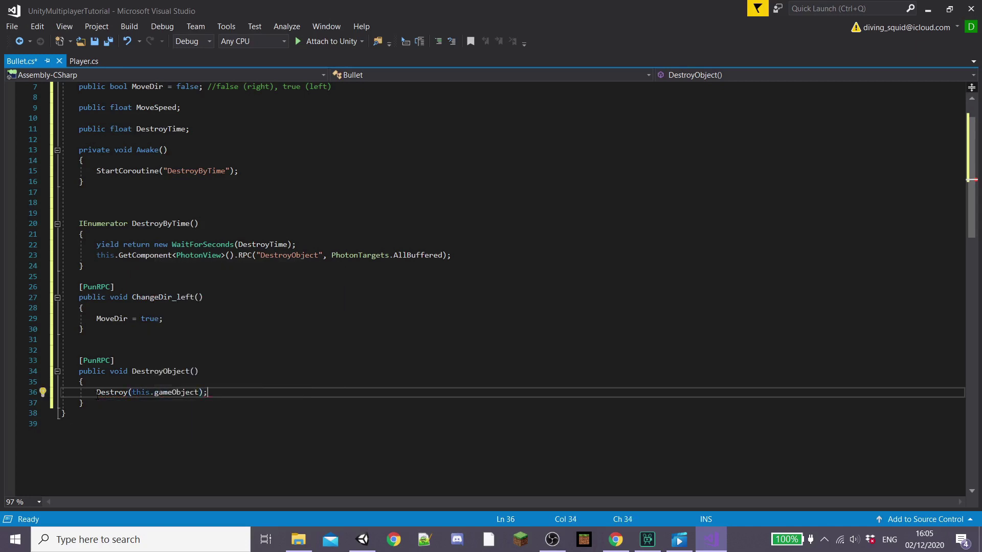
{"action": "key", "text": "Down"}
{"action": "key", "text": "Return"}
{"action": "key", "text": "Return"}
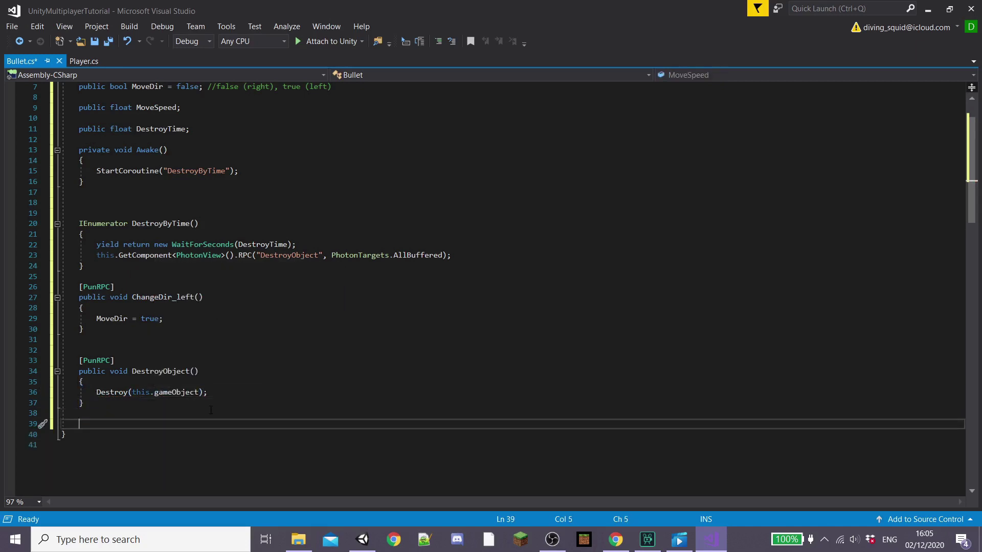
{"action": "type", "text": "Upd"}
Write Update to translate right, or left at MoveSpeed times Time.deltaTime when MoveDir is set.
{"action": "key", "text": "Return"}
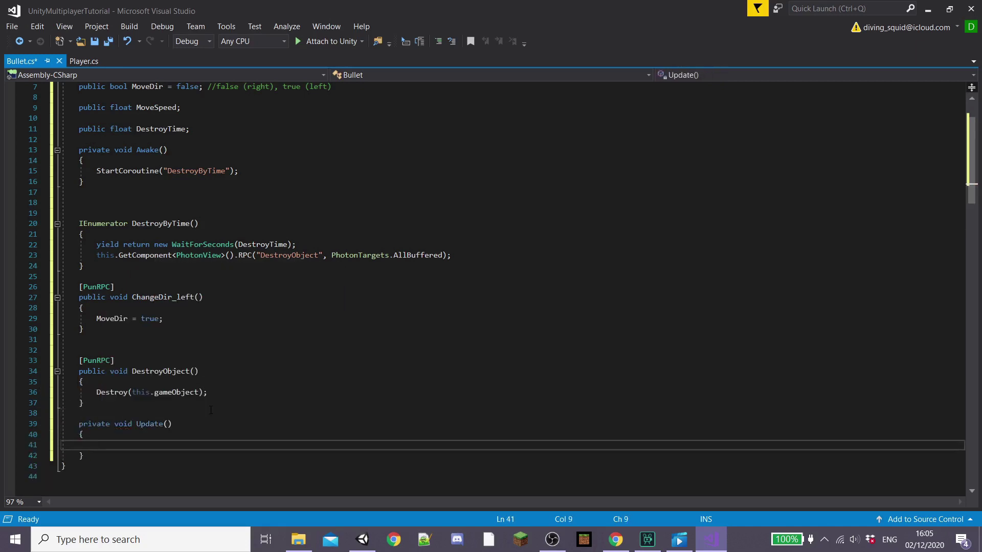
{"action": "type", "text": "if(!"}
{"action": "type", "text": "MoveDir"}
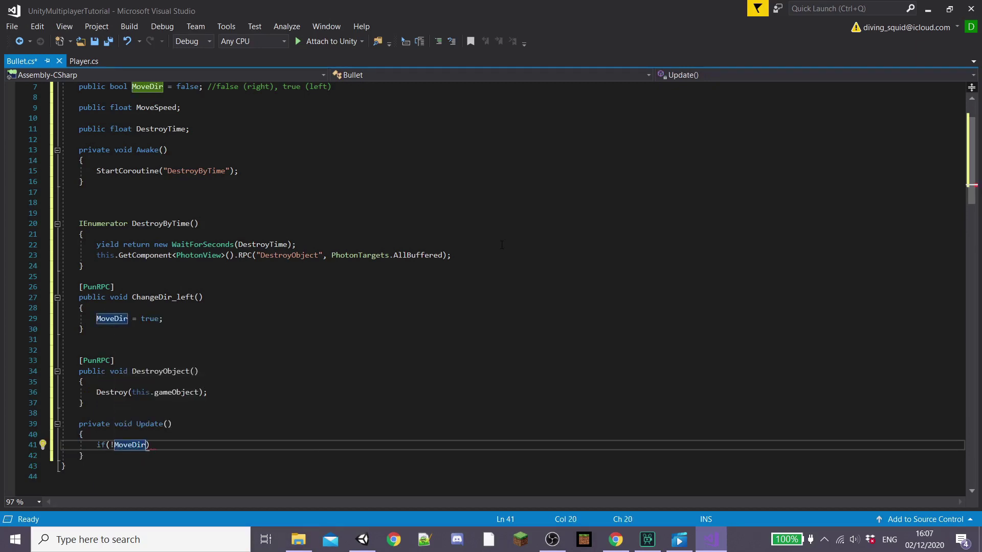
{"action": "type", "text": ")"}
{"action": "key", "text": "Return"}
{"action": "type", "text": "transform"}
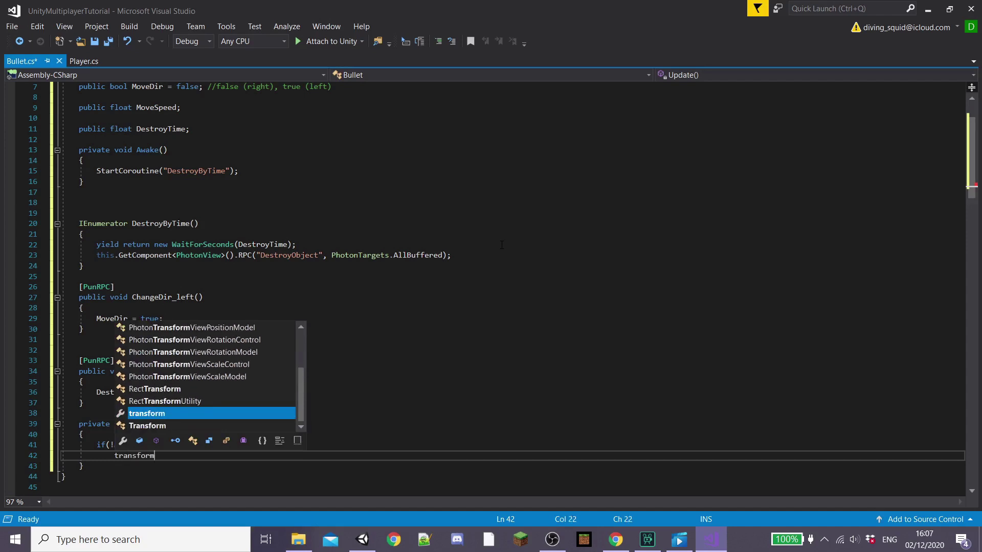
{"action": "type", "text": ".Translate"}
{"action": "type", "text": "(Vec"}
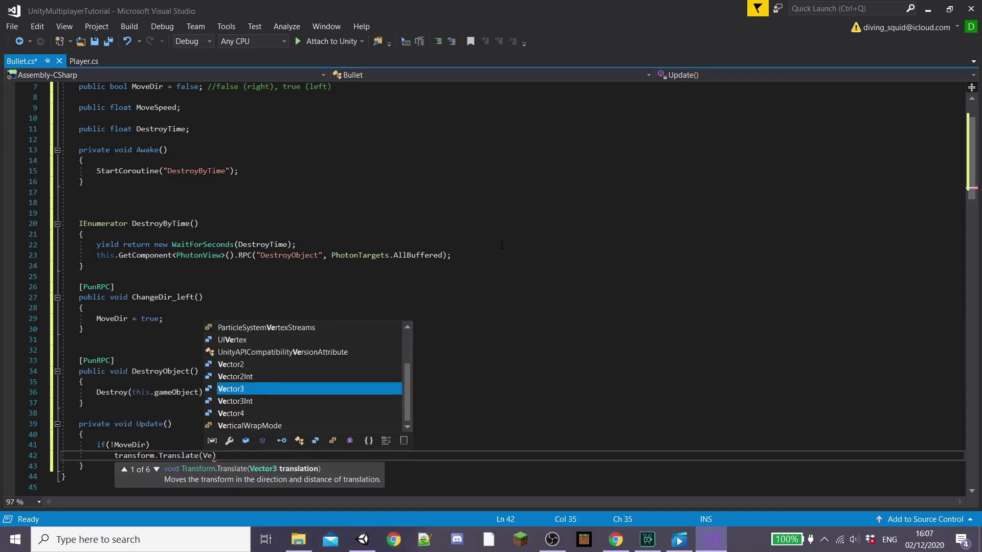
{"action": "type", "text": "tor2.right * "}
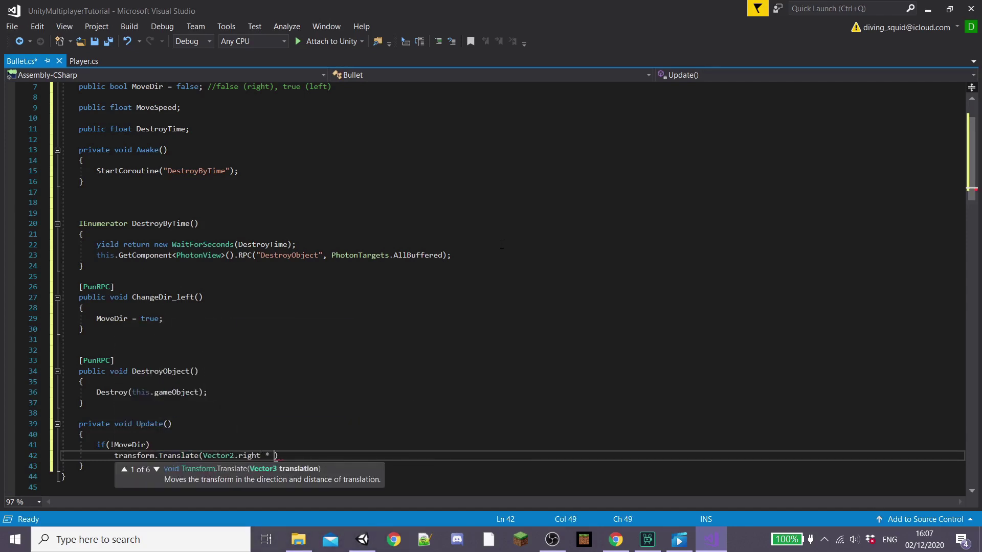
{"action": "type", "text": "MoveSpeed * Time.deltaTime);"}
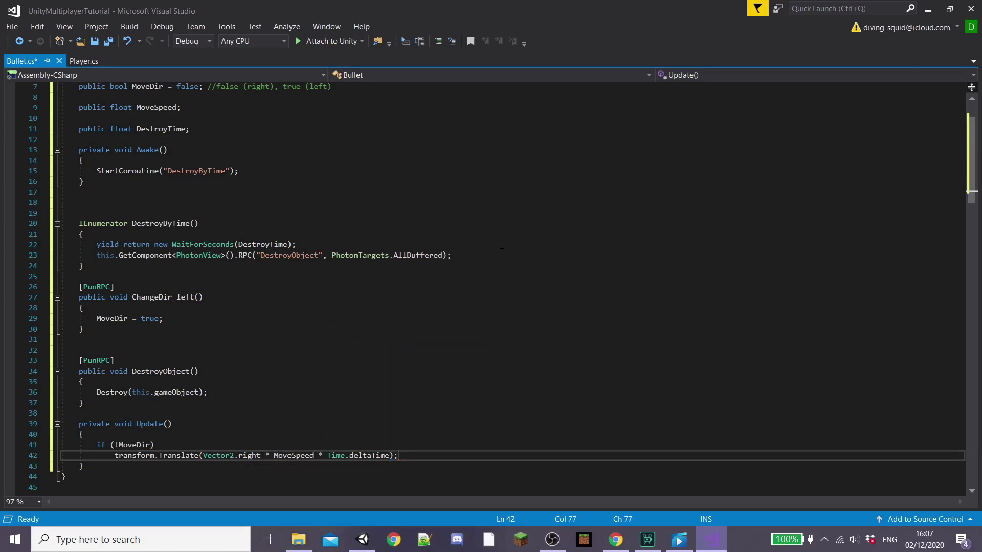
{"action": "key", "text": "Return"}
{"action": "type", "text": "else"}
{"action": "key", "text": "Return"}
{"action": "type", "text": "tra"}
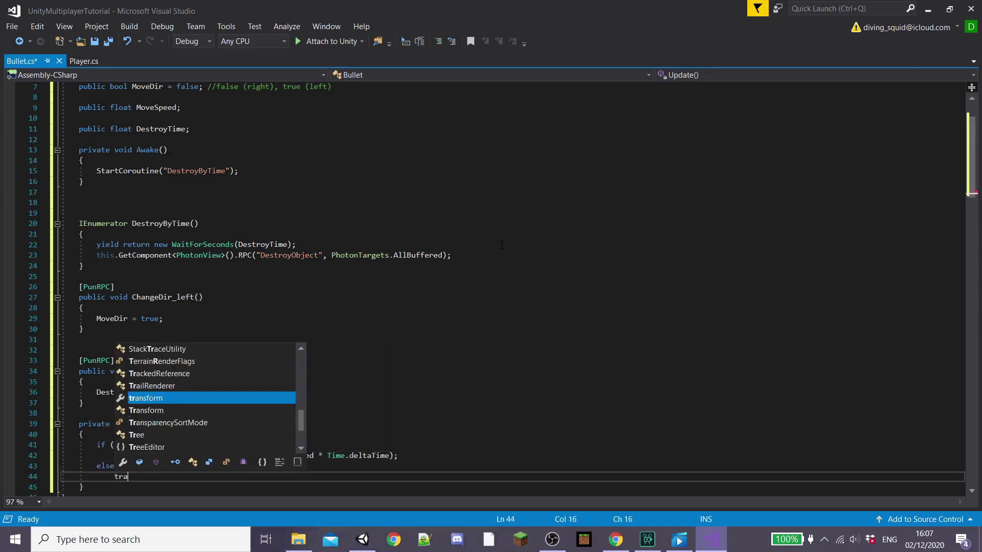
{"action": "type", "text": "nsform.Translate"}
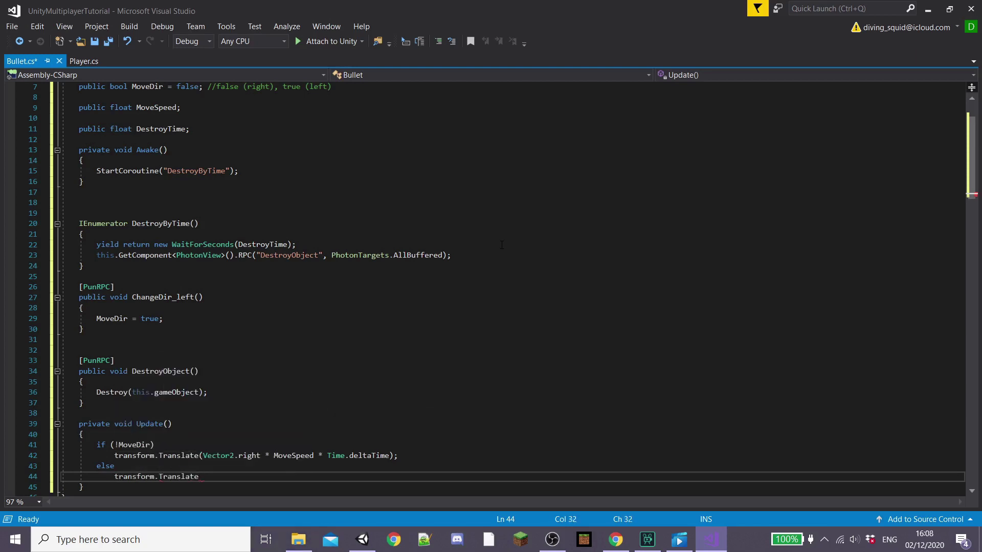
{"action": "type", "text": "(Vector2.left * "}
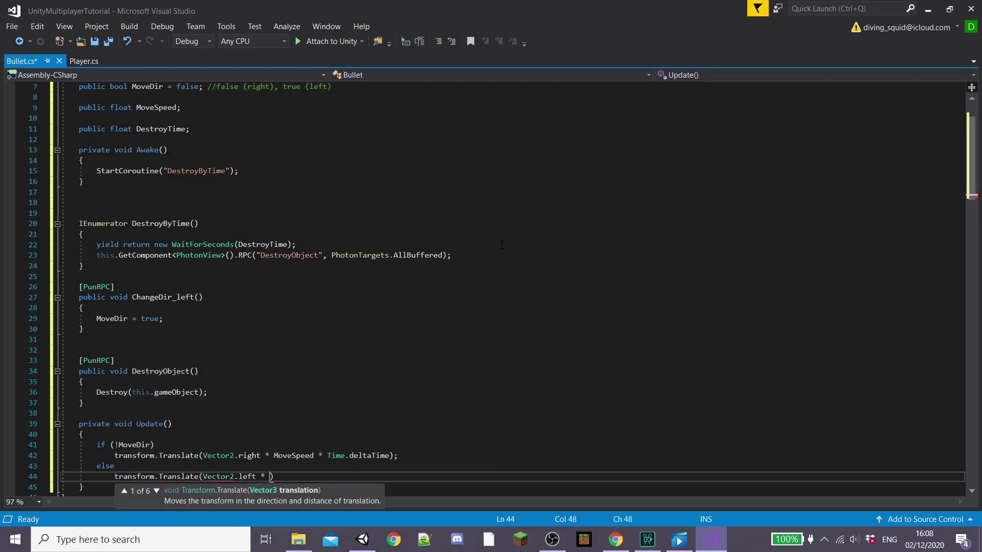
{"action": "type", "text": "Mo"}
{"action": "key", "text": "Tab"}
{"action": "type", "text": "Time"}
{"action": "type", "text": ".deltaTime);"}
{"action": "scroll", "coordinate": [501, 245], "scroll_direction": "down", "scroll_amount": 6}
Add blank lines after Update to begin a new private method.
{"action": "left_click", "coordinate": [90, 298]}
{"action": "key", "text": "Return"}
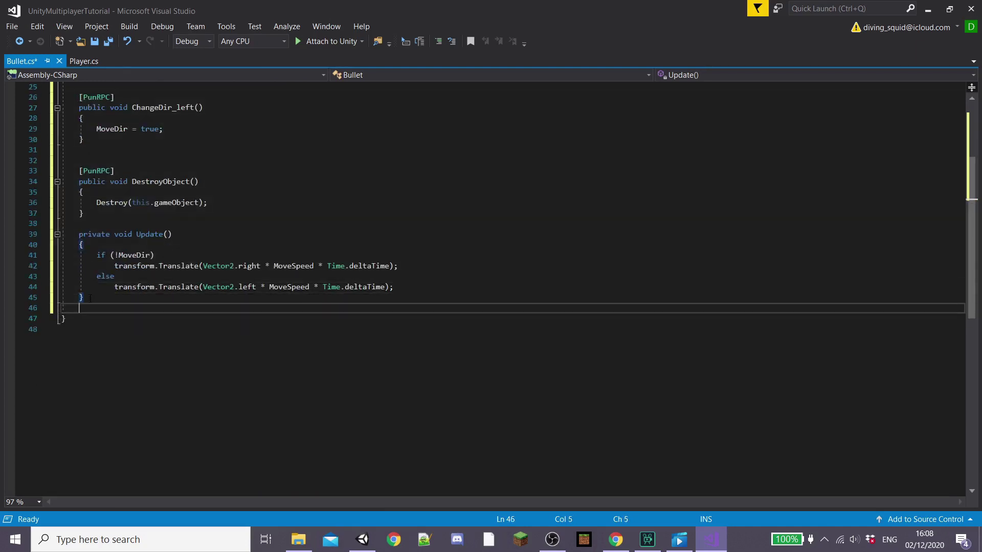
{"action": "key", "text": "Return"}
{"action": "key", "text": "Return"}
{"action": "key", "text": "Up"}
{"action": "type", "text": "privatee"}
Declare OnTriggerEnter2D and return early when photonView.isMine is false.
{"action": "key", "text": "BackSpace"}
{"action": "type", "text": "void"}
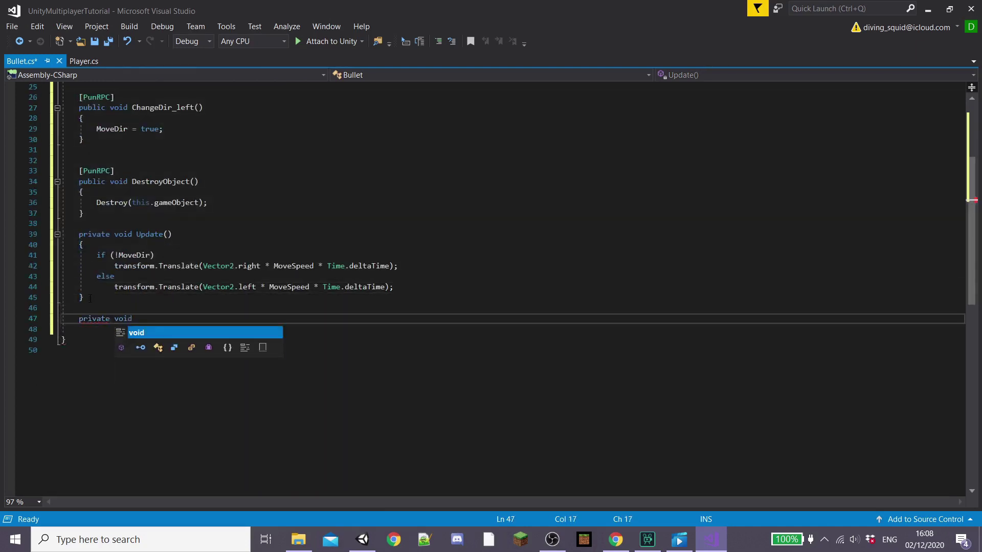
{"action": "type", "text": " OnTrig"}
{"action": "key", "text": "Tab"}
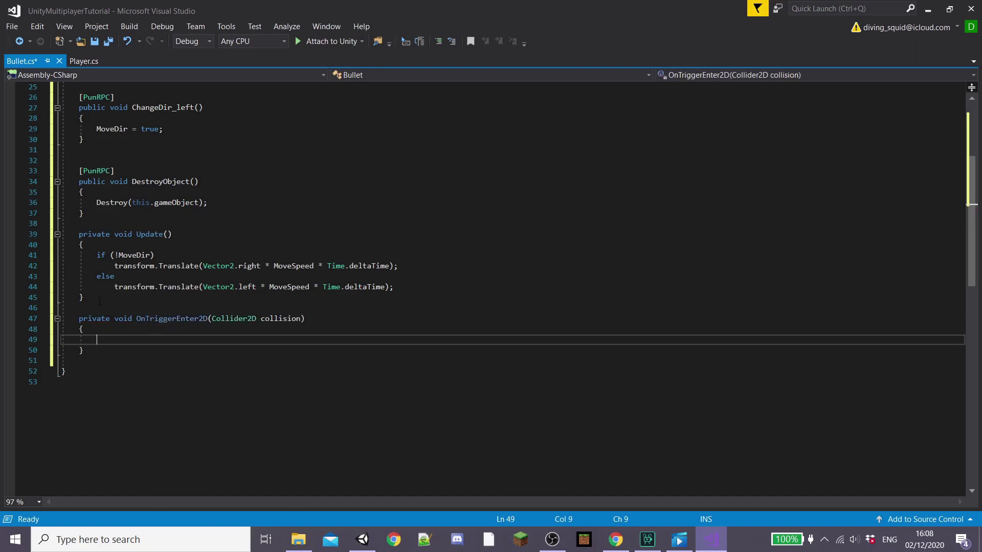
{"action": "type", "text": "if(p"}
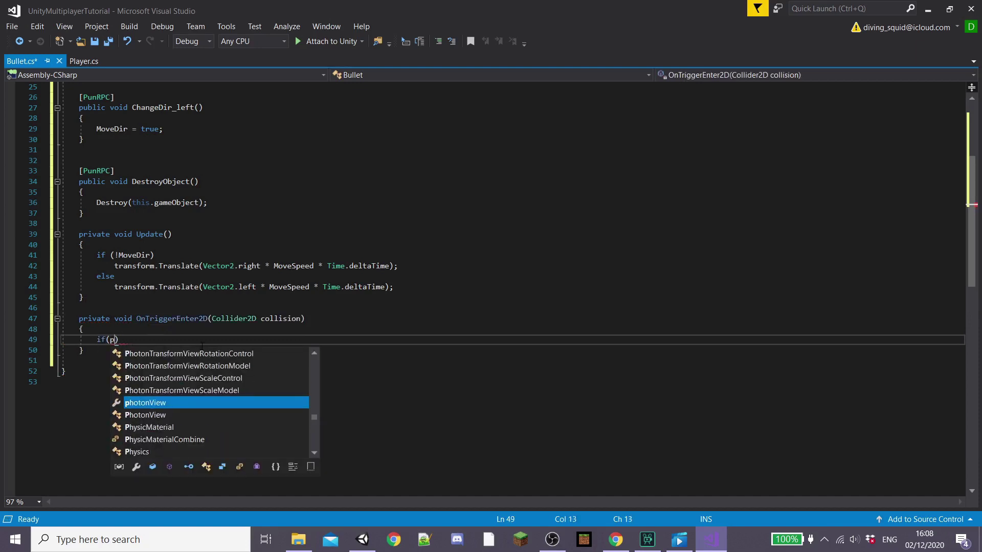
{"action": "key", "text": "BackSpace"}
{"action": "type", "text": "!photon"}
{"action": "key", "text": "Tab"}
{"action": "type", "text": "."}
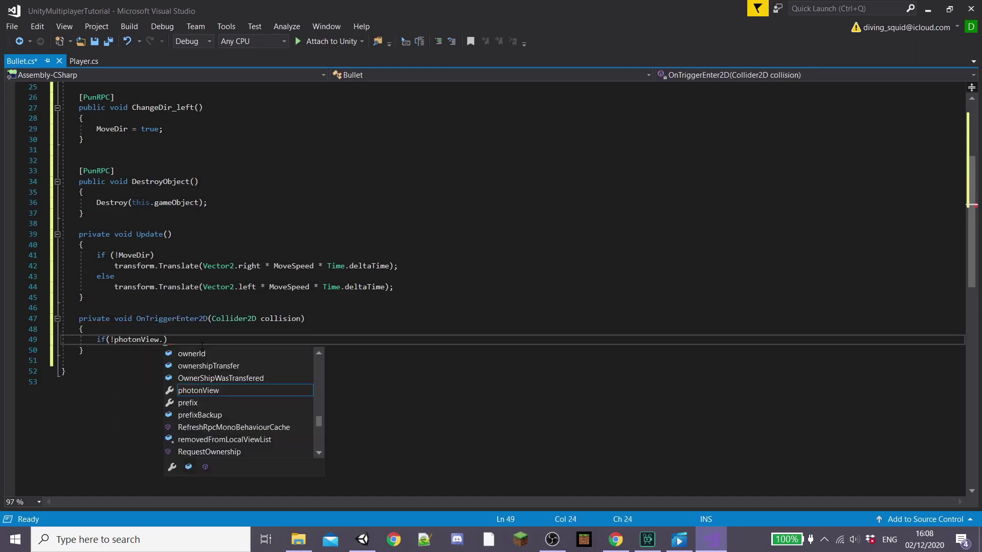
{"action": "type", "text": "isMine"}
{"action": "key", "text": "Tab"}
{"action": "key", "text": "End"}
{"action": "key", "text": "Return"}
{"action": "type", "text": "return;"}
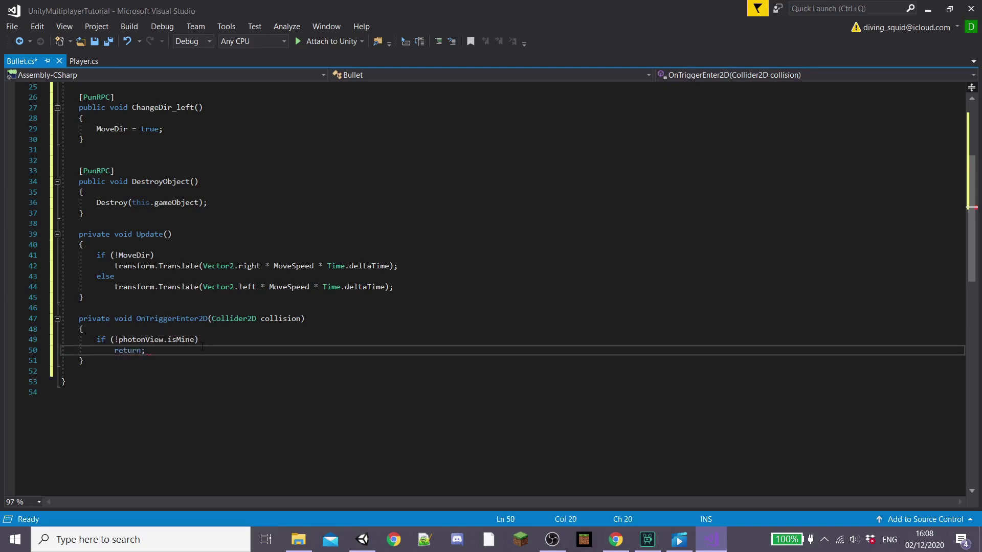
{"action": "key", "text": "Return"}
{"action": "key", "text": "Return"}
{"action": "type", "text": "Photo"}
Get the target's PhotonView, call RPC DestroyObject with AllBuffered on valid hits, and save.
{"action": "key", "text": "Tab"}
{"action": "type", "text": "."}
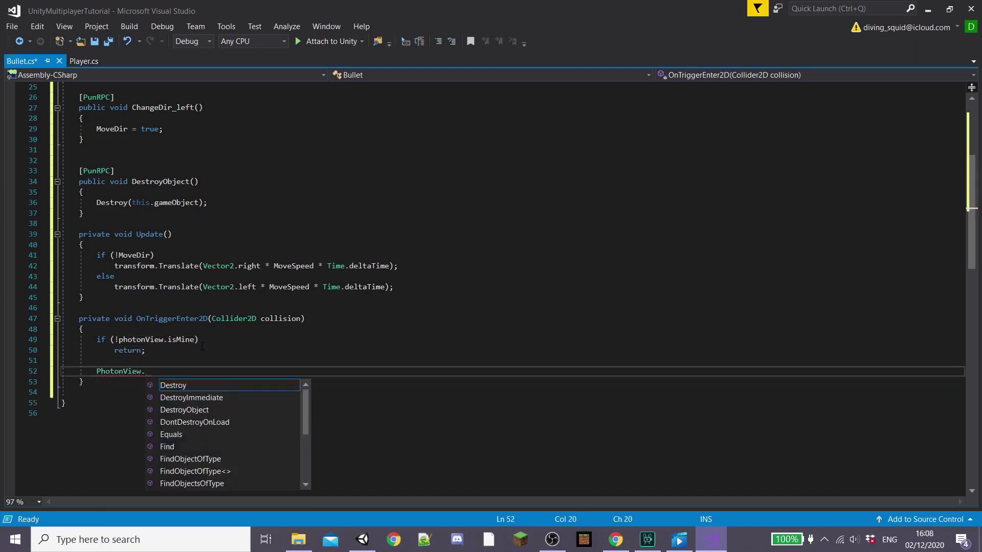
{"action": "key", "text": "BackSpace"}
{"action": "type", "text": "target = col"}
{"action": "key", "text": "Tab"}
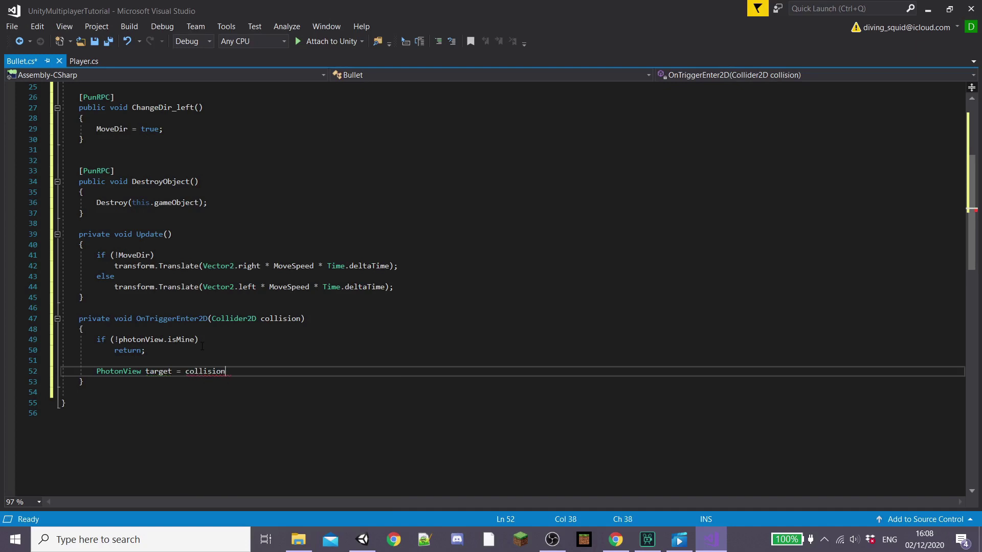
{"action": "type", "text": ".g"}
{"action": "key", "text": "Tab"}
{"action": "type", "text": ".Get"}
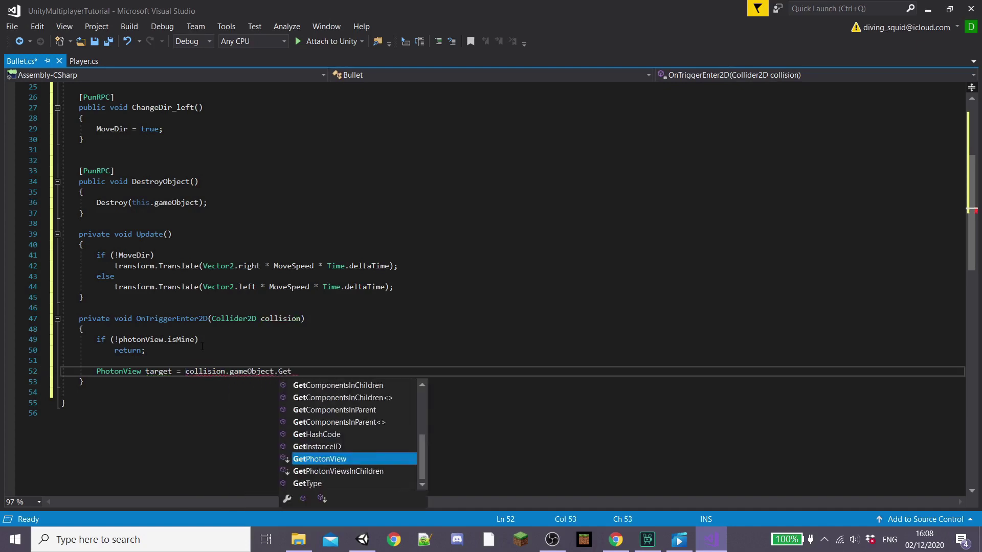
{"action": "type", "text": "Comp"}
{"action": "key", "text": "Tab"}
{"action": "type", "text": "<PhotonView"}
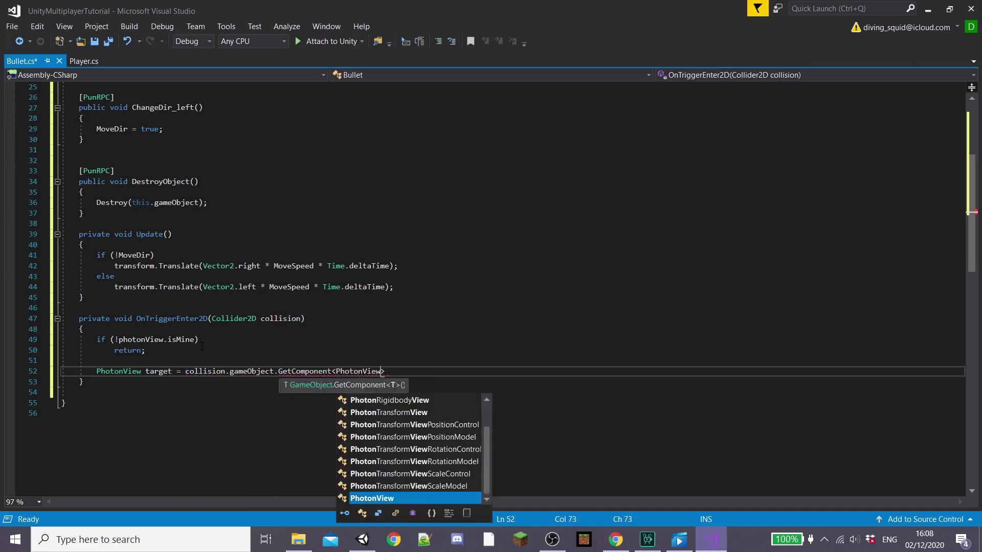
{"action": "type", "text": ">();"}
{"action": "key", "text": "Return"}
{"action": "key", "text": "Return"}
{"action": "type", "text": "if("}
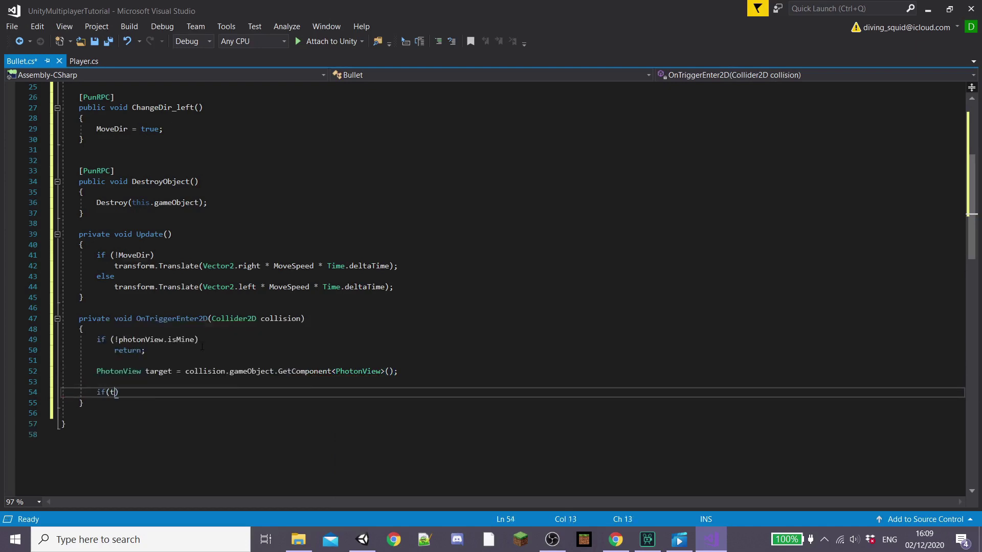
{"action": "type", "text": "target != null && ("}
{"action": "type", "text": "!target.isMine"}
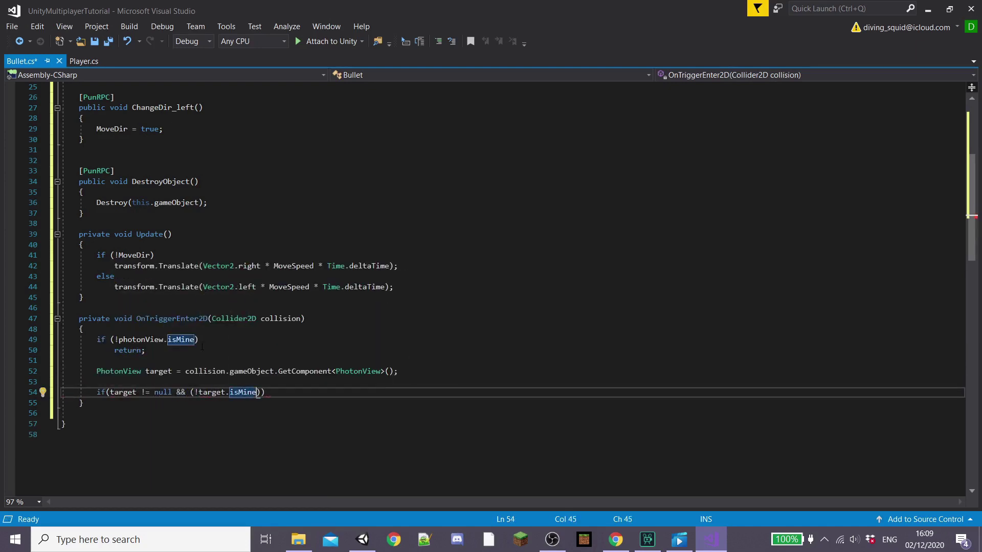
{"action": "type", "text": " || target.isSceneView"}
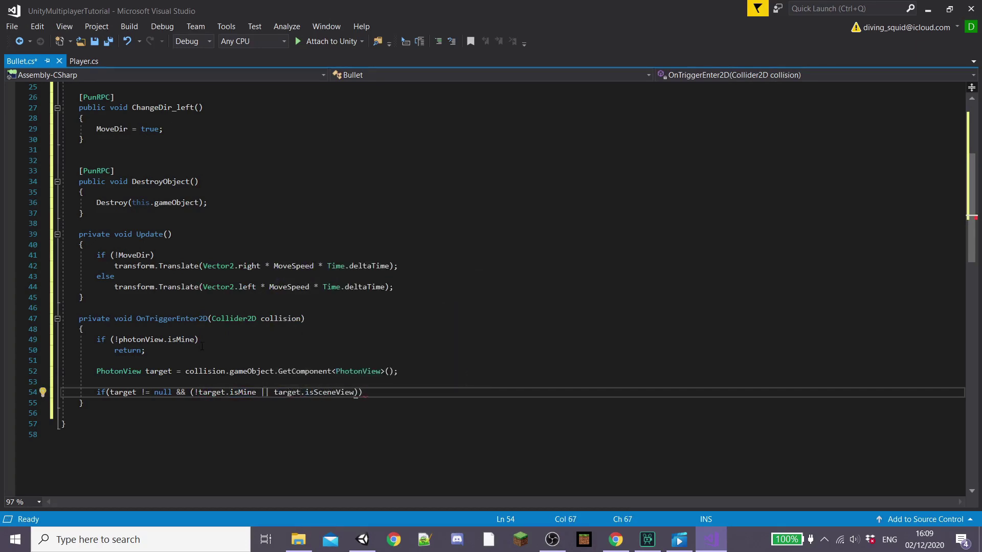
{"action": "key", "text": "End"}
{"action": "key", "text": "Return"}
{"action": "type", "text": "this.Ge"}
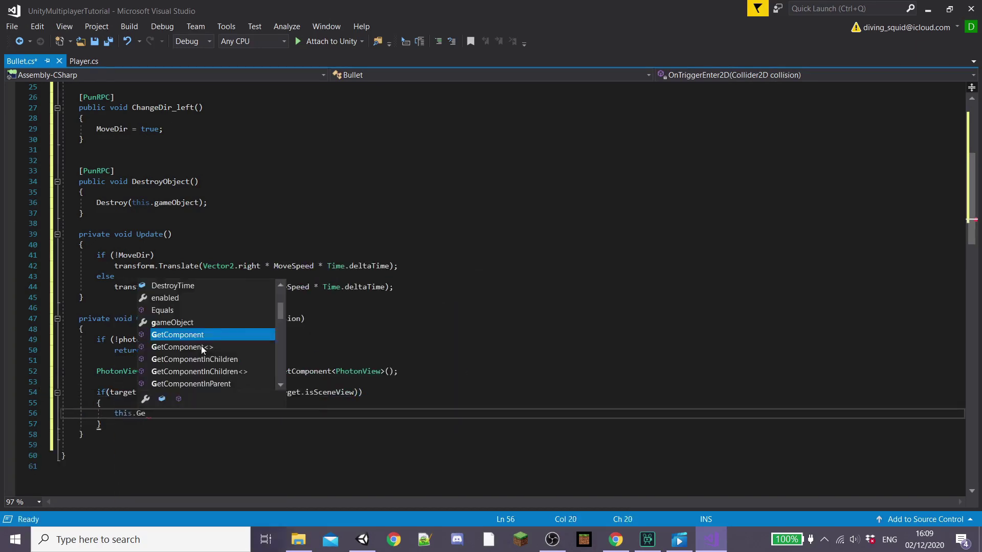
{"action": "type", "text": "tComponent<PhotonView>()"}
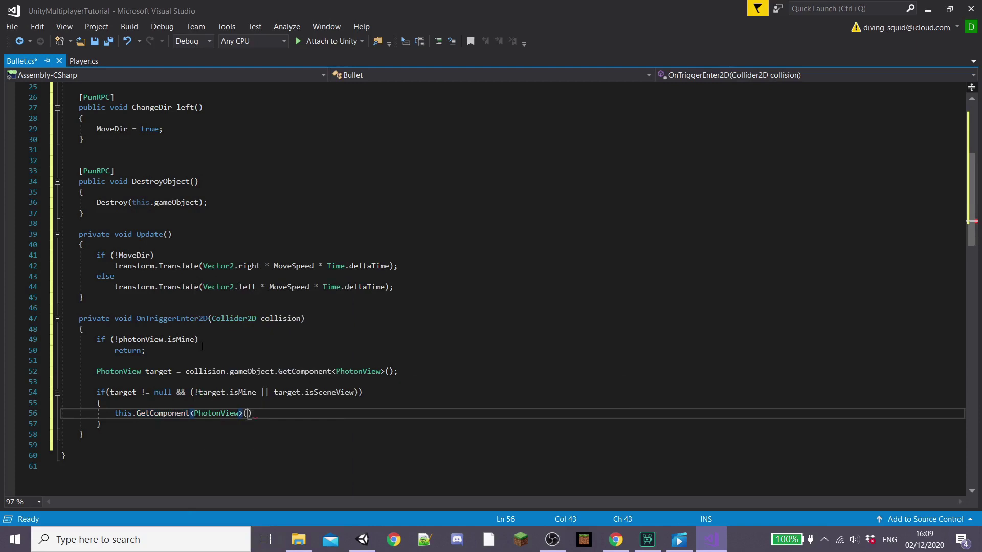
{"action": "type", "text": ".RPC(\"DestroyObject"}
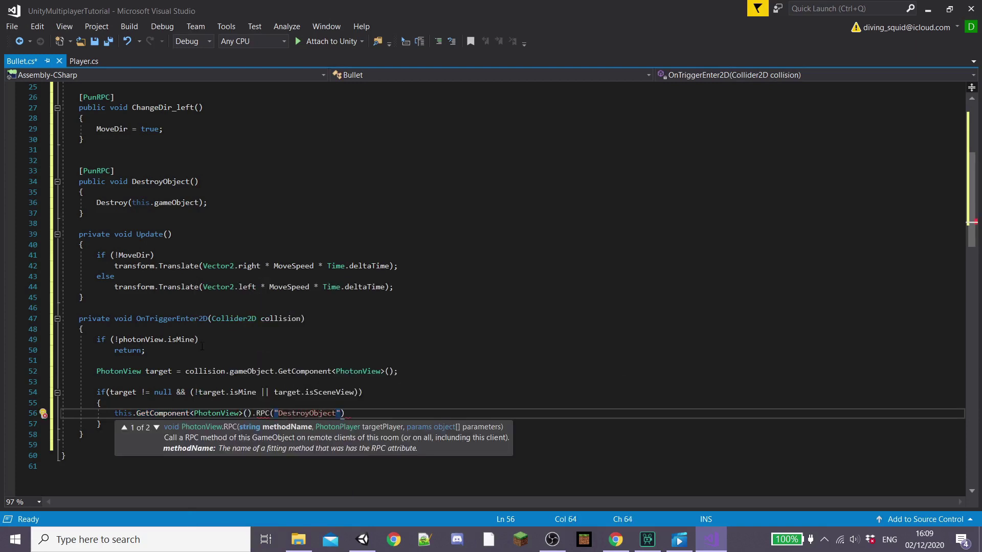
{"action": "type", "text": ")"}
{"action": "type", "text": ", PhotonTargets.All"}
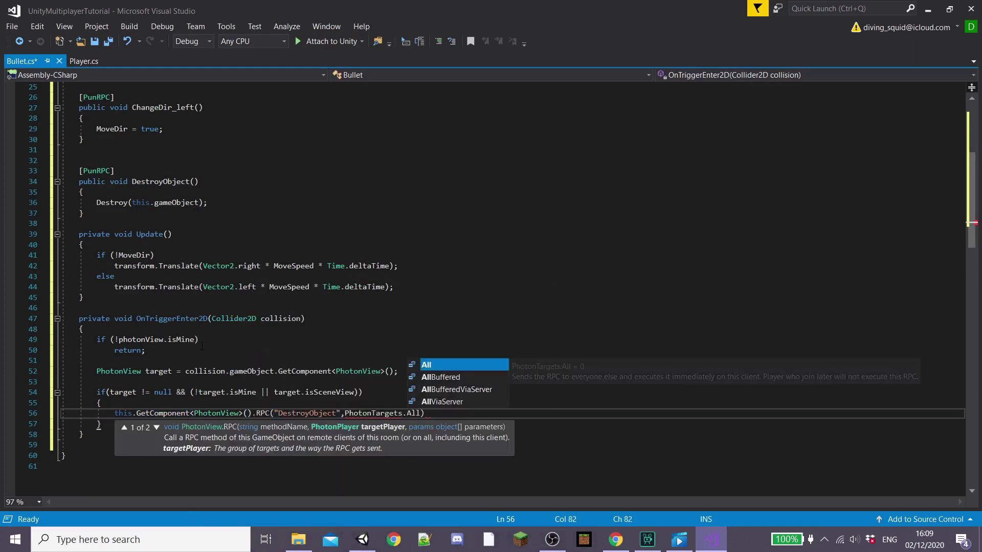
{"action": "type", "text": "Buffered);"}
{"action": "key", "text": "ctrl+s"}
In Player.cs Shoot, add an if block comparing flipX, copied from FlipTrue.
{"action": "left_click", "coordinate": [84, 60]}
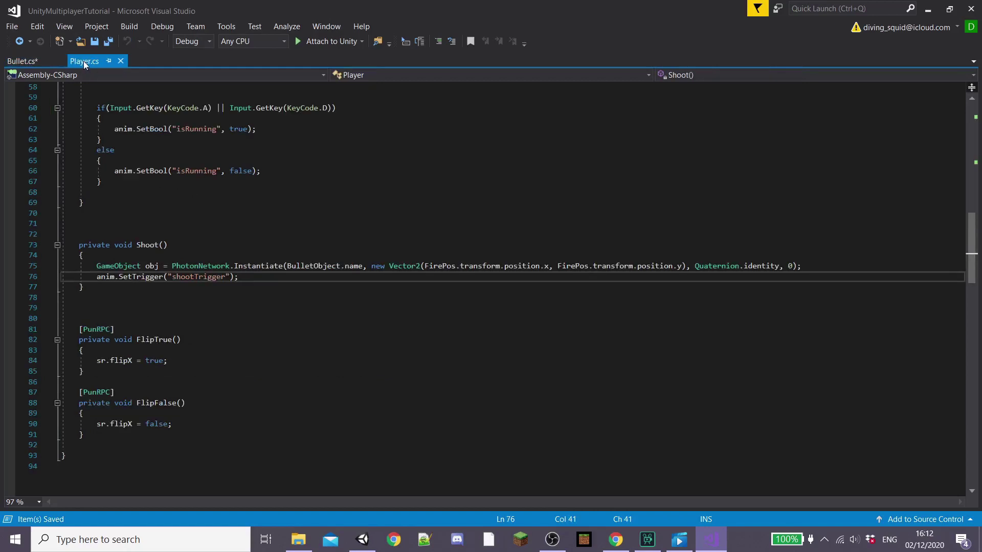
{"action": "left_click", "coordinate": [114, 254]}
{"action": "key", "text": "Return"}
{"action": "key", "text": "Return"}
{"action": "key", "text": "Return"}
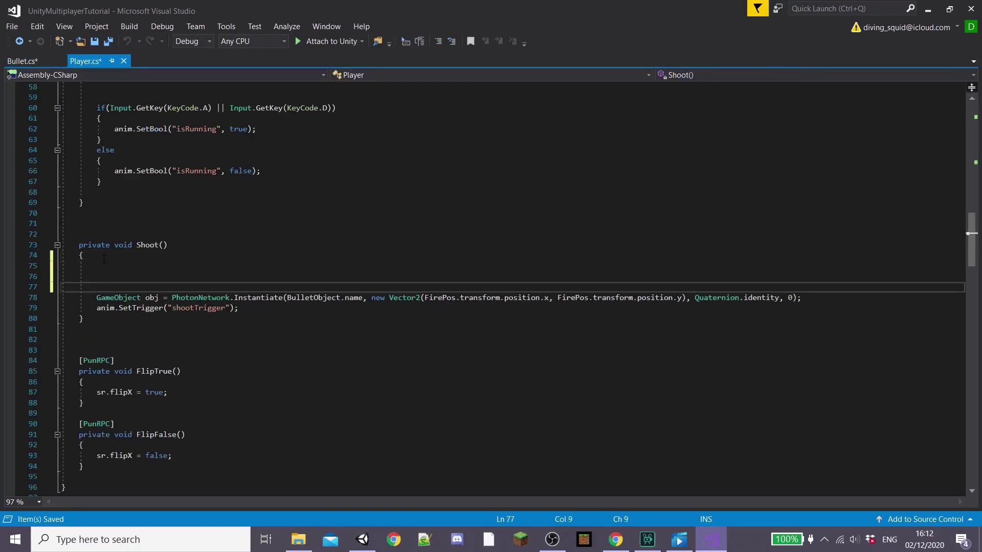
{"action": "key", "text": "Up"}
{"action": "key", "text": "Up"}
{"action": "left_click_drag", "start_coordinate": [96, 392], "coordinate": [167, 392]}
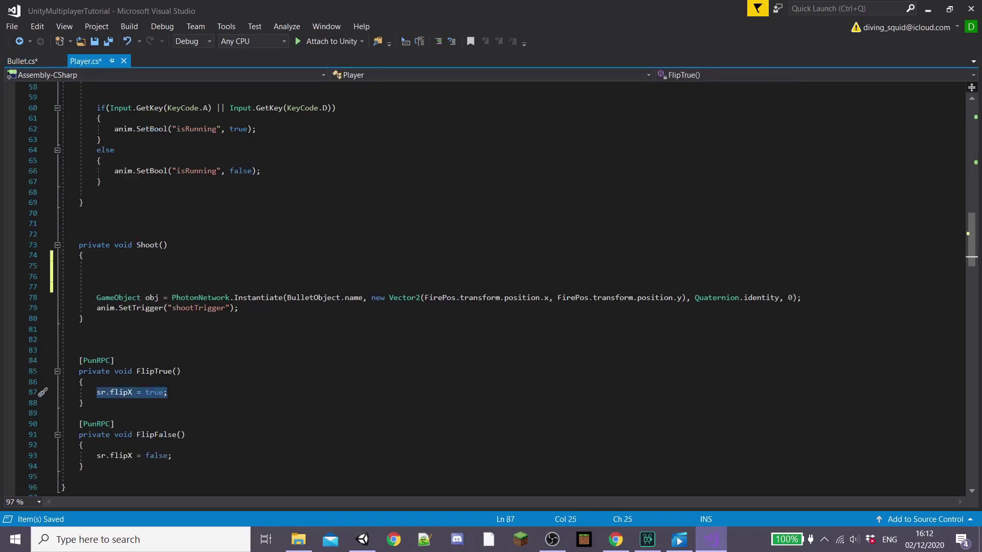
{"action": "left_click", "coordinate": [134, 265]}
{"action": "type", "text": "i"}
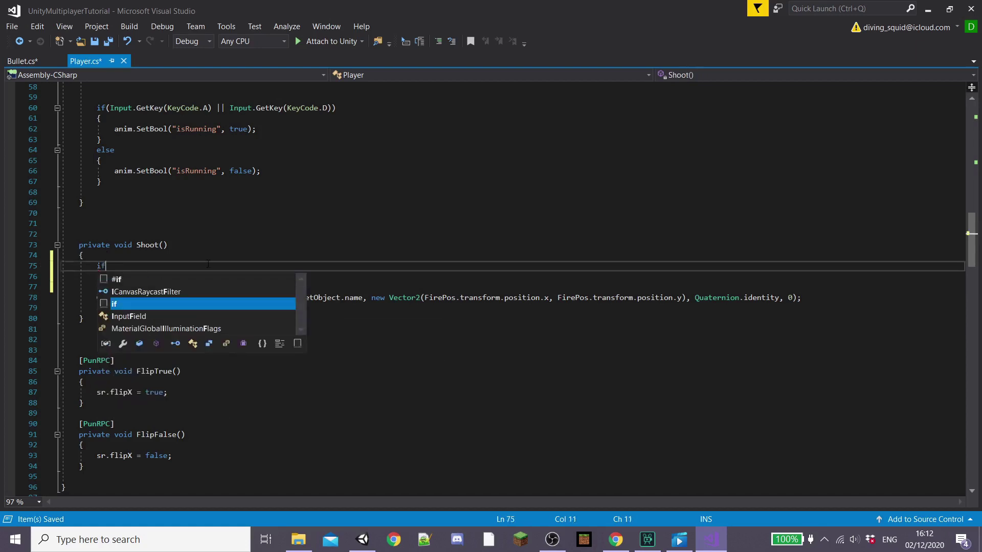
{"action": "type", "text": "f(sr.flipX = true)"}
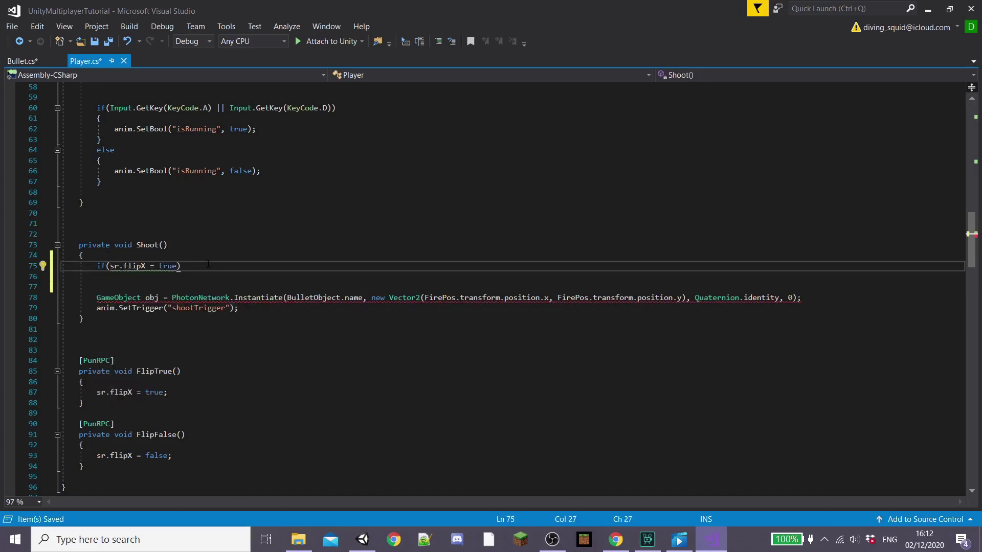
{"action": "type", "text": "= true)"}
{"action": "key", "text": "Return"}
{"action": "type", "text": "{"}
{"action": "key", "text": "Return"}
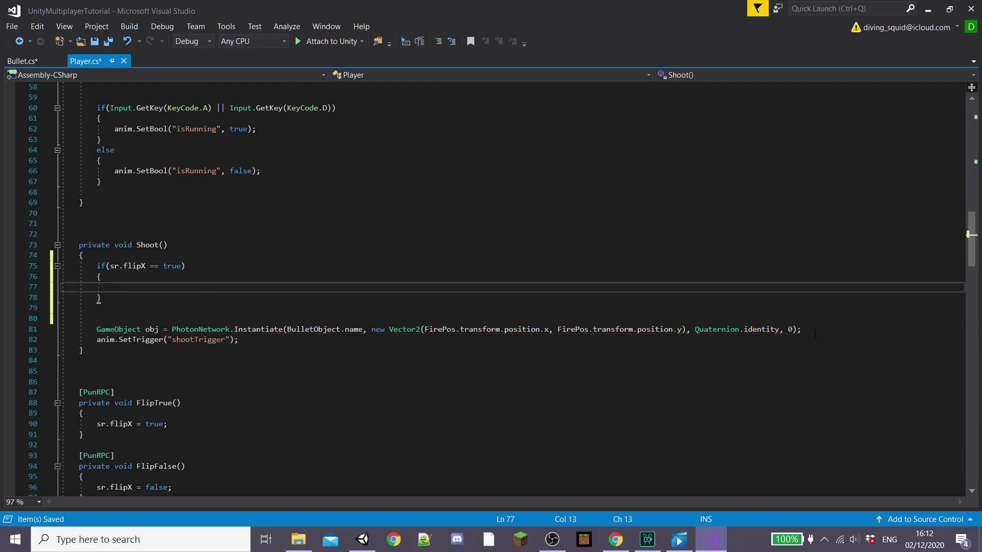
Move the Instantiate bullet-spawning line inside the flipX if block.
{"action": "left_click_drag", "start_coordinate": [815, 332], "coordinate": [62, 330]}
{"action": "key", "text": "ctrl+x"}
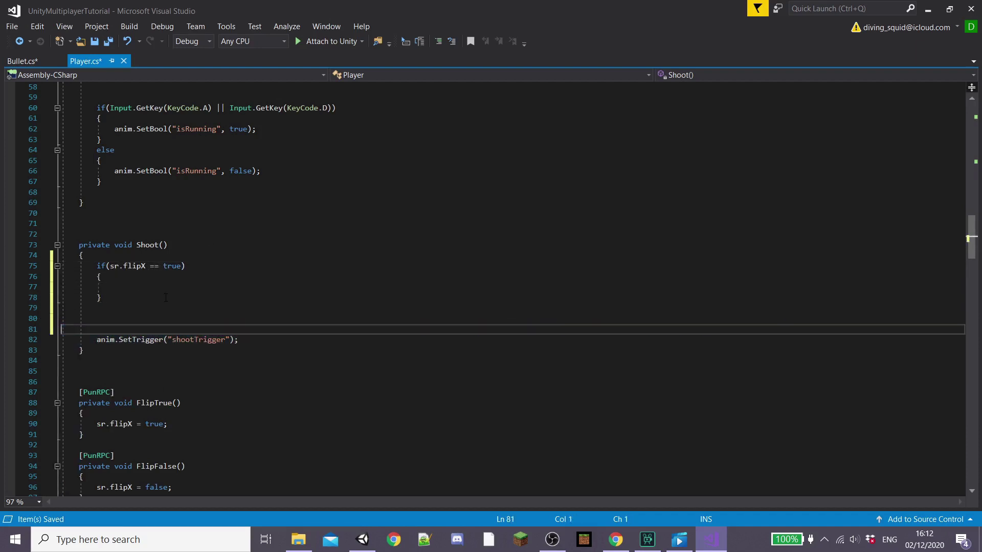
{"action": "left_click", "coordinate": [125, 286]}
{"action": "key", "text": "ctrl+v"}
{"action": "left_click", "coordinate": [118, 309]}
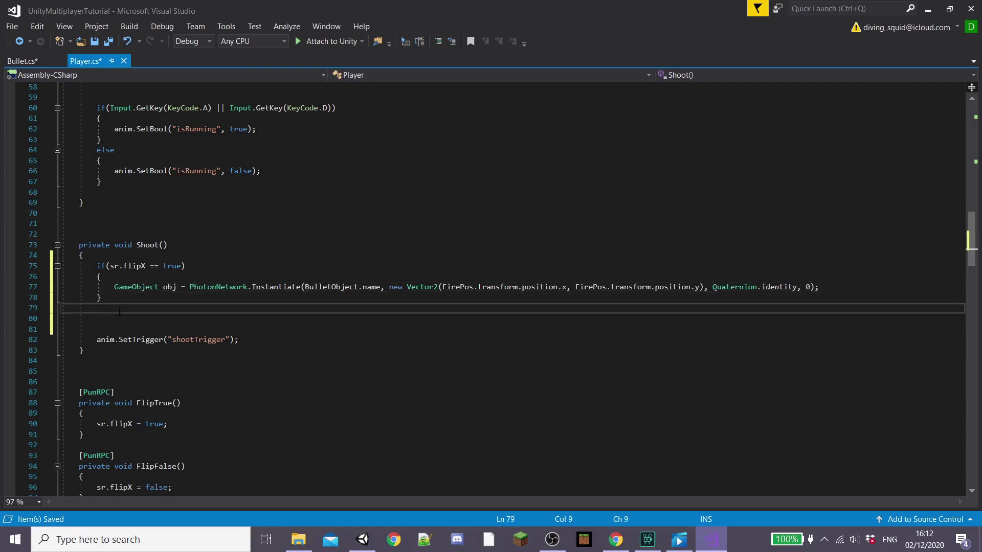
{"action": "key", "text": "Return"}
{"action": "type", "text": "if("}
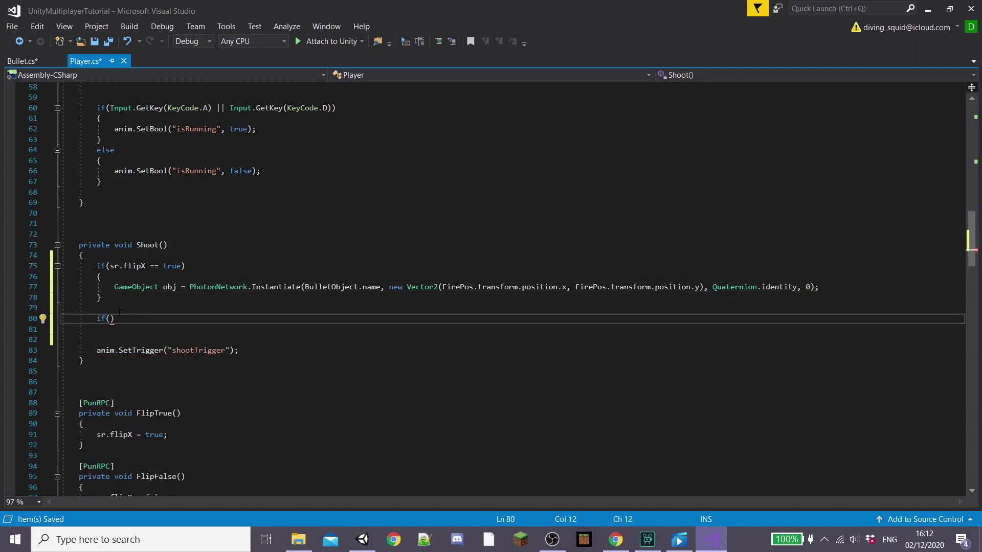
Duplicate the flipX block, make the first condition false, and start obj.GetComponent<PhotonView>().RPC below.
{"action": "left_click_drag", "start_coordinate": [102, 298], "coordinate": [65, 266]}
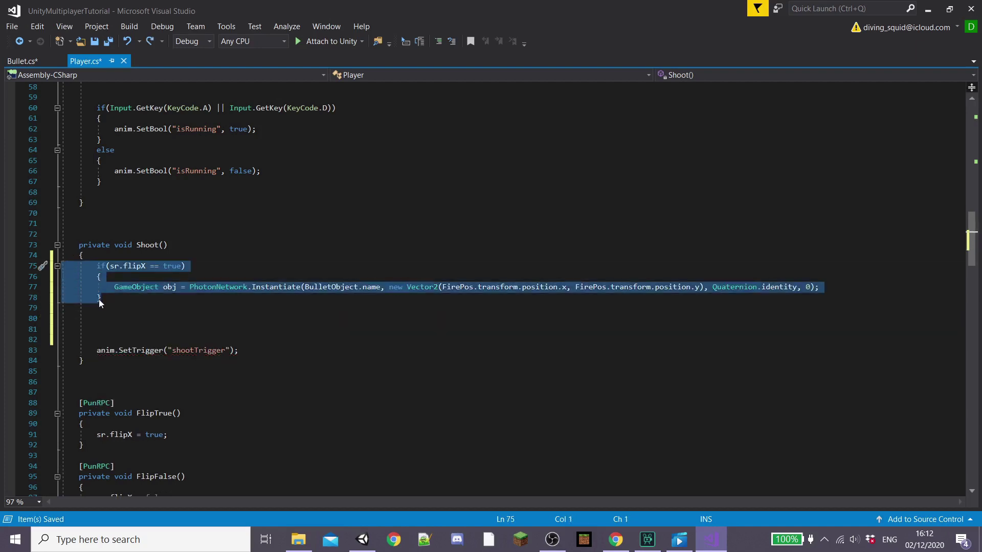
{"action": "key", "text": "ctrl+c"}
{"action": "left_click", "coordinate": [99, 318]}
{"action": "key", "text": "ctrl+v"}
{"action": "double_click", "coordinate": [177, 318]}
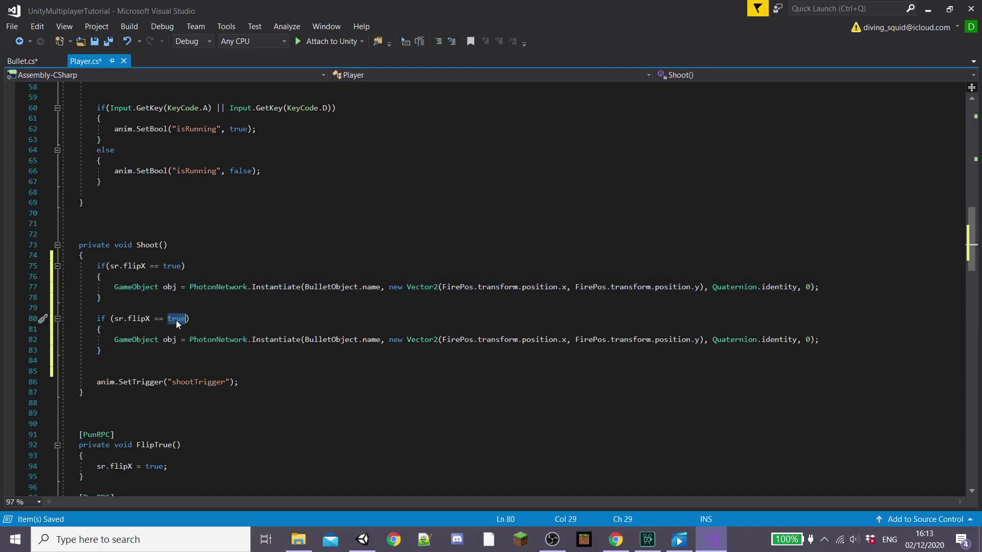
{"action": "double_click", "coordinate": [172, 266]}
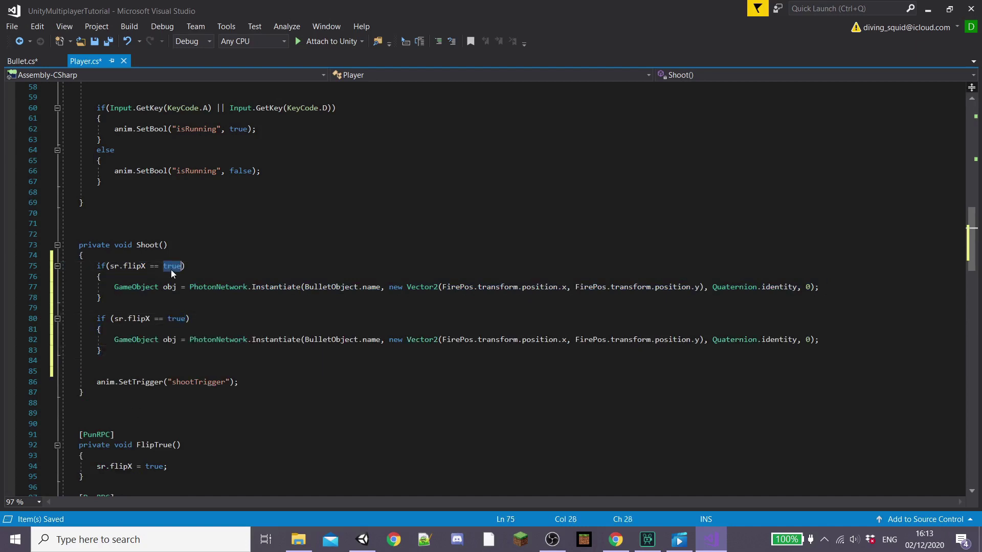
{"action": "type", "text": "false"}
{"action": "left_click", "coordinate": [173, 330]}
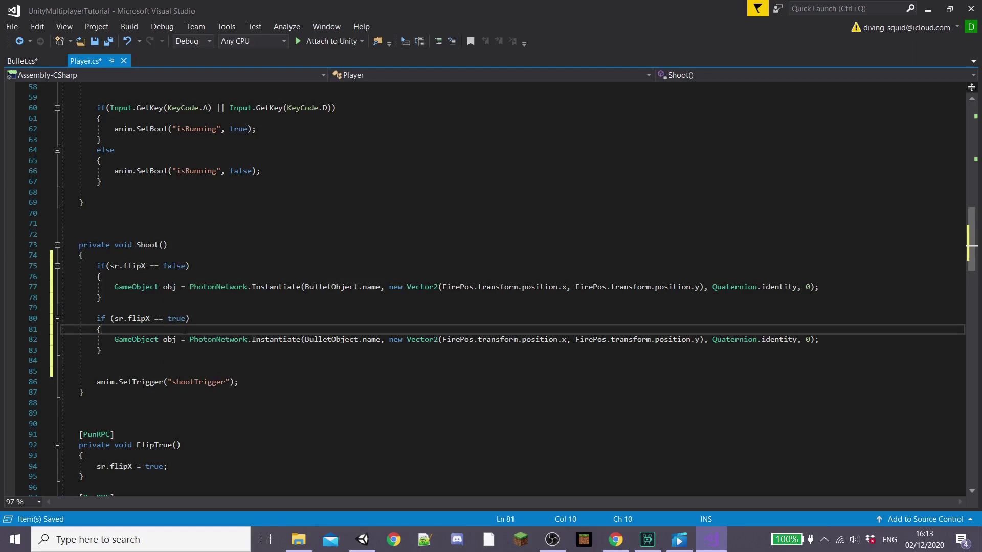
{"action": "left_click", "coordinate": [853, 340]}
{"action": "key", "text": "Return"}
{"action": "type", "text": "obj."}
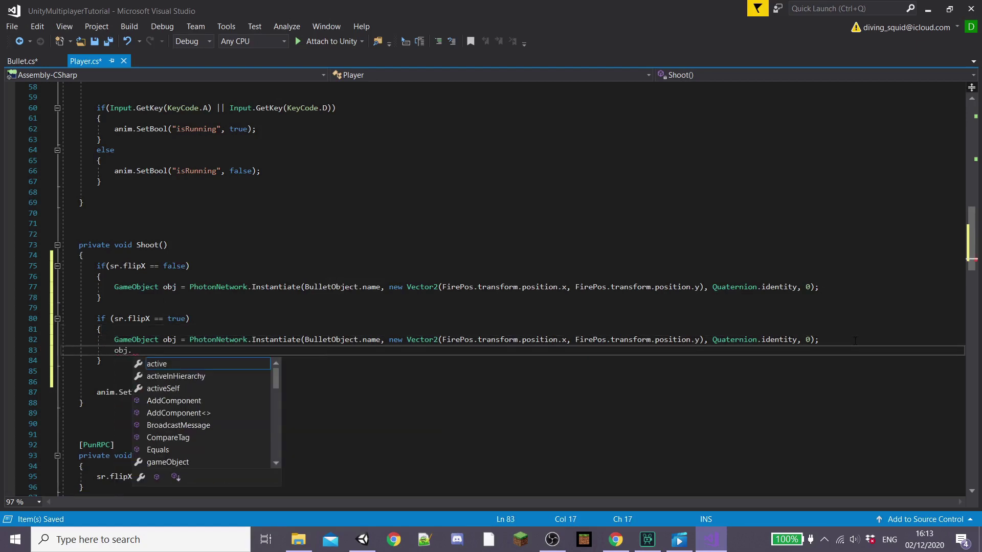
{"action": "type", "text": "GetComponent"}
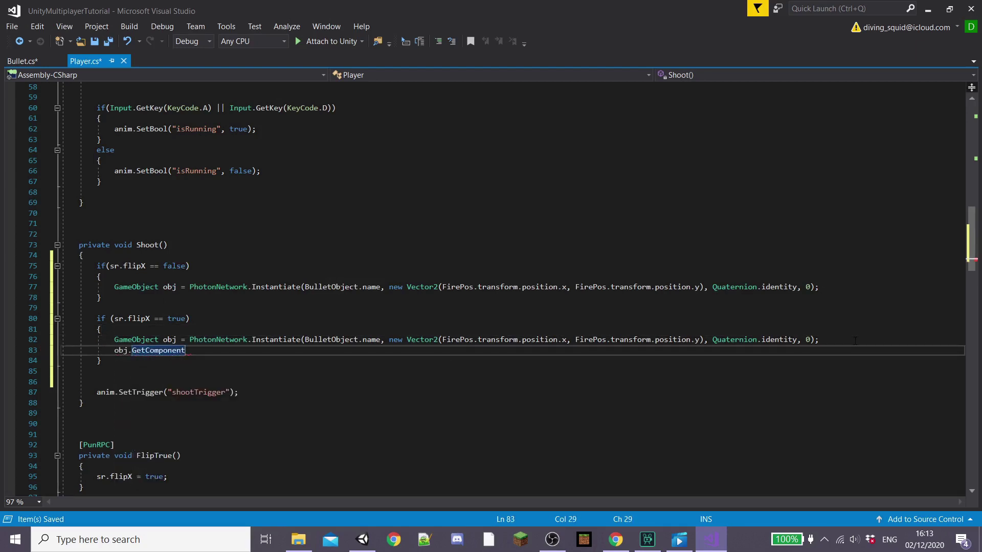
{"action": "type", "text": "<PhotonView>"}
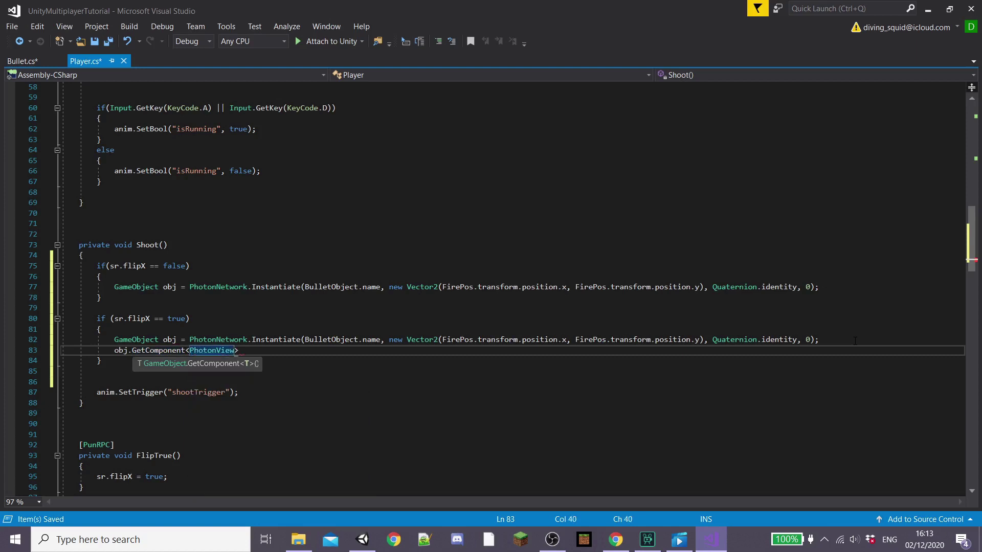
{"action": "type", "text": "().RPC(\"C"}
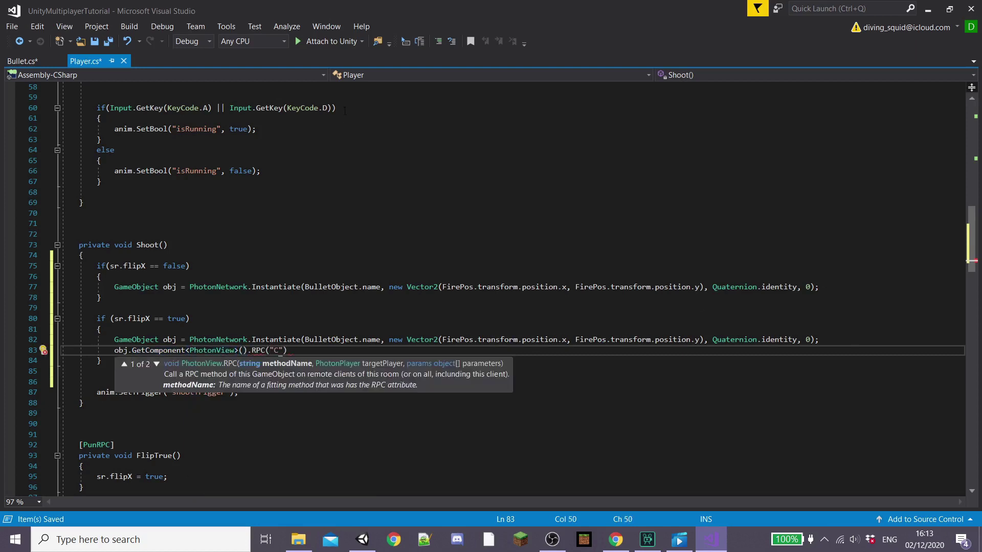
Check Bullet.cs RPC names, finish the "ChangeDir_left" call with PhotonTargets.AllBuffered, and remove the blank line.
{"action": "left_click", "coordinate": [22, 61]}
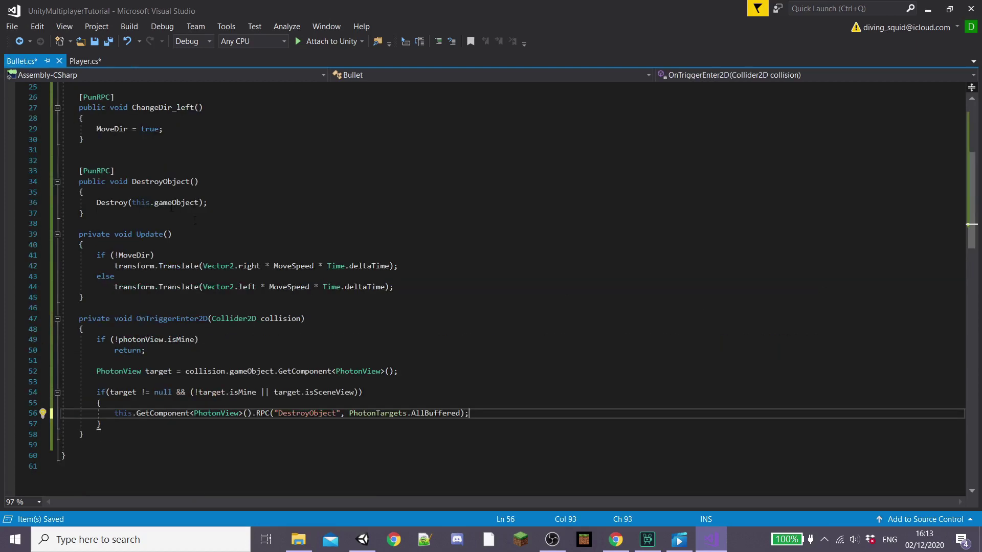
{"action": "scroll", "coordinate": [165, 234], "scroll_direction": "up", "scroll_amount": 5}
{"action": "left_click", "coordinate": [85, 60]}
{"action": "type", "text": "ChangeDir_left\""}
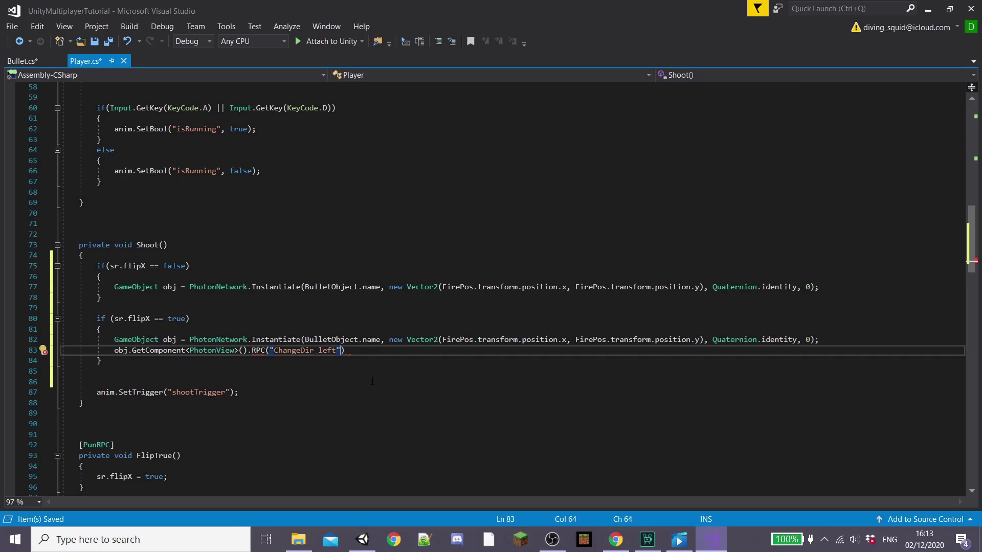
{"action": "type", "text": ",PhotonTargets.All"}
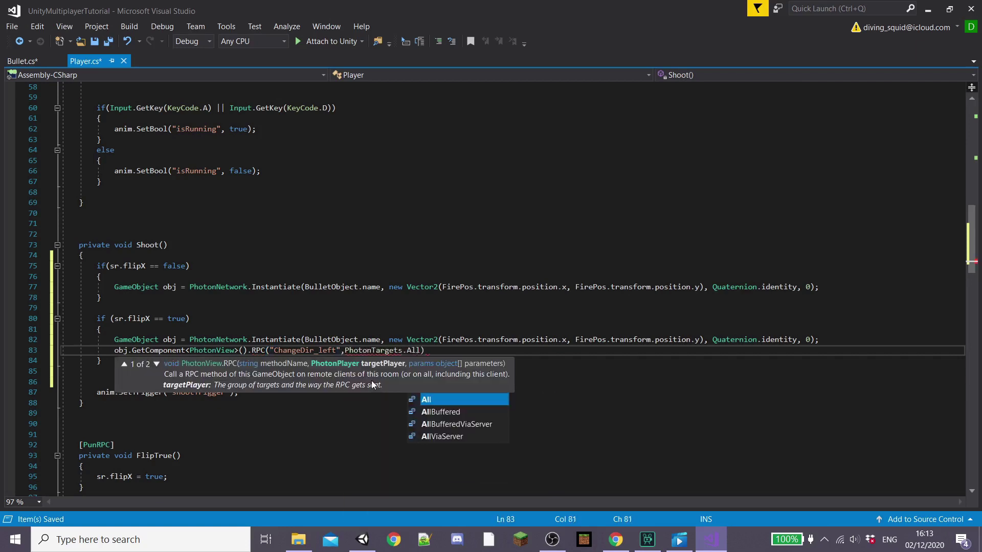
{"action": "type", "text": "Buffered"}
{"action": "key", "text": "Tab"}
{"action": "key", "text": "End"}
{"action": "type", "text": ";"}
{"action": "left_click", "coordinate": [126, 382]}
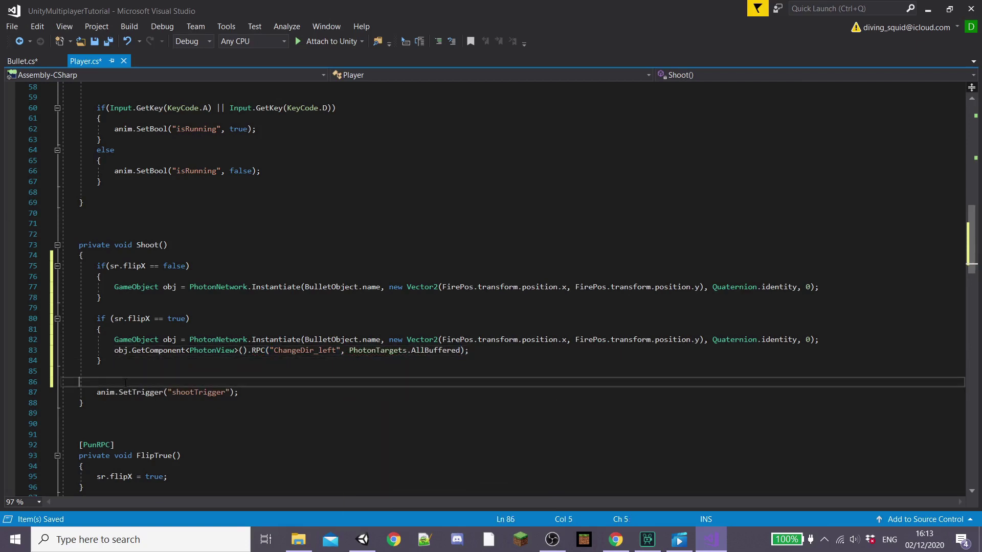
{"action": "key", "text": "BackSpace"}
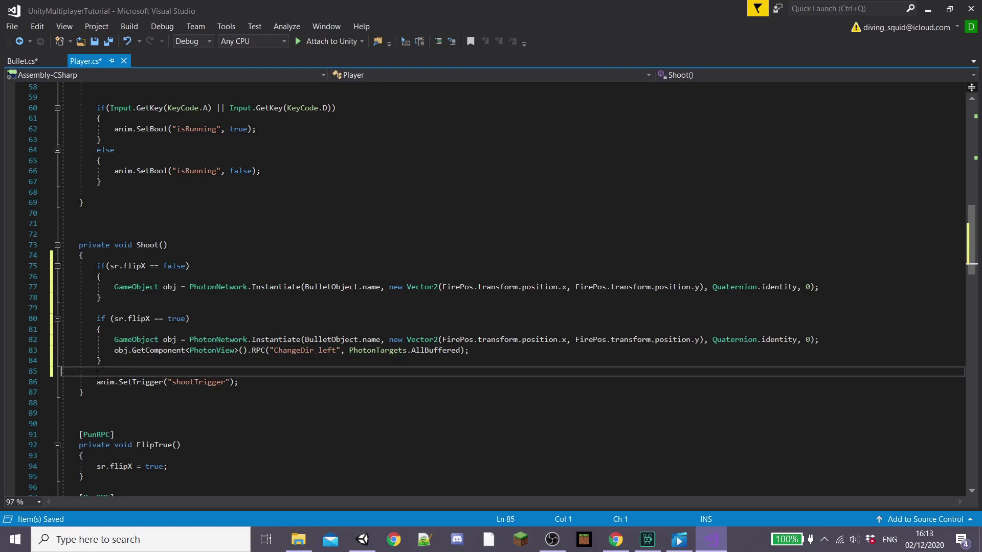
{"action": "scroll", "coordinate": [491, 291], "scroll_direction": "up", "scroll_amount": 5}
{"action": "scroll", "coordinate": [491, 292], "scroll_direction": "up", "scroll_amount": 3}
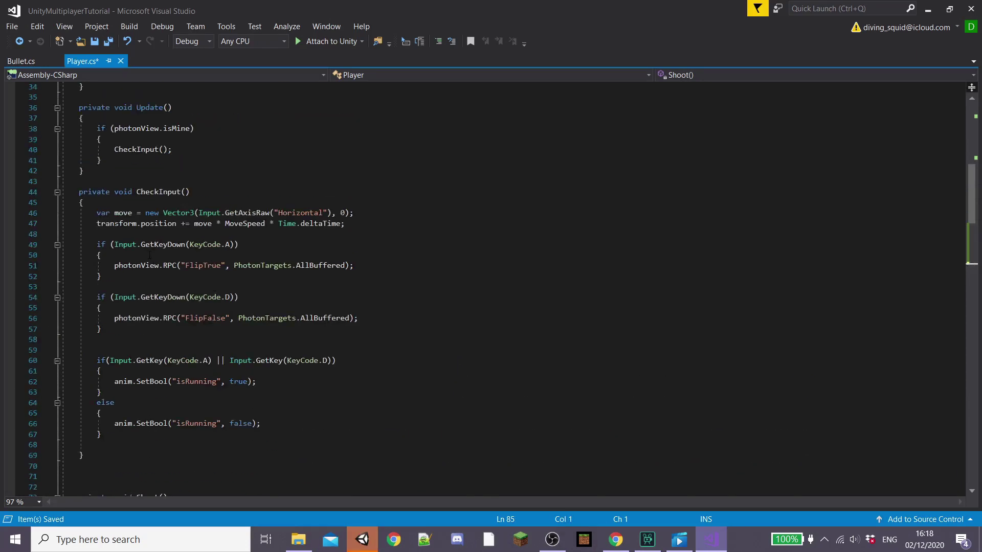
Add if (Input.GetKey(KeyCode.Mouse1)) { Shoot(); } below CheckInput's movement lines.
{"action": "left_click", "coordinate": [120, 233]}
{"action": "key", "text": "Return"}
{"action": "key", "text": "Return"}
{"action": "key", "text": "Return"}
{"action": "key", "text": "Up"}
{"action": "key", "text": "Up"}
{"action": "type", "text": "Input.GetKey"}
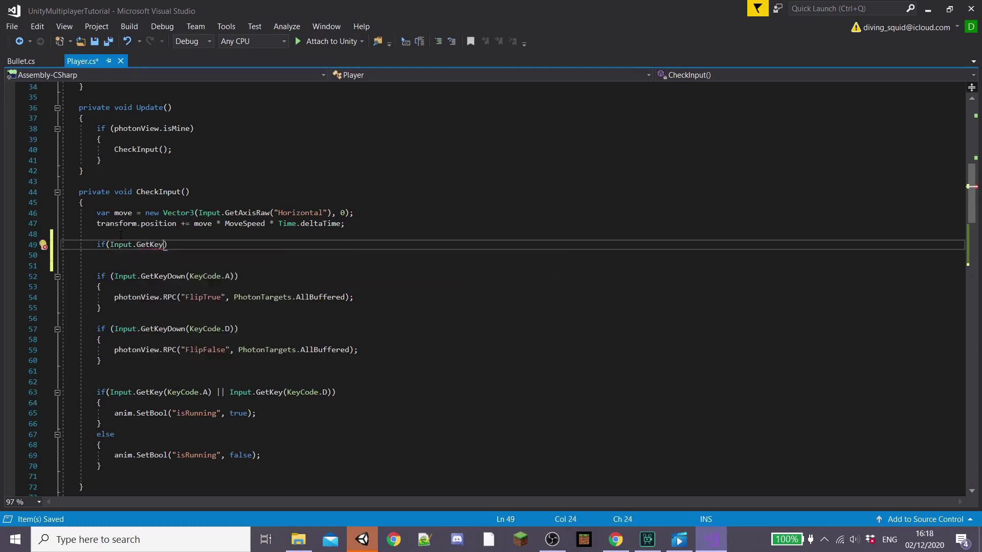
{"action": "type", "text": "(KeyCode.Mo"}
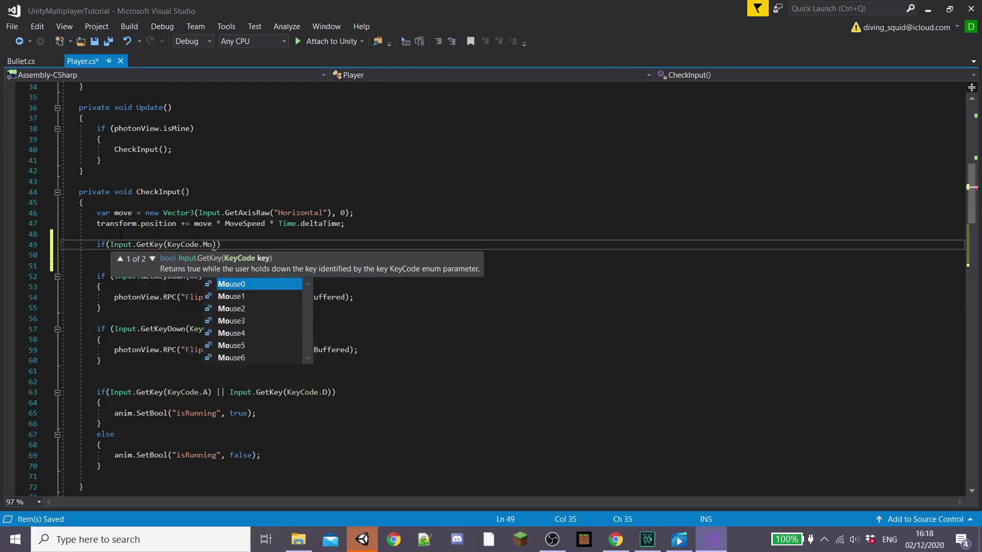
{"action": "type", "text": "use1"}
{"action": "key", "text": "End"}
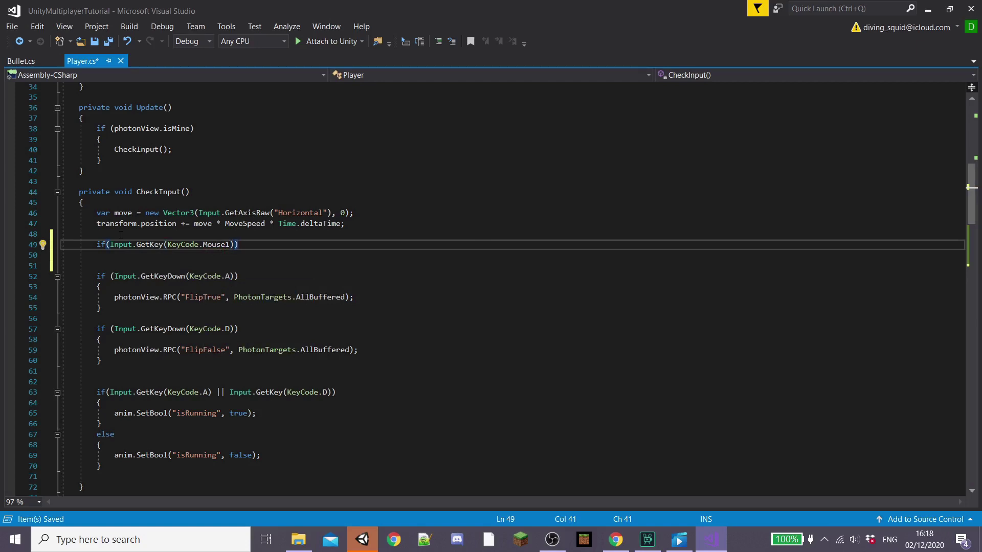
{"action": "type", "text": "{"}
{"action": "key", "text": "Return"}
{"action": "type", "text": "Shoot()"}
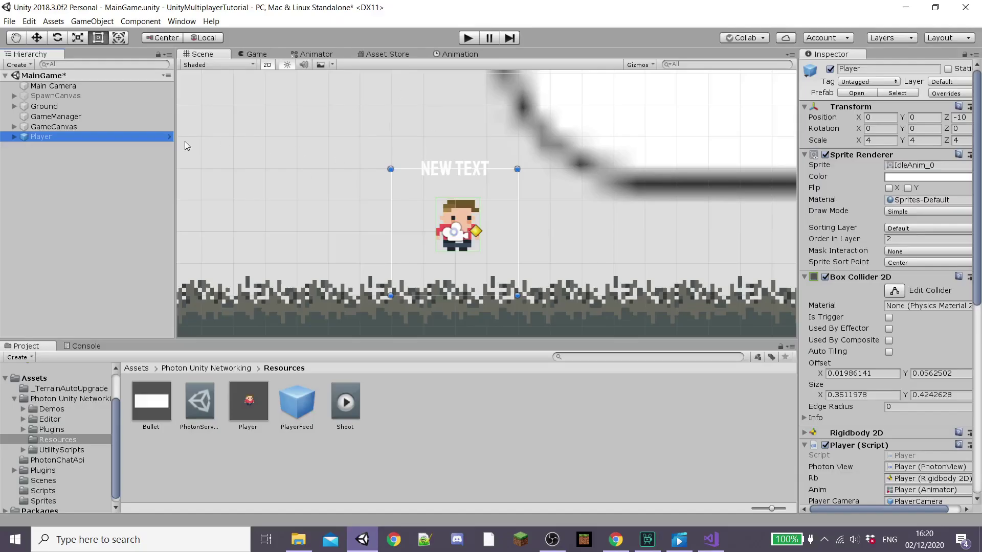
Assign the Bullet prefab to Bullet Object and FirePos to Fire Pos, then apply the Player overrides.
{"action": "left_click", "coordinate": [14, 137]}
{"action": "scroll", "coordinate": [907, 370], "scroll_direction": "down", "scroll_amount": 5}
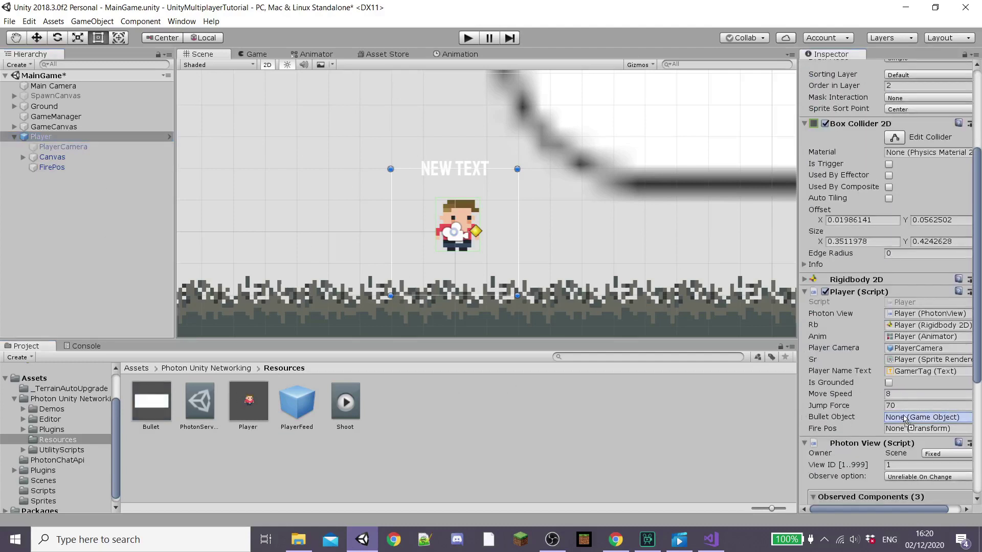
{"action": "left_click_drag", "start_coordinate": [905, 421], "coordinate": [905, 420]}
{"action": "left_click_drag", "start_coordinate": [52, 167], "coordinate": [909, 429]}
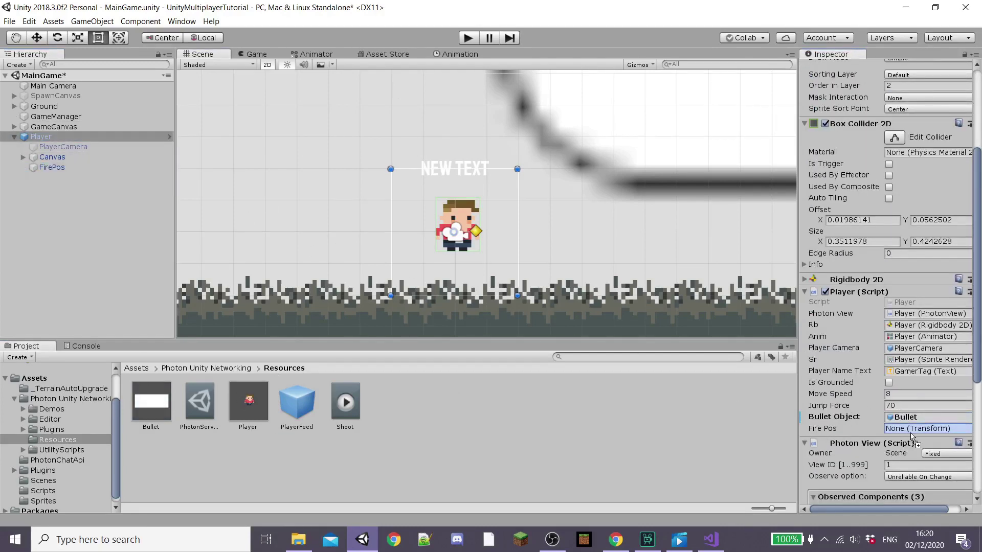
{"action": "left_click", "coordinate": [946, 93]}
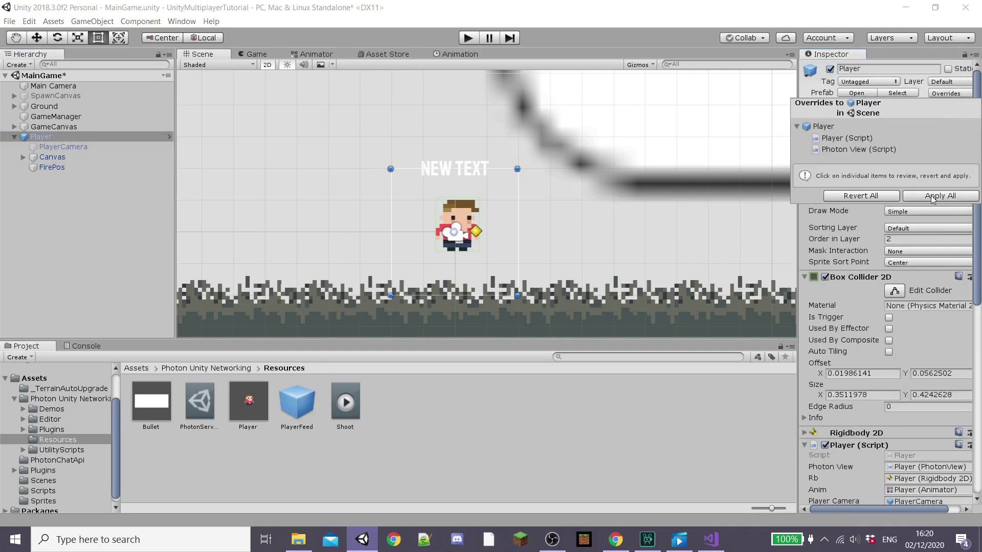
In the Bullet prefab, set Move Speed to 15 and adjust Destroy Time.
{"action": "double_click", "coordinate": [159, 405]}
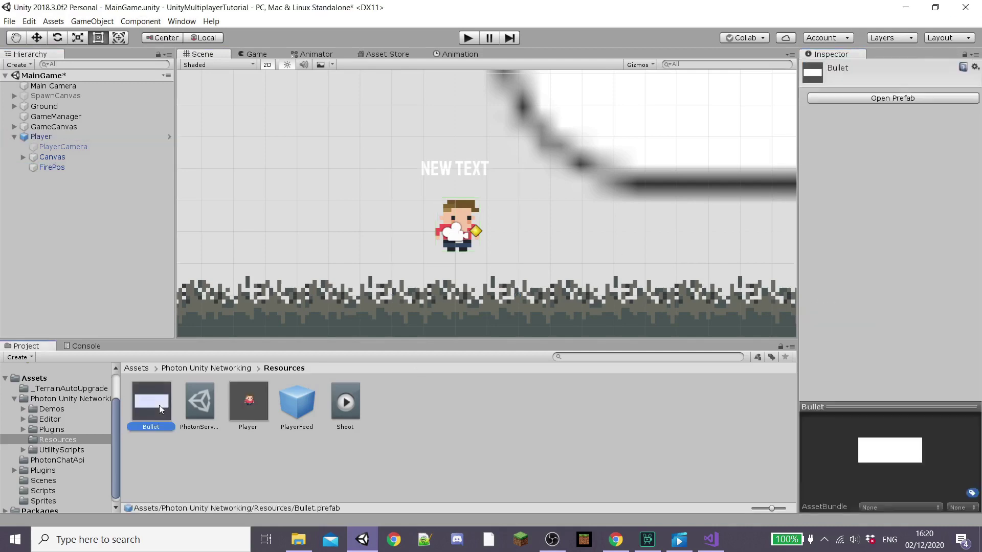
{"action": "scroll", "coordinate": [859, 380], "scroll_direction": "down", "scroll_amount": 1}
{"action": "left_click", "coordinate": [897, 432]}
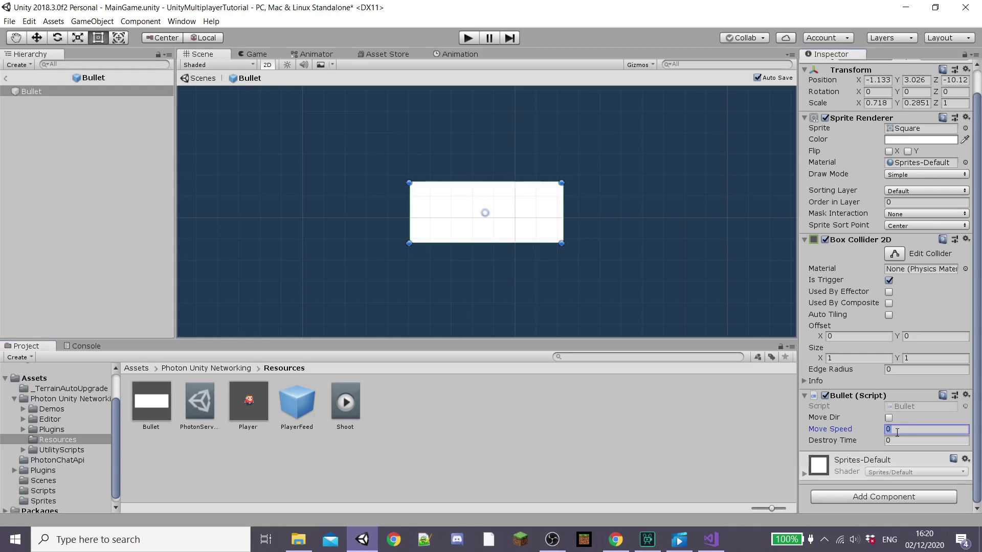
{"action": "left_click", "coordinate": [897, 441]}
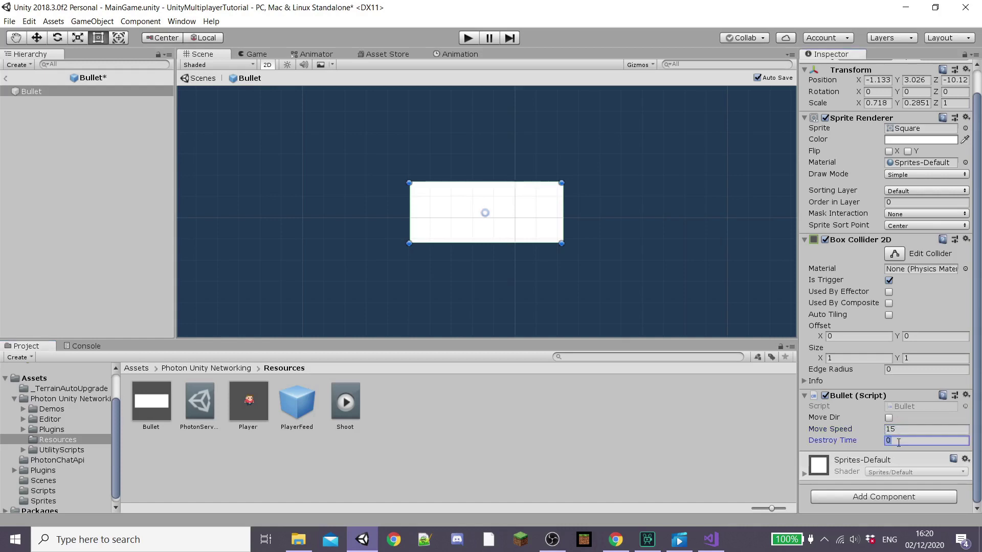
{"action": "type", "text": "2"}
{"action": "key", "text": "Return"}
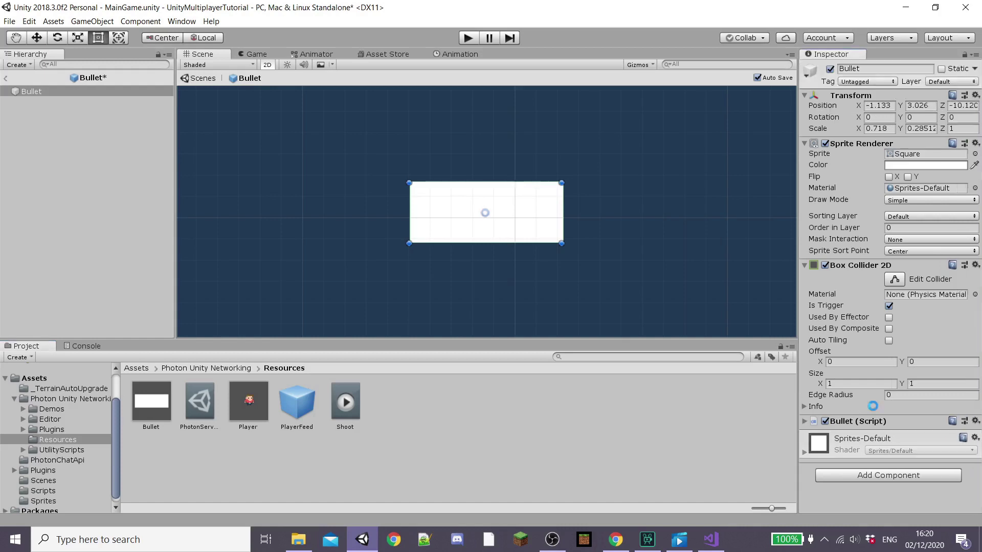
Add a Photon View observing the Bullet script, then return to the MainGame scene.
{"action": "left_click", "coordinate": [870, 477]}
{"action": "type", "text": "Photo"}
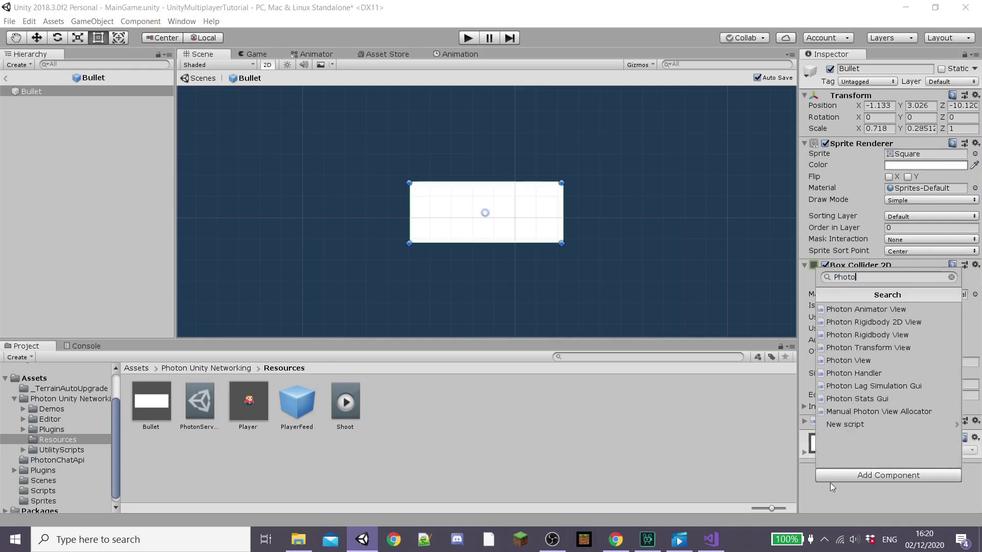
{"action": "left_click", "coordinate": [914, 361]}
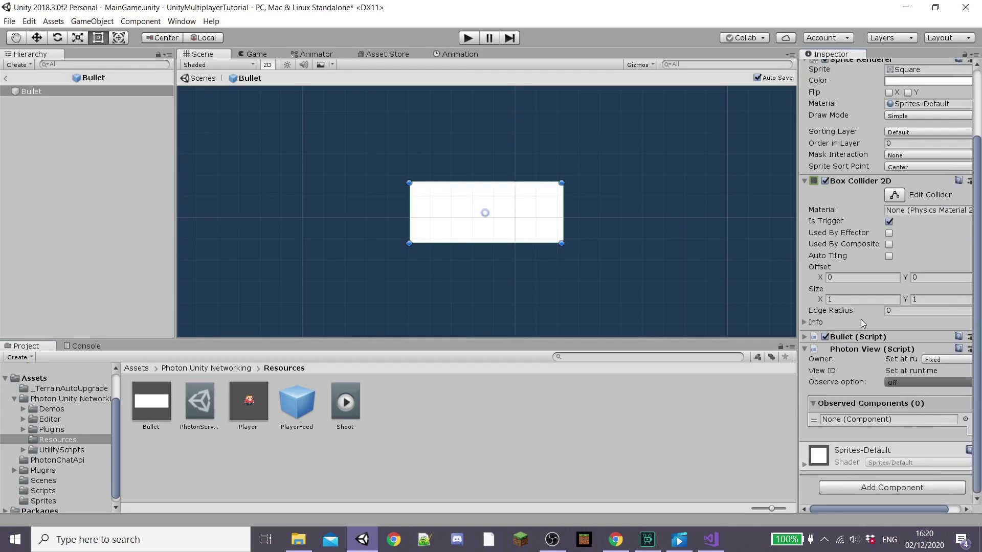
{"action": "left_click_drag", "start_coordinate": [858, 383], "coordinate": [885, 419]}
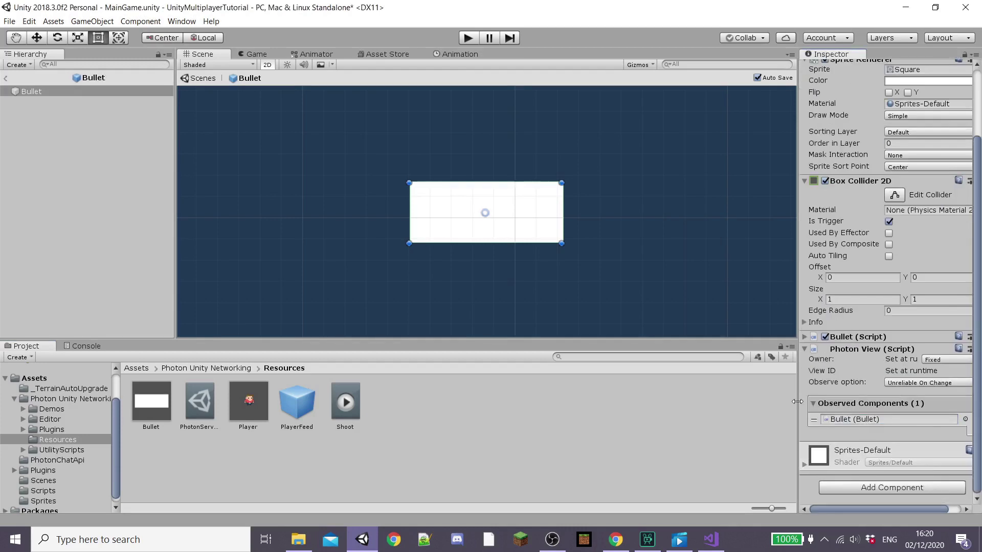
{"action": "left_click_drag", "start_coordinate": [798, 401], "coordinate": [765, 402]}
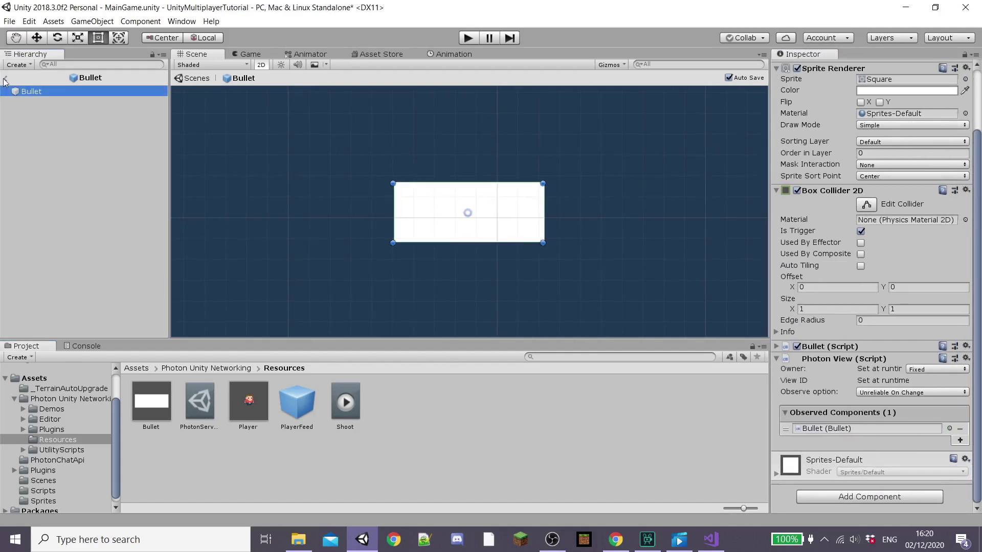
{"action": "left_click", "coordinate": [5, 80]}
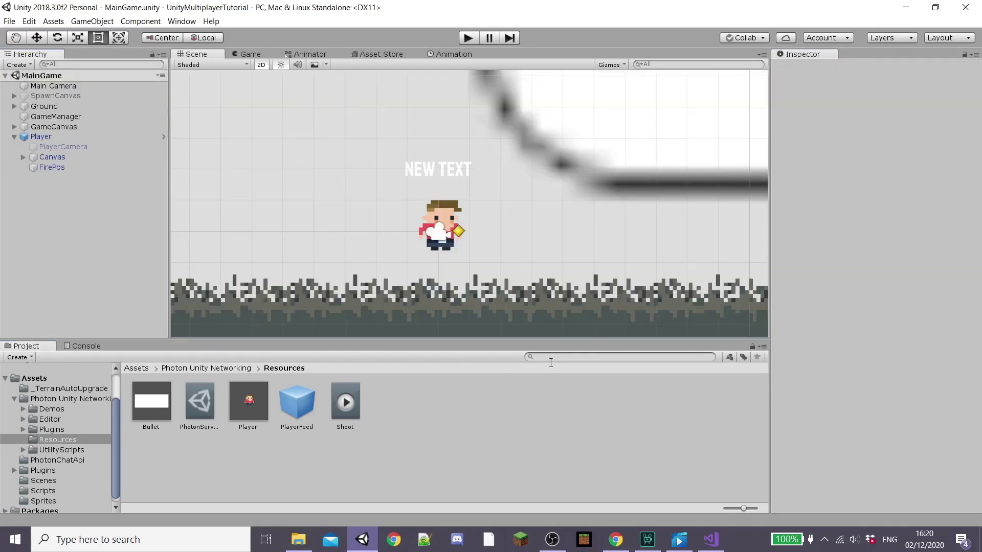
Turn off Loop Time on Shoot.anim and create Shoot→Idle and Shoot→Run transitions.
{"action": "left_click", "coordinate": [346, 407]}
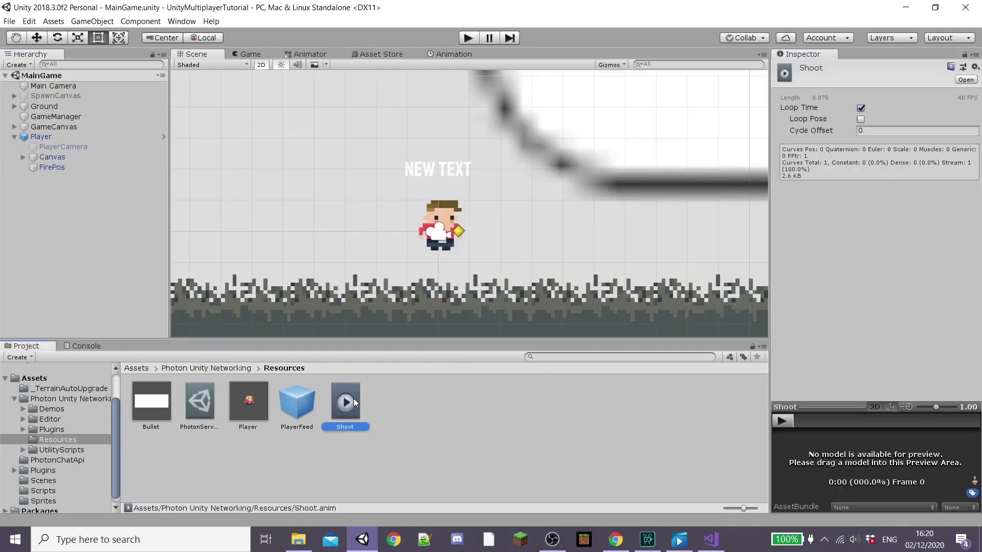
{"action": "left_click", "coordinate": [861, 107]}
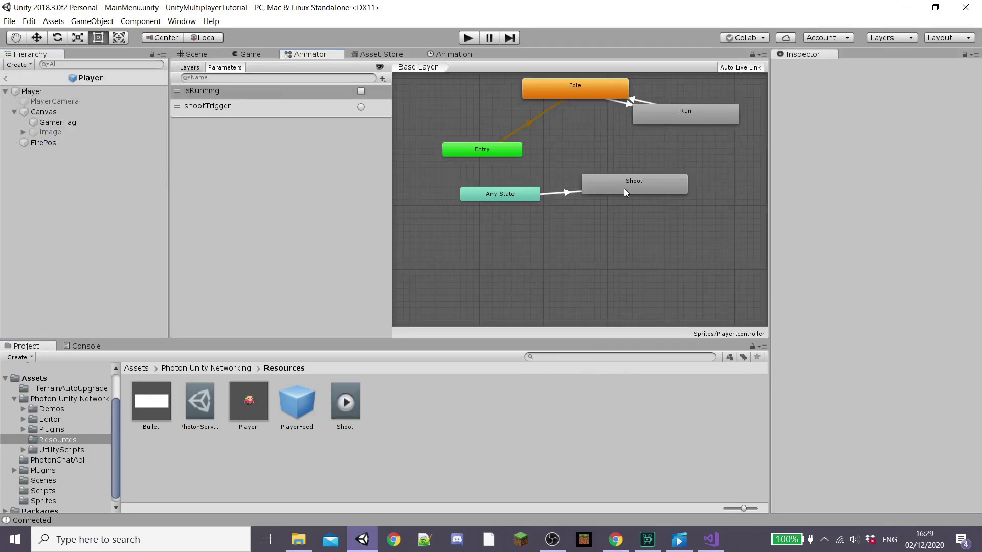
{"action": "left_click", "coordinate": [623, 188]}
{"action": "right_click", "coordinate": [624, 187]}
{"action": "left_click", "coordinate": [652, 193]}
{"action": "left_click", "coordinate": [577, 93]}
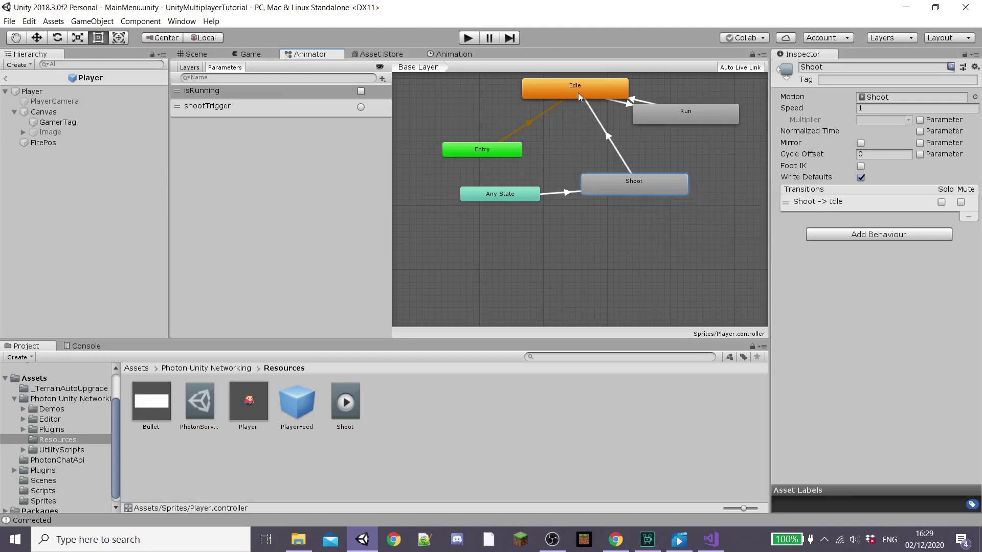
{"action": "right_click", "coordinate": [649, 183]}
{"action": "left_click", "coordinate": [676, 189]}
{"action": "left_click", "coordinate": [675, 114]}
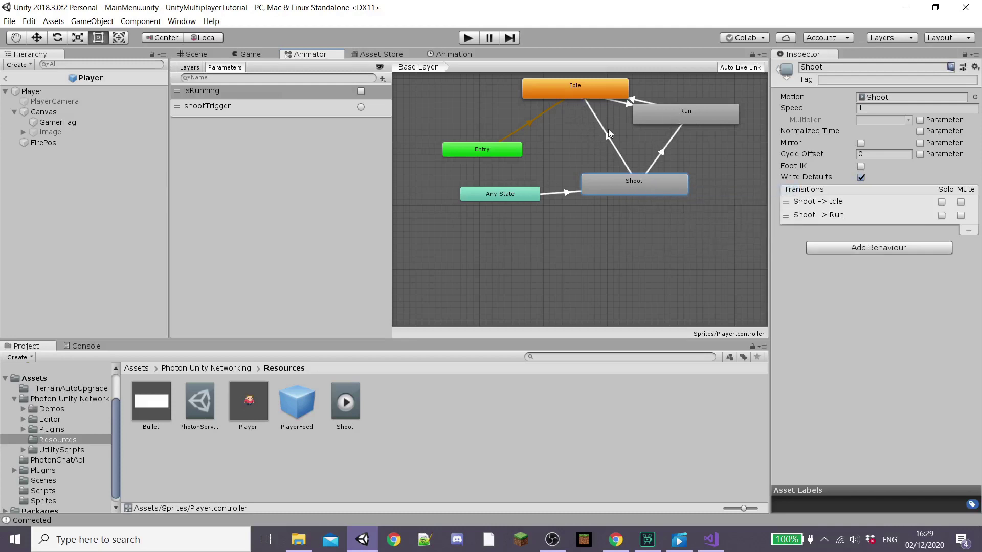
Give Shoot→Idle exit time 1, duration 0, and an isRunning false condition.
{"action": "left_click", "coordinate": [609, 136]}
{"action": "type", "text": "1"}
{"action": "key", "text": "Return"}
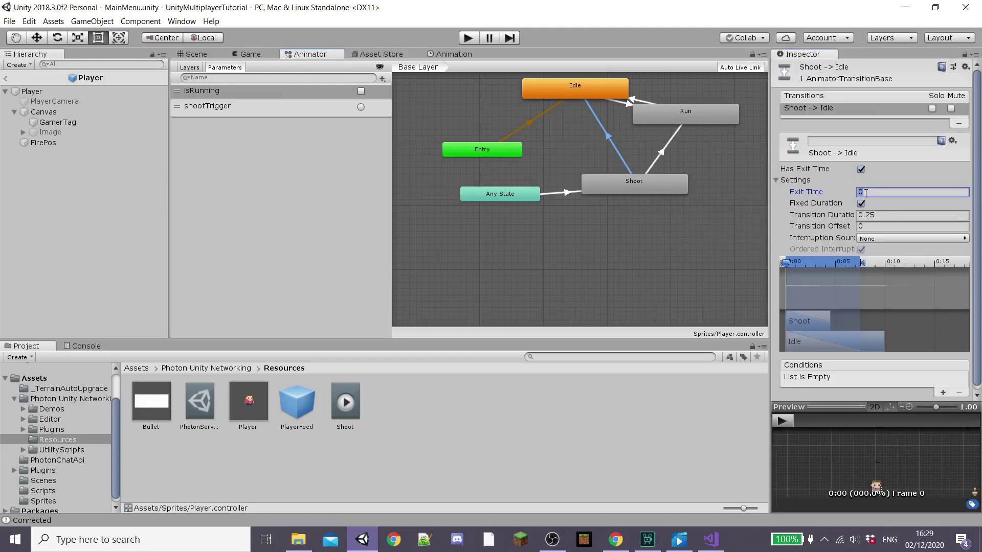
{"action": "left_click", "coordinate": [874, 214]}
{"action": "type", "text": "0"}
{"action": "type", "text": "1"}
{"action": "left_click", "coordinate": [942, 391]}
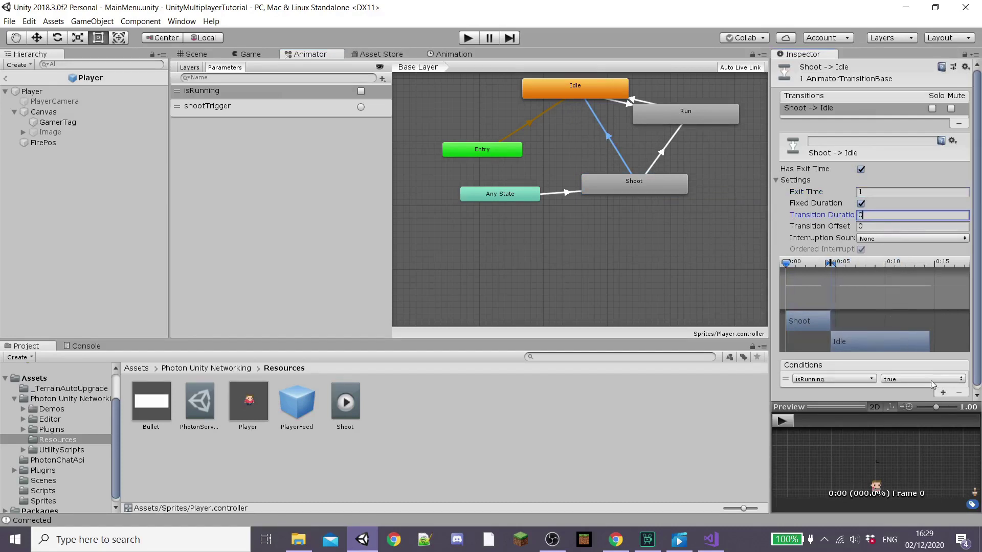
{"action": "left_click", "coordinate": [916, 404]}
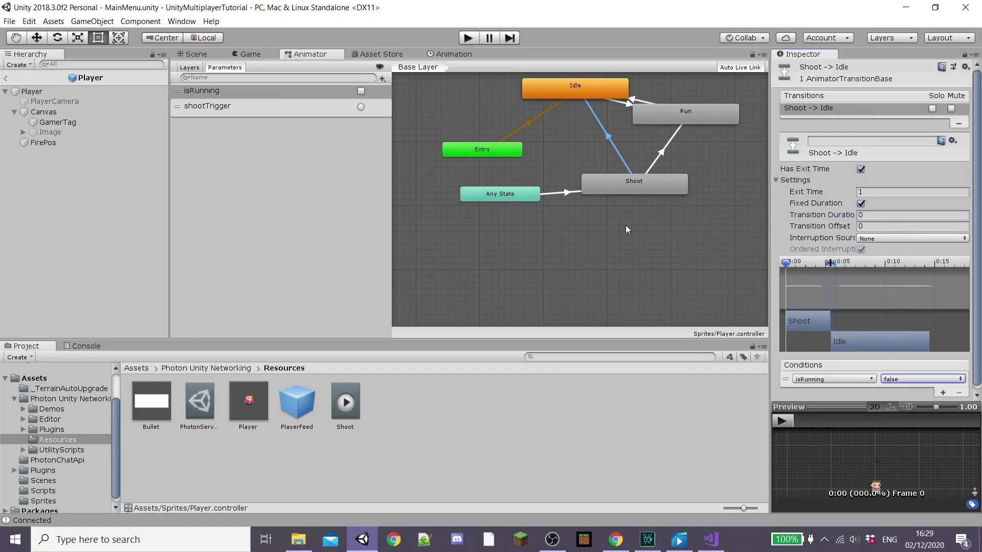
Give Shoot→Run exit time 1, duration 0, and an isRunning true condition, then play.
{"action": "left_click", "coordinate": [665, 152]}
{"action": "left_click", "coordinate": [875, 191]}
{"action": "type", "text": "1"}
{"action": "left_click", "coordinate": [875, 216]}
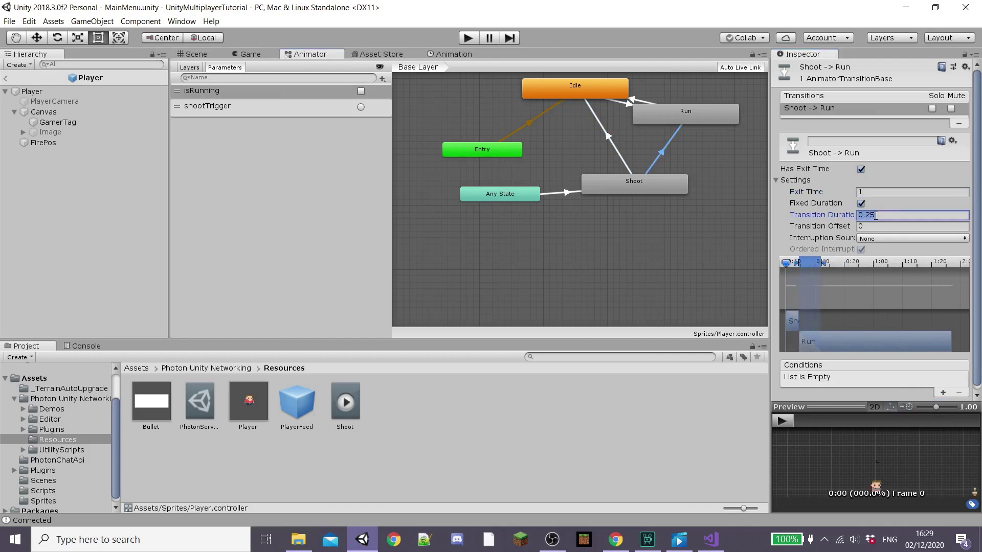
{"action": "type", "text": "0"}
{"action": "left_click", "coordinate": [943, 393]}
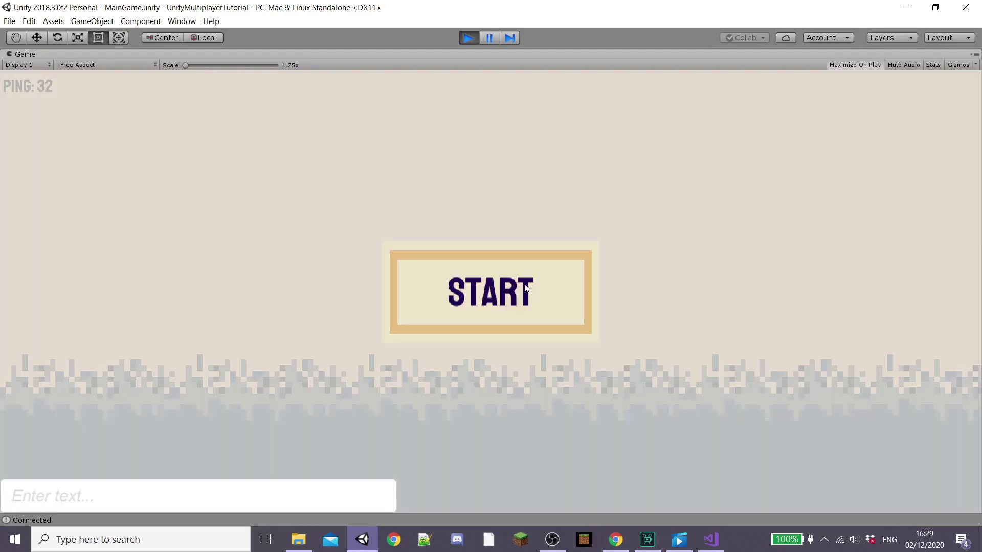
{"action": "left_click", "coordinate": [579, 295]}
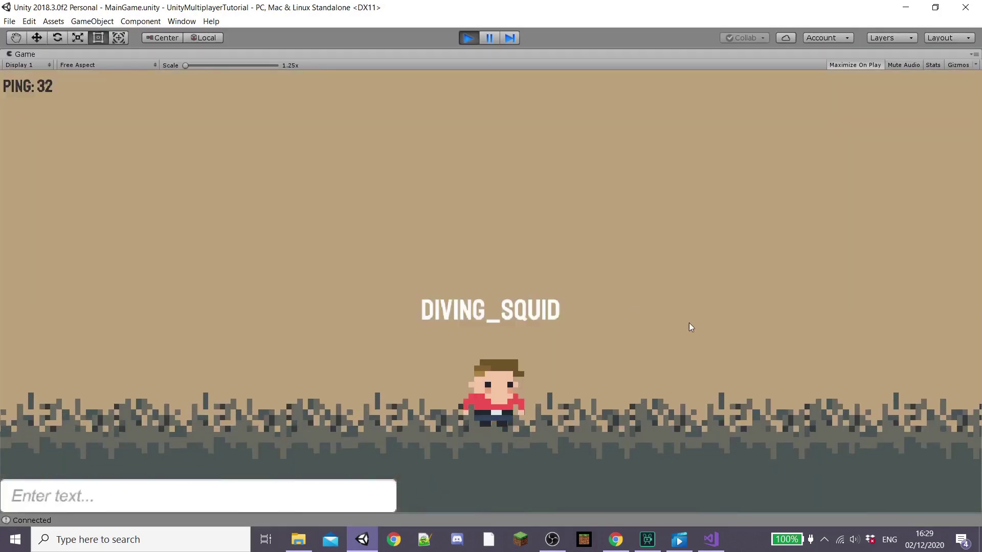
Test-run the player left and right while firing, then stop play mode.
{"action": "key", "text": "a"}
{"action": "key", "text": "d"}
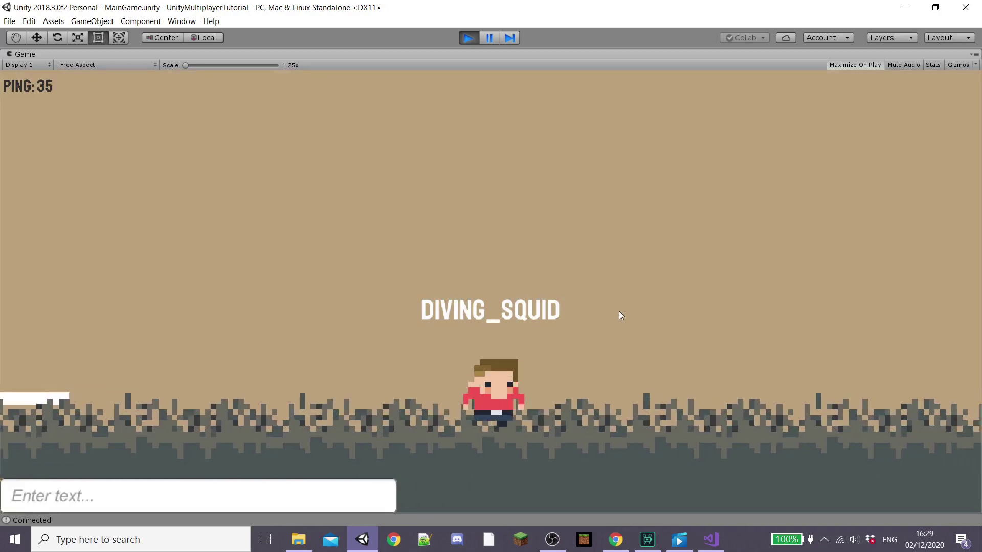
{"action": "key", "text": "a"}
{"action": "key", "text": "d"}
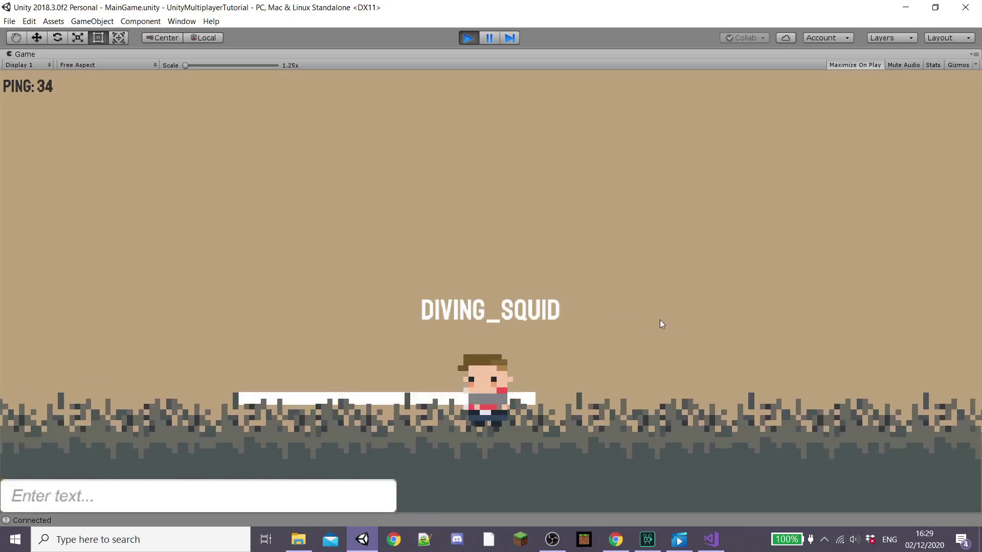
{"action": "key", "text": "a"}
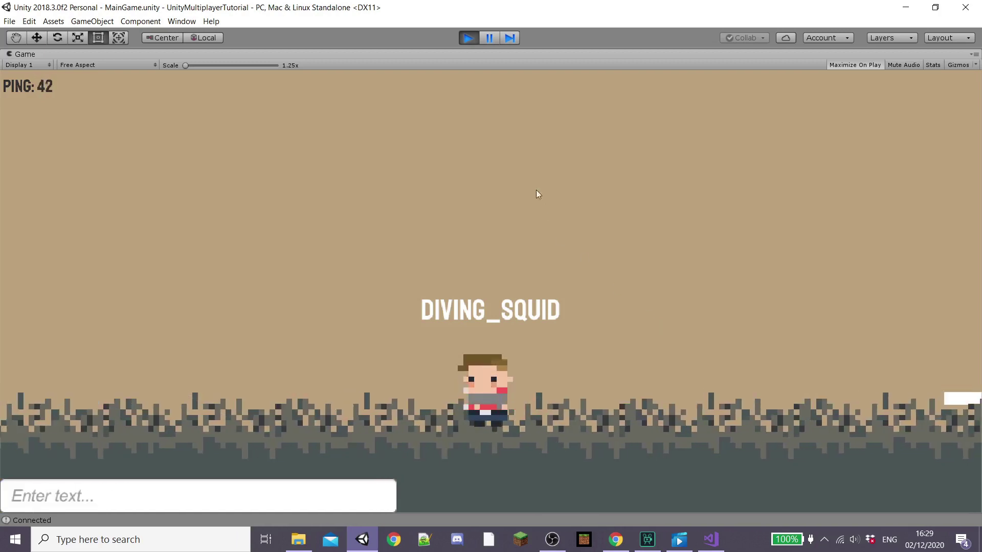
{"action": "left_click", "coordinate": [467, 38]}
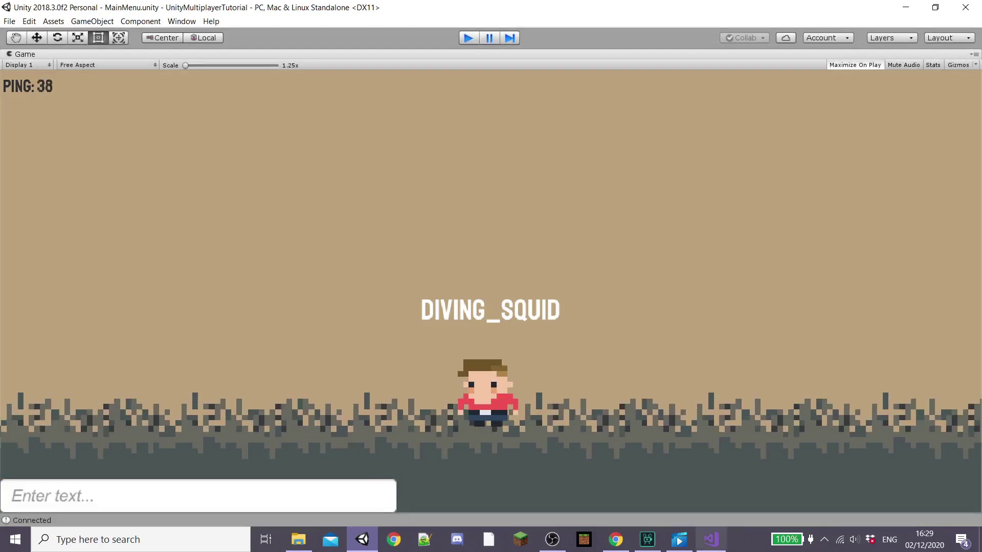
Change Input.GetKey to Input.GetKeyDown in Player.cs and fire a single bullet in play.
{"action": "left_click", "coordinate": [710, 540]}
{"action": "left_click", "coordinate": [168, 245]}
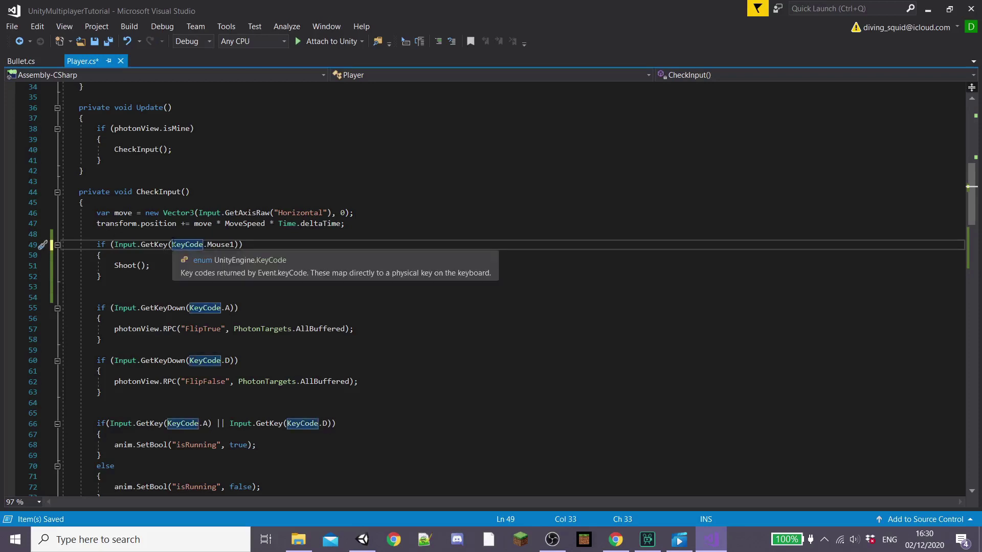
{"action": "type", "text": "Down"}
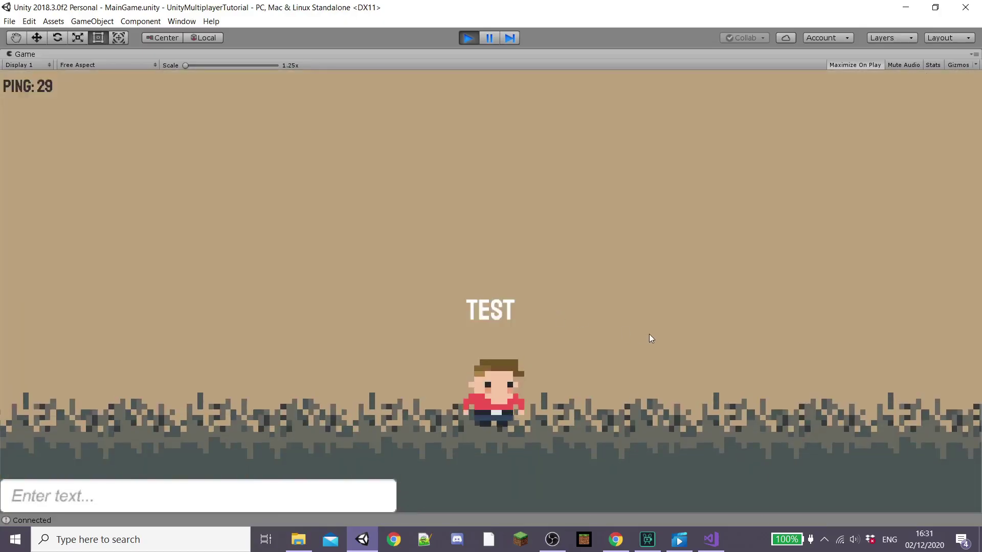
{"action": "right_click", "coordinate": [649, 333]}
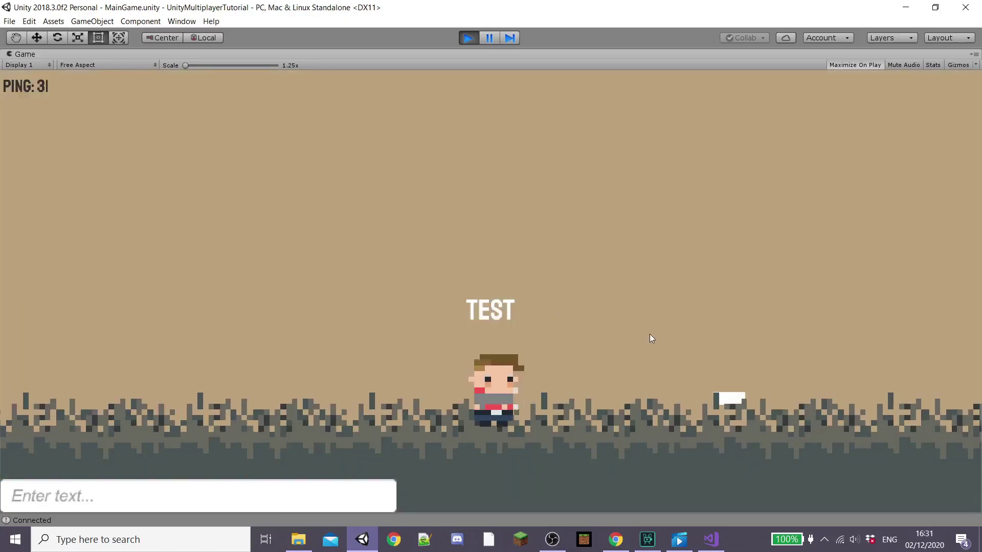
Fire single bullets left and right while walking the player with A and D.
{"action": "key", "text": "space"}
{"action": "key", "text": "space"}
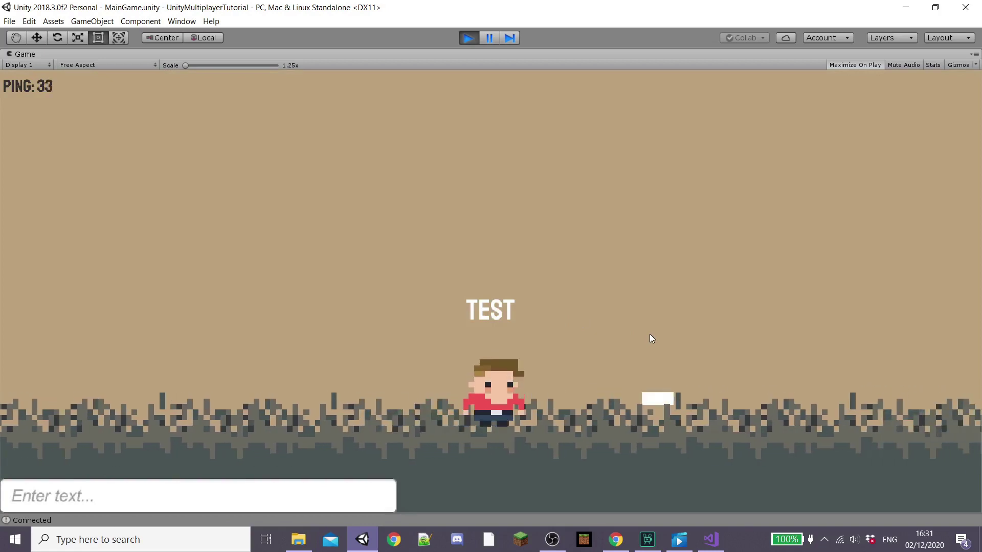
{"action": "key", "text": "space"}
{"action": "key", "text": "space"}
{"action": "key", "text": "a"}
{"action": "key", "text": "space"}
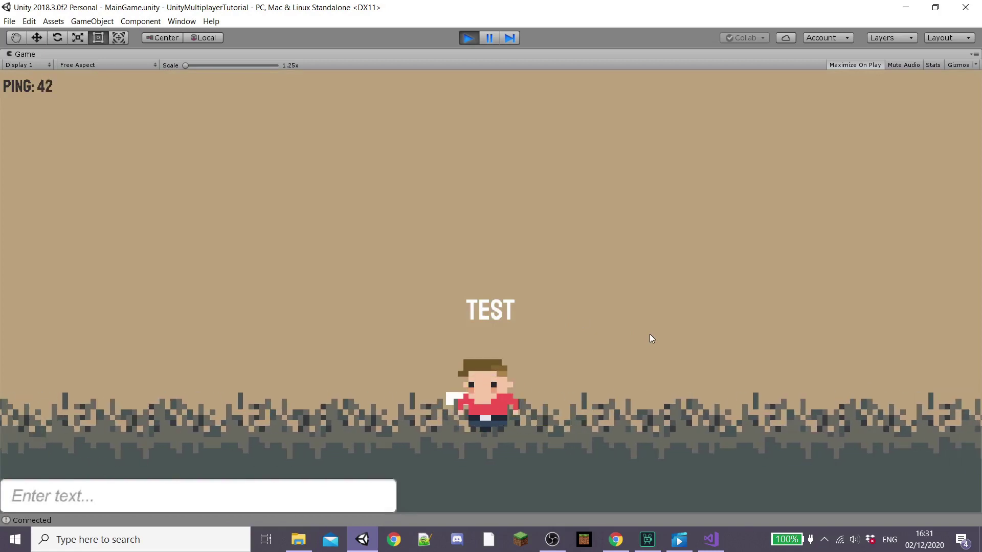
{"action": "key", "text": "space"}
{"action": "key", "text": "space"}
{"action": "key", "text": "d"}
{"action": "key", "text": "space"}
{"action": "key", "text": "space"}
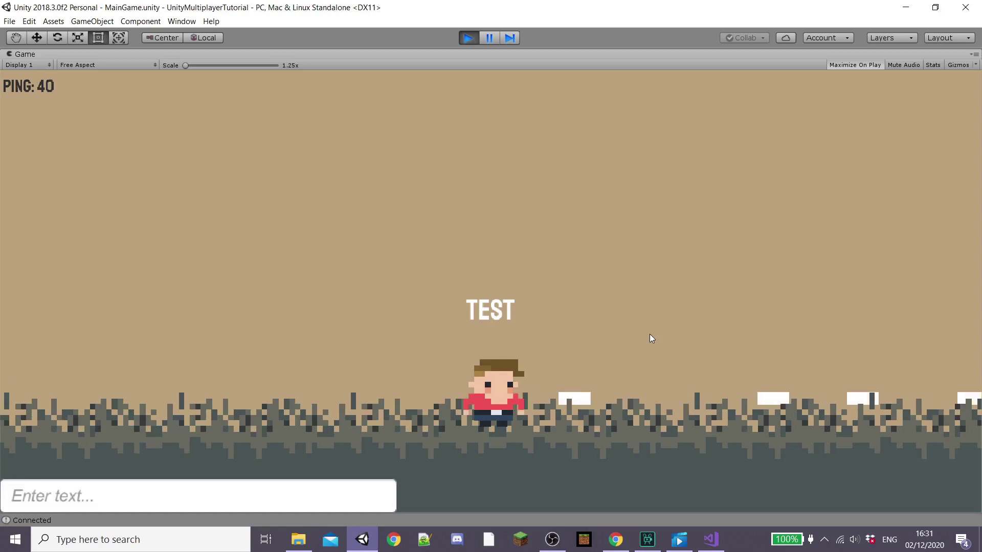
{"action": "key", "text": "a"}
{"action": "key", "text": "space"}
{"action": "key", "text": "d"}
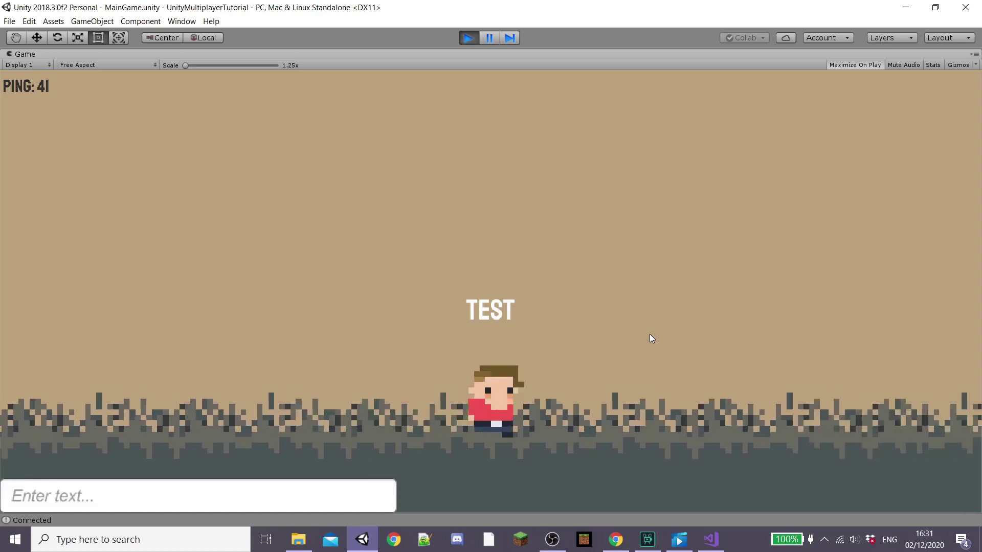
{"action": "key", "text": "space"}
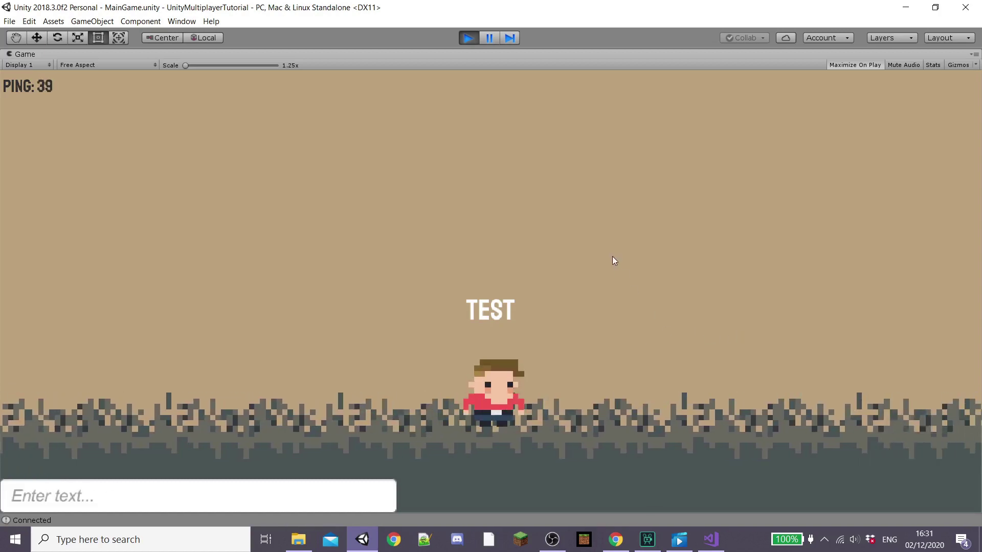
{"action": "key", "text": "space"}
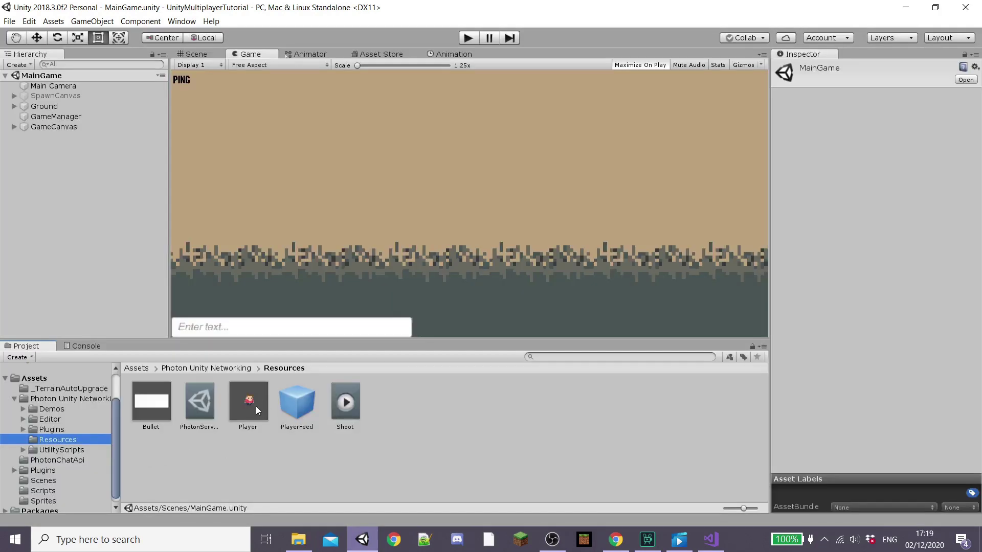
Open the Player prefab in the Scene view and select its Canvas.
{"action": "double_click", "coordinate": [255, 406]}
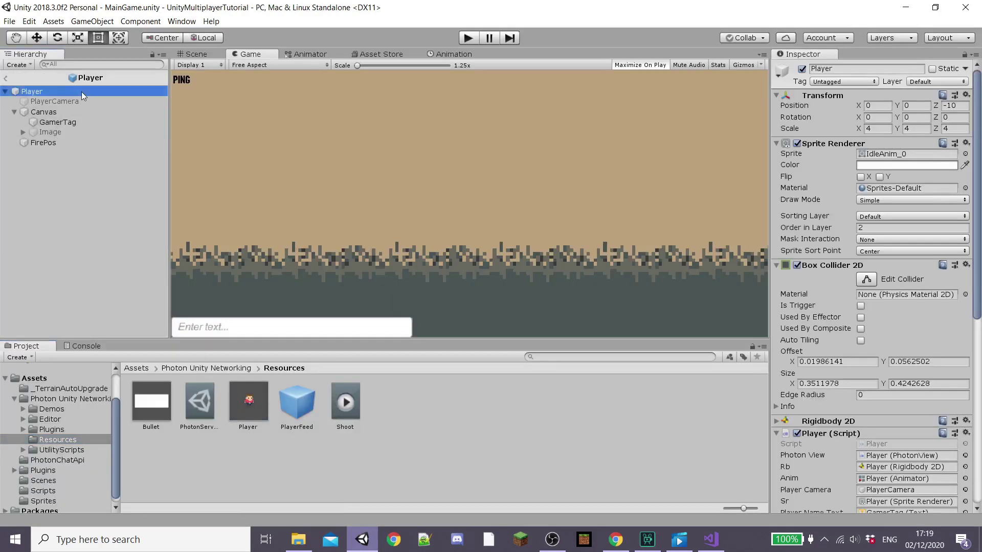
{"action": "left_click", "coordinate": [196, 54]}
{"action": "left_click", "coordinate": [71, 110]}
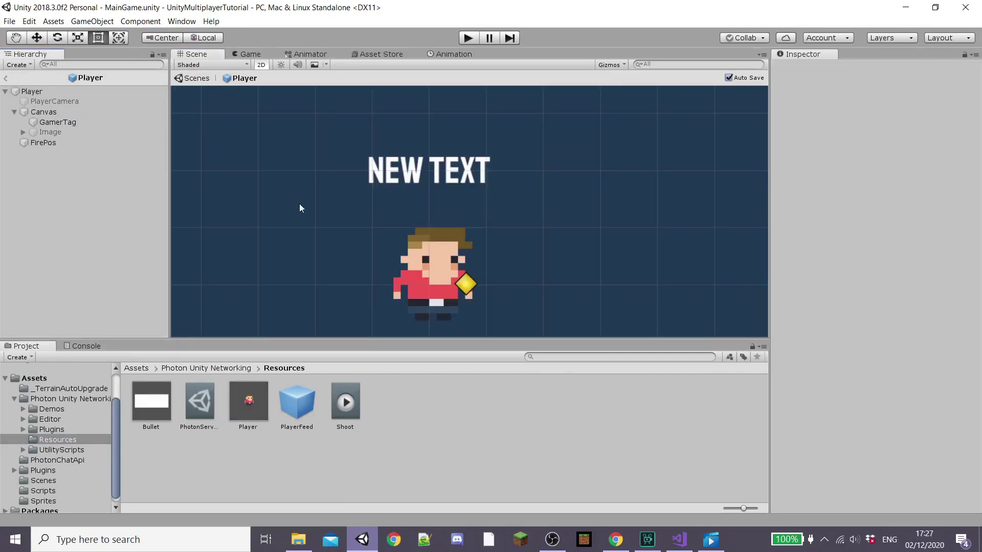
{"action": "left_click_drag", "start_coordinate": [389, 206], "coordinate": [547, 216]}
{"action": "left_click", "coordinate": [47, 112]}
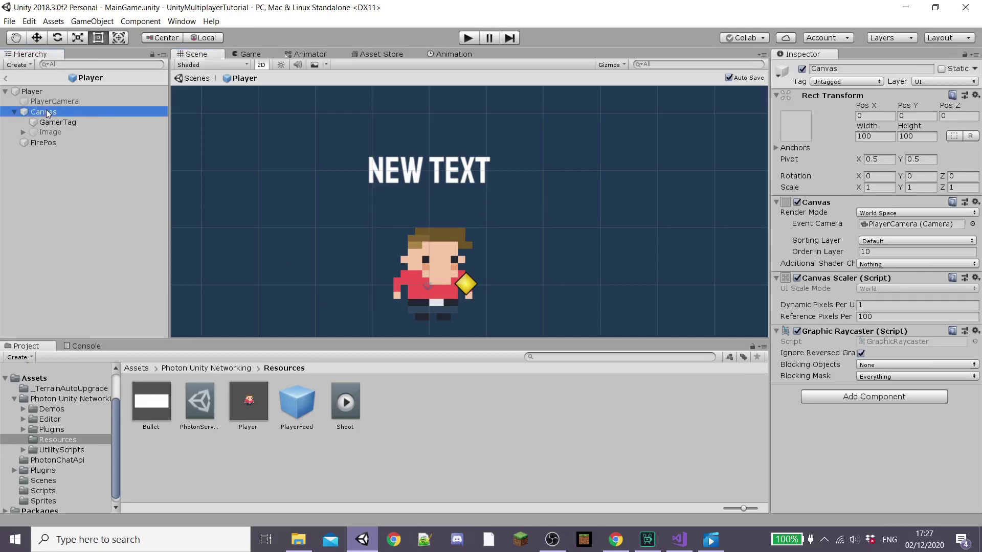
Duplicate the speech-bubble Image, remove the copy's Text, enable it and lower it.
{"action": "left_click", "coordinate": [59, 131]}
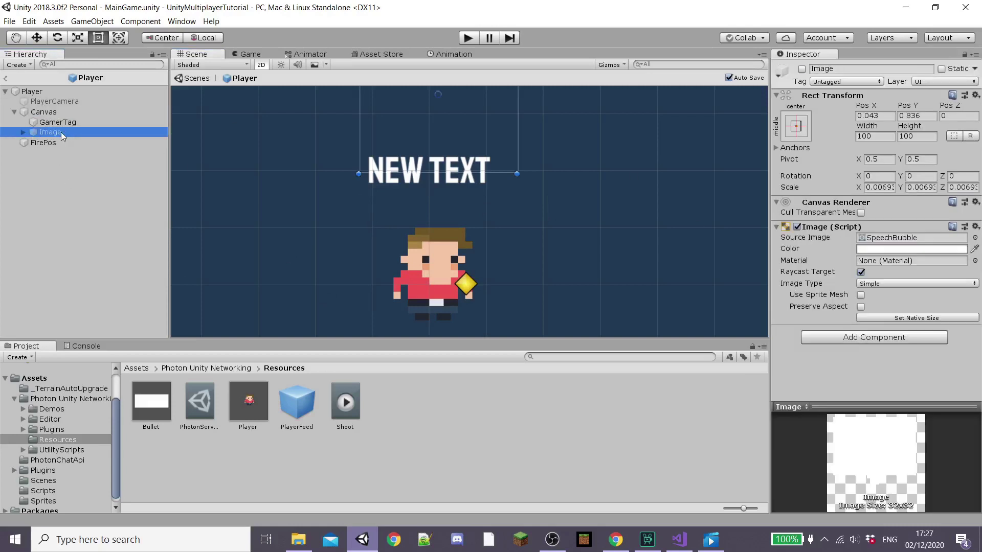
{"action": "key", "text": "ctrl+d"}
{"action": "left_click", "coordinate": [23, 142]}
{"action": "left_click", "coordinate": [42, 151]}
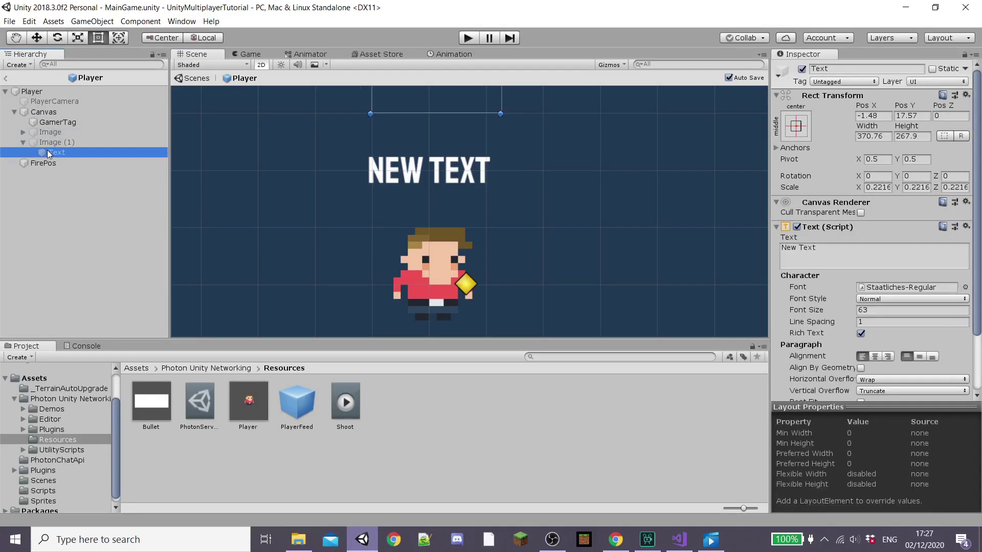
{"action": "key", "text": "Delete"}
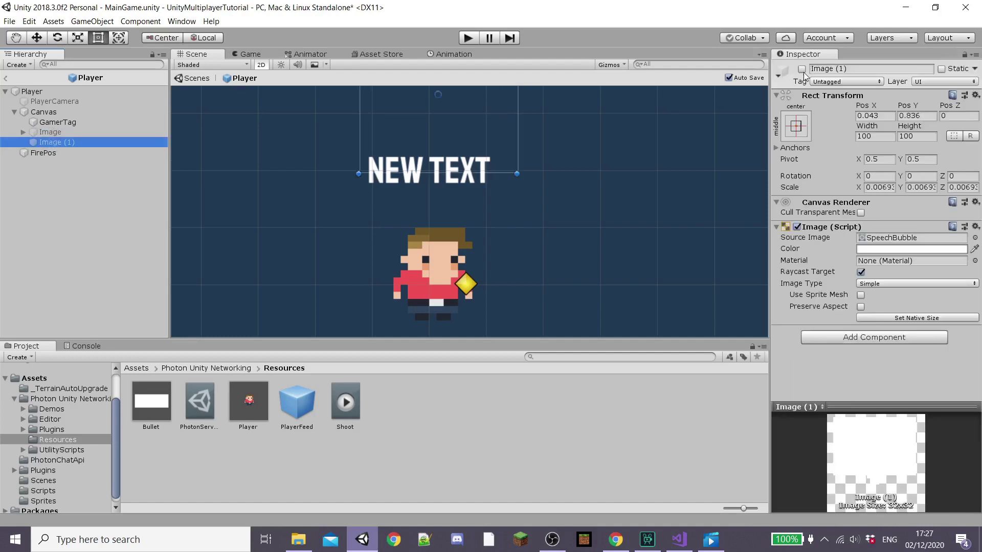
{"action": "left_click", "coordinate": [802, 69]}
{"action": "scroll", "coordinate": [564, 109], "scroll_direction": "down", "scroll_amount": 2}
{"action": "left_click_drag", "start_coordinate": [491, 104], "coordinate": [479, 261]}
Lower the bubble copy further and give it the Square sprite from Assets.
{"action": "middle_click_drag", "start_coordinate": [593, 310], "coordinate": [591, 226]}
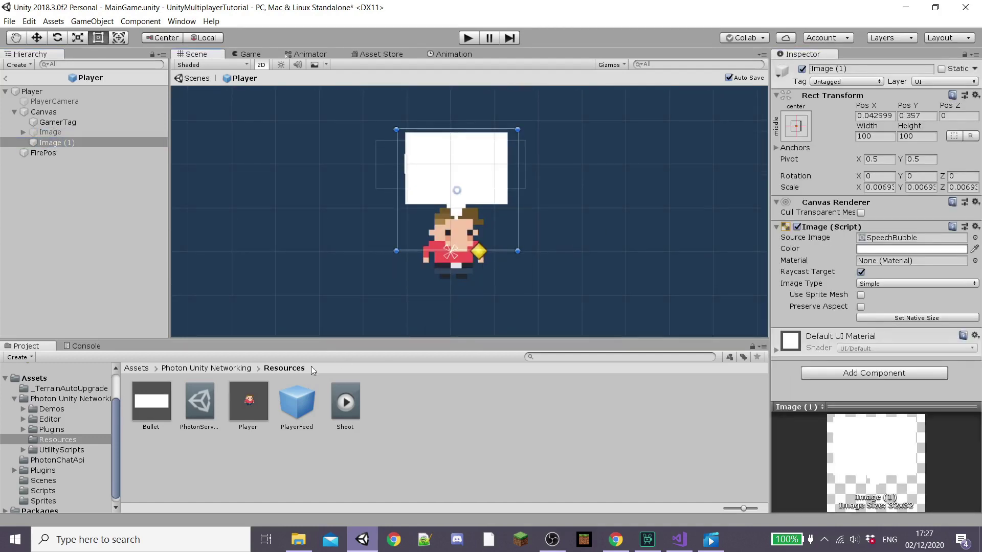
{"action": "left_click", "coordinate": [137, 370]}
{"action": "left_click_drag", "start_coordinate": [738, 399], "coordinate": [913, 238]}
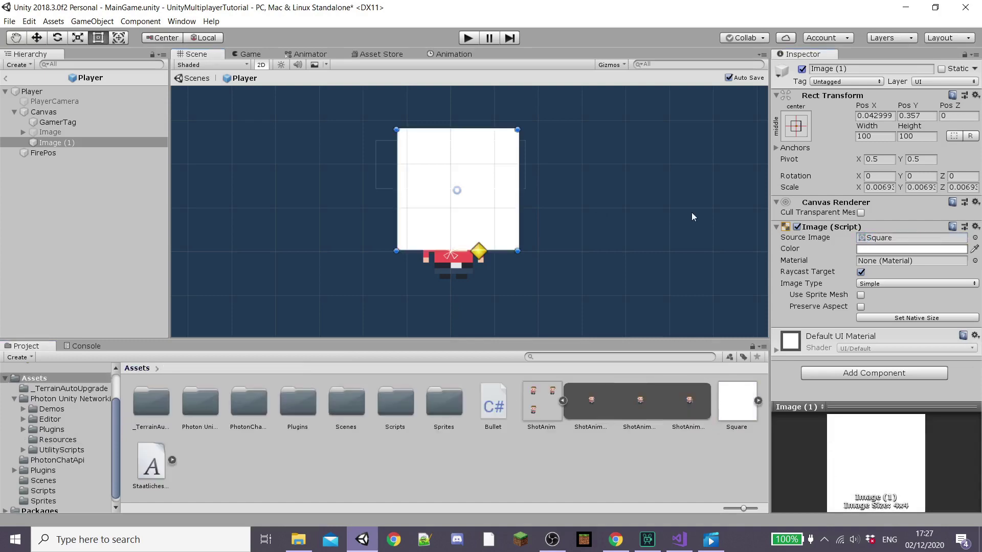
Squash the square into a thin bar centred below the NEW TEXT label.
{"action": "left_click_drag", "start_coordinate": [517, 247], "coordinate": [528, 195]}
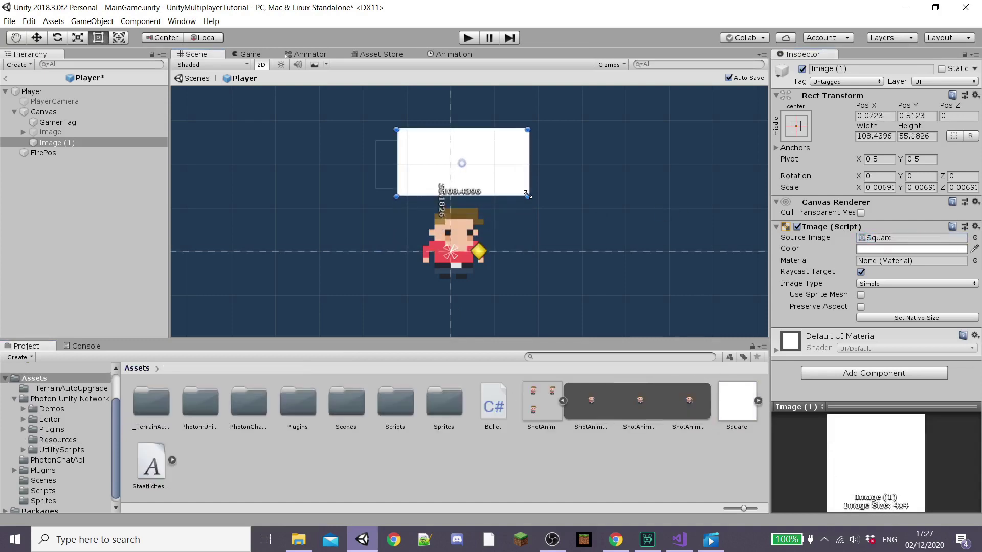
{"action": "left_click_drag", "start_coordinate": [396, 129], "coordinate": [384, 181]}
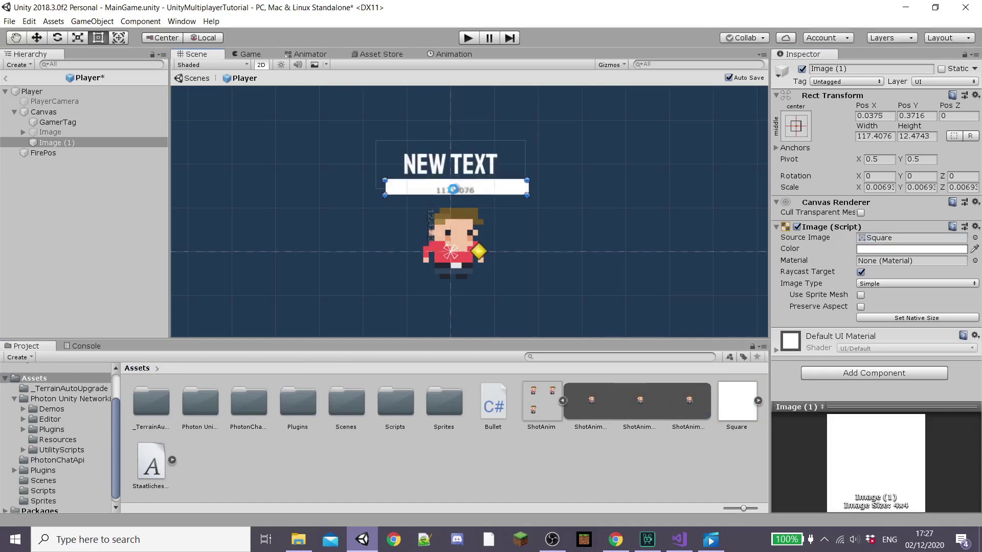
{"action": "left_click_drag", "start_coordinate": [452, 189], "coordinate": [478, 196]}
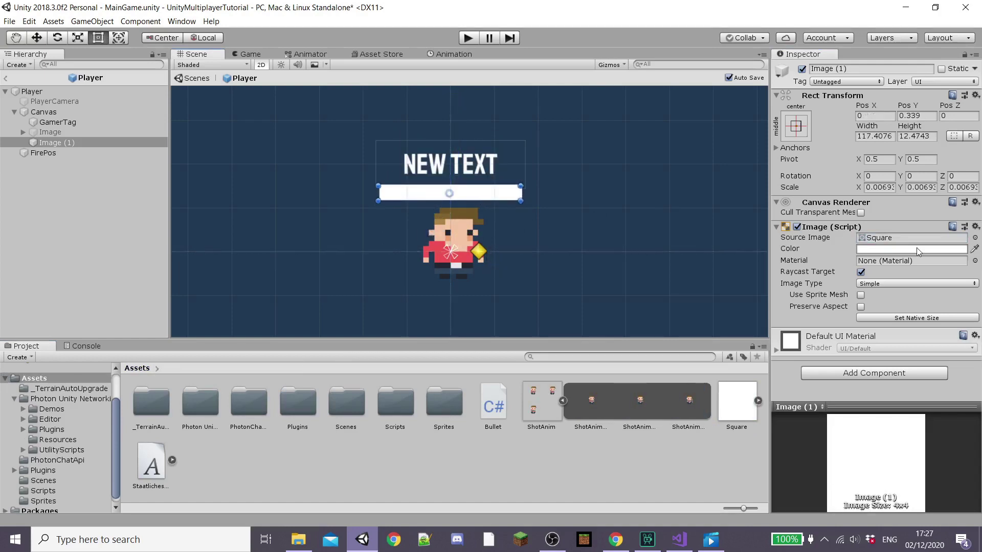
{"action": "left_click", "coordinate": [54, 144]}
Duplicate the white bar as child Image (2) and make it a green Filled image.
{"action": "key", "text": "ctrl+d"}
{"action": "left_click_drag", "start_coordinate": [65, 154], "coordinate": [69, 142]}
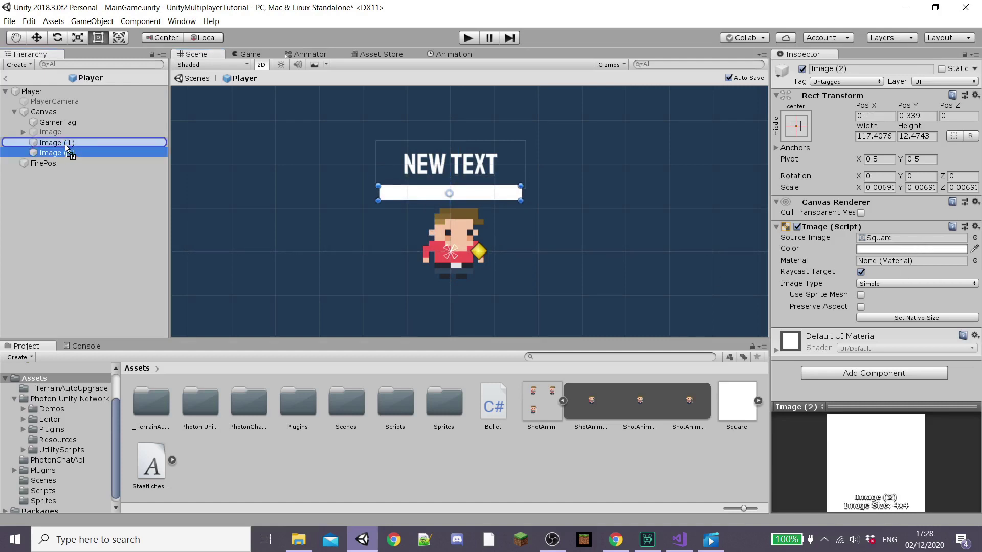
{"action": "left_click", "coordinate": [943, 284]}
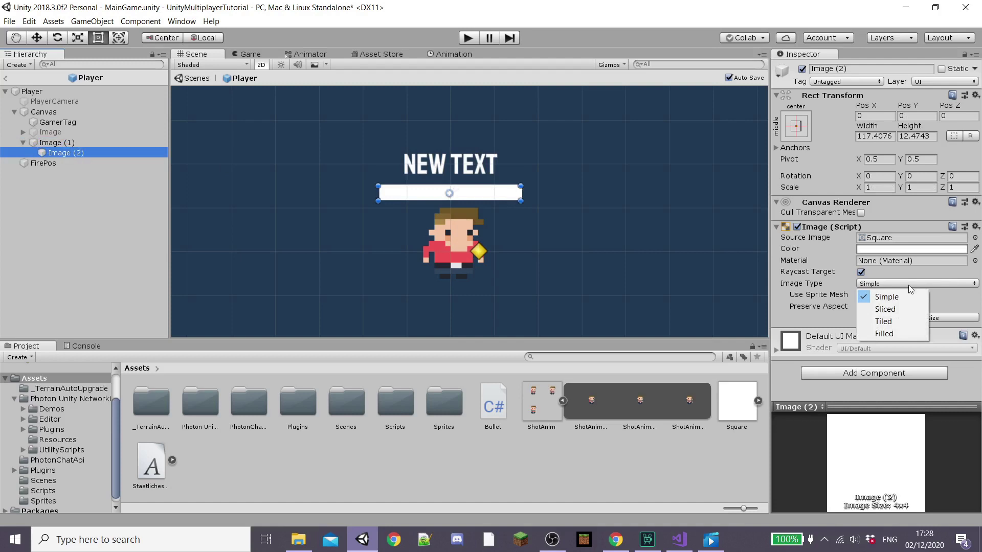
{"action": "left_click", "coordinate": [882, 332]}
{"action": "left_click", "coordinate": [909, 249]}
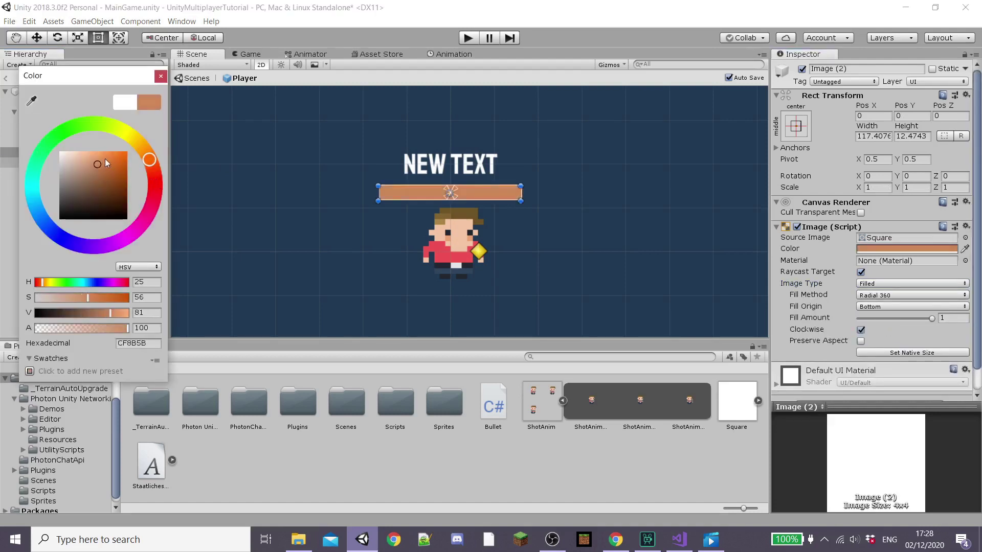
{"action": "left_click_drag", "start_coordinate": [104, 159], "coordinate": [107, 151]}
{"action": "left_click", "coordinate": [64, 124]}
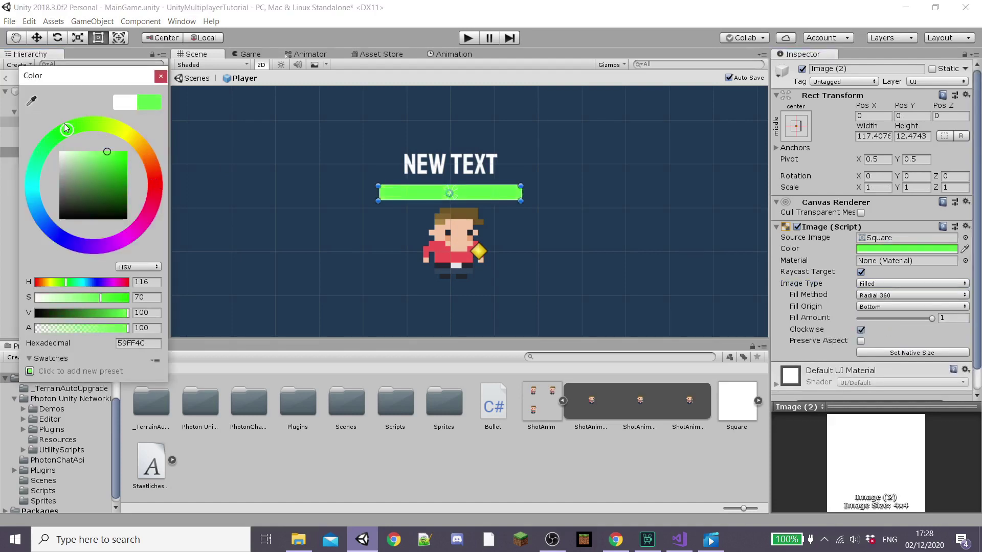
{"action": "left_click", "coordinate": [160, 77]}
Set Image (2) to fill horizontally from the left, previewing the fill amount.
{"action": "mouse_move", "coordinate": [928, 318]}
{"action": "left_mouse_down"}
{"action": "mouse_move", "coordinate": [851, 321]}
{"action": "mouse_move", "coordinate": [945, 319]}
{"action": "left_mouse_up"}
{"action": "left_click", "coordinate": [900, 295]}
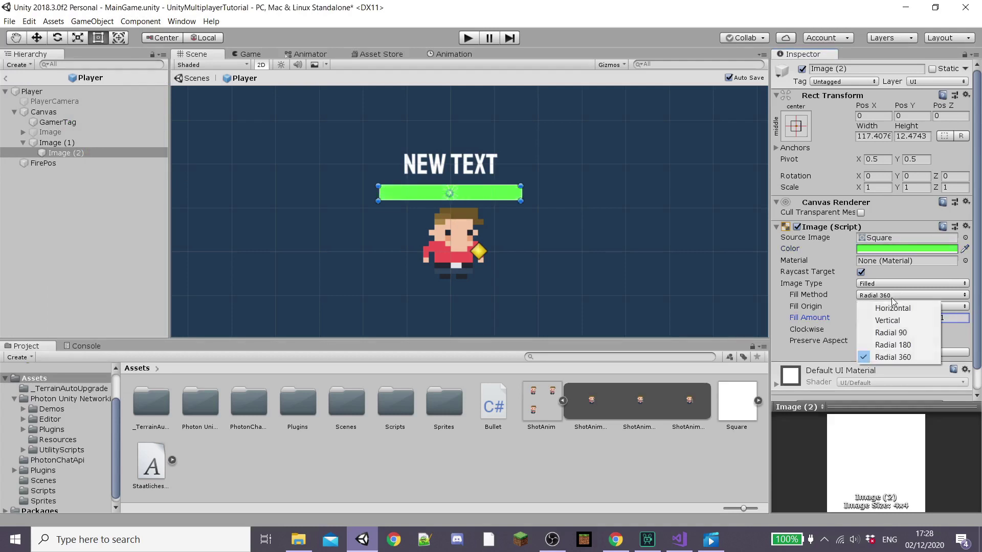
{"action": "left_click", "coordinate": [895, 306]}
{"action": "mouse_move", "coordinate": [932, 317]}
{"action": "left_mouse_down"}
{"action": "mouse_move", "coordinate": [891, 321]}
{"action": "mouse_move", "coordinate": [934, 316]}
{"action": "left_mouse_up"}
{"action": "left_click", "coordinate": [937, 308]}
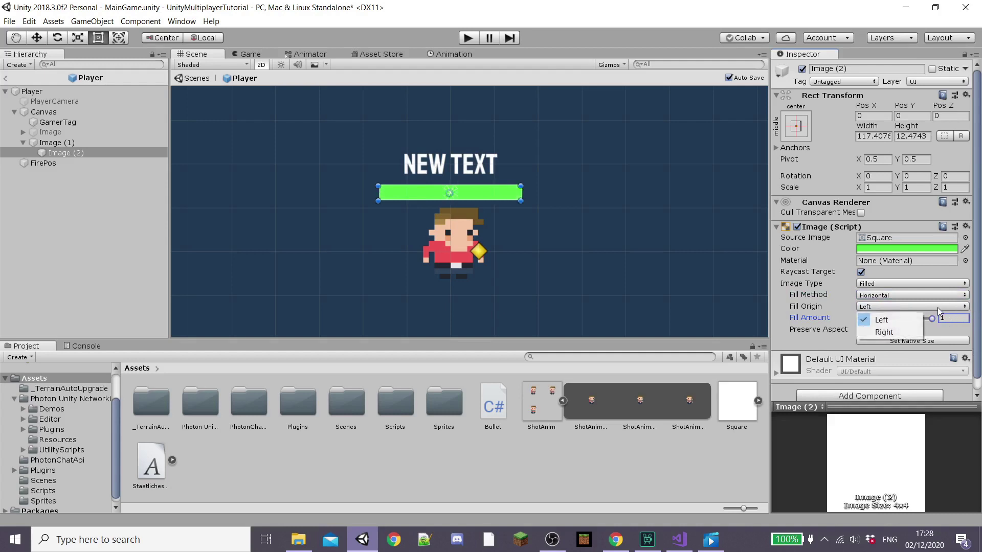
{"action": "left_click", "coordinate": [912, 320]}
{"action": "mouse_move", "coordinate": [928, 317]}
{"action": "left_mouse_down"}
{"action": "mouse_move", "coordinate": [859, 319]}
{"action": "mouse_move", "coordinate": [970, 317]}
{"action": "left_mouse_up"}
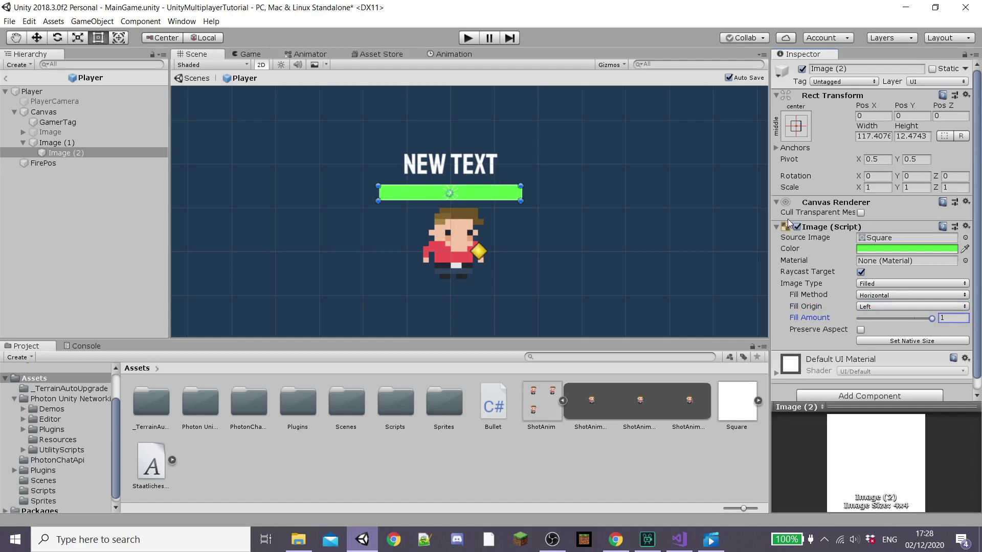
Scale the green bar down to fit inside the white outline.
{"action": "left_click", "coordinate": [77, 38]}
{"action": "left_click_drag", "start_coordinate": [450, 193], "coordinate": [445, 195]}
{"action": "left_click_drag", "start_coordinate": [451, 141], "coordinate": [457, 149]}
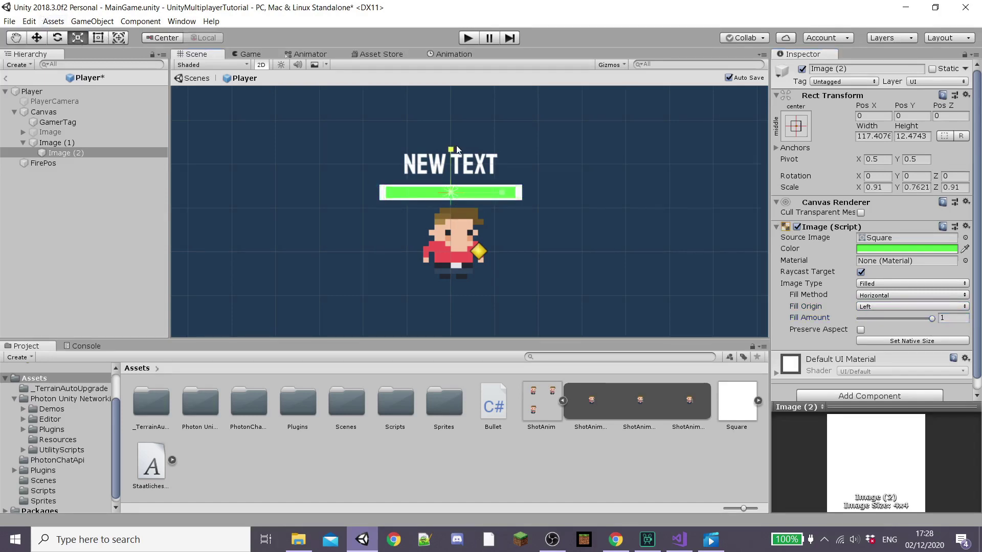
{"action": "left_click_drag", "start_coordinate": [491, 188], "coordinate": [495, 190]}
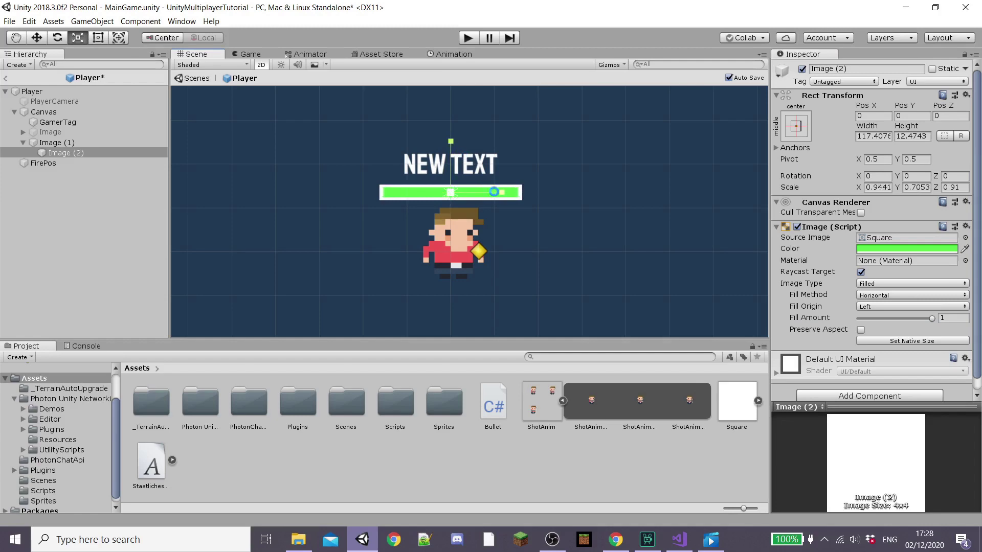
Add a new script named Health to the Player and open it.
{"action": "left_click", "coordinate": [44, 92]}
{"action": "scroll", "coordinate": [954, 325], "scroll_direction": "down", "scroll_amount": 10}
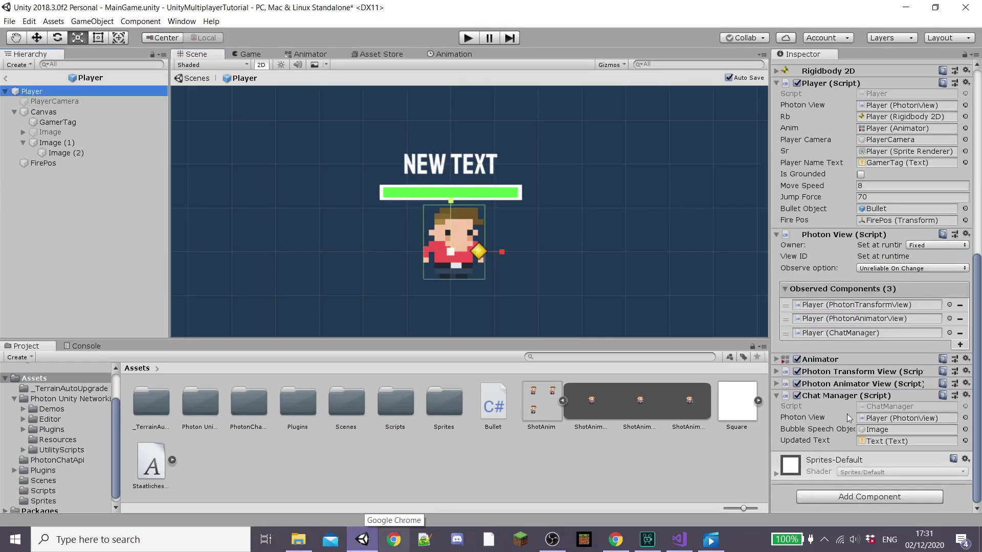
{"action": "left_click", "coordinate": [830, 501]}
{"action": "type", "text": "Health"}
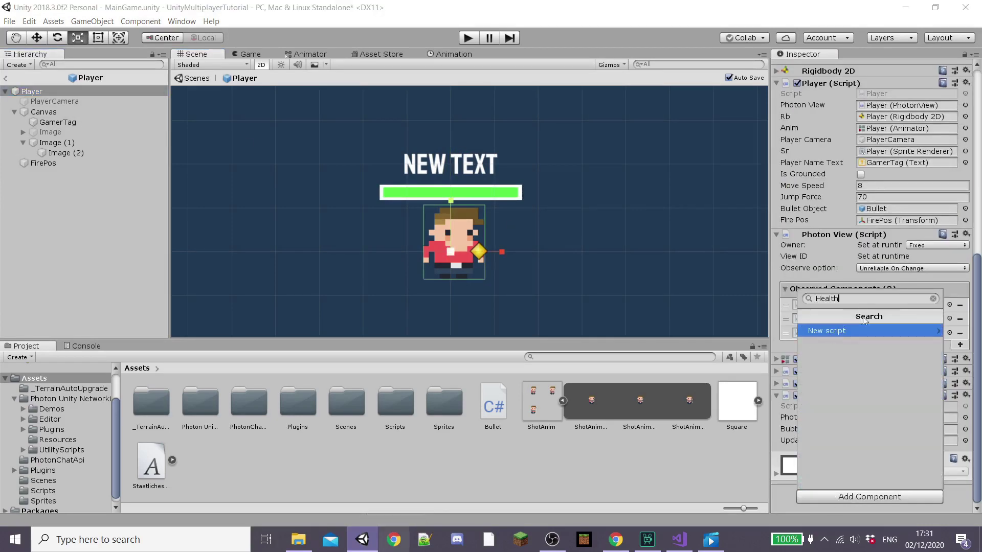
{"action": "left_click", "coordinate": [851, 330]}
{"action": "left_click", "coordinate": [871, 478]}
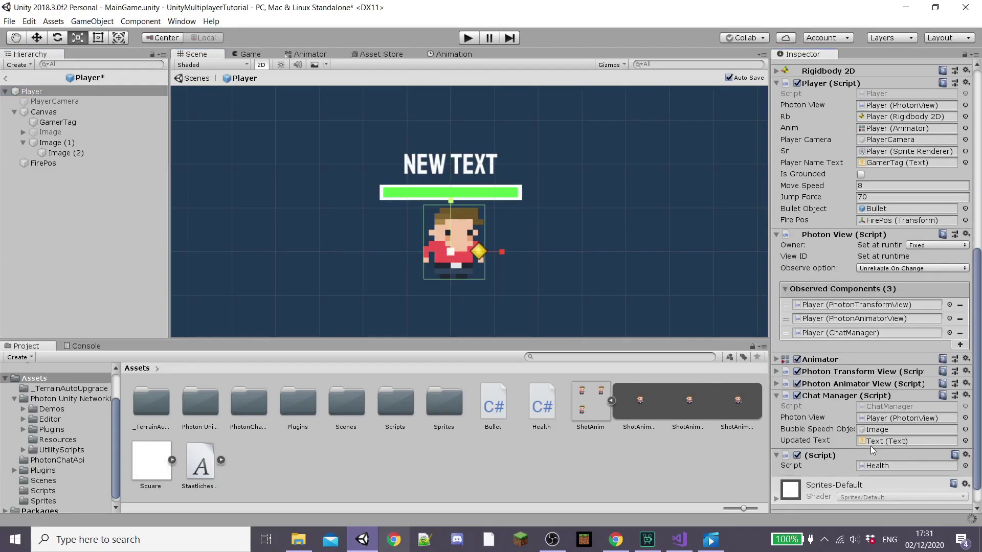
{"action": "double_click", "coordinate": [878, 438]}
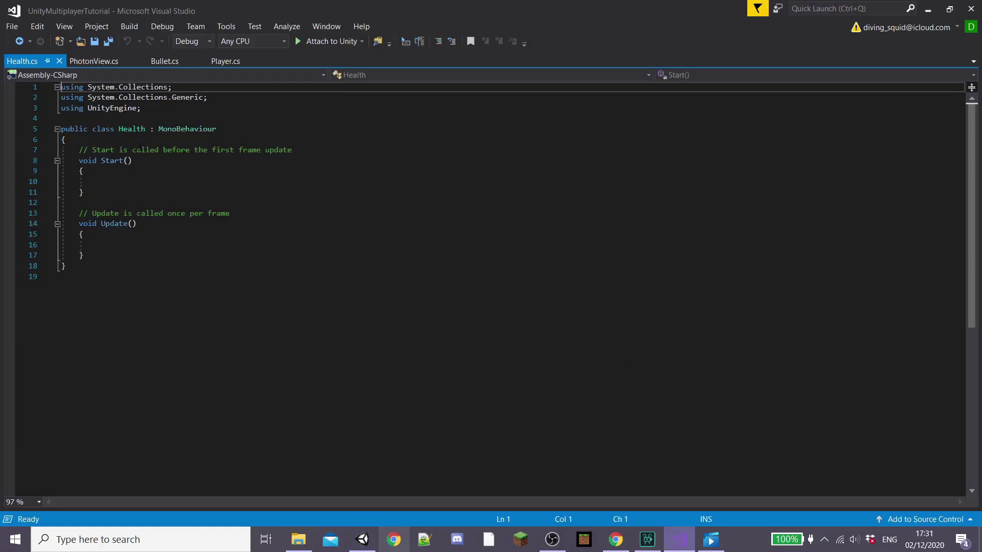
Add an extra using directive and a FillImage field to Health.cs.
{"action": "left_click", "coordinate": [159, 129]}
{"action": "type", "text": "Photon."}
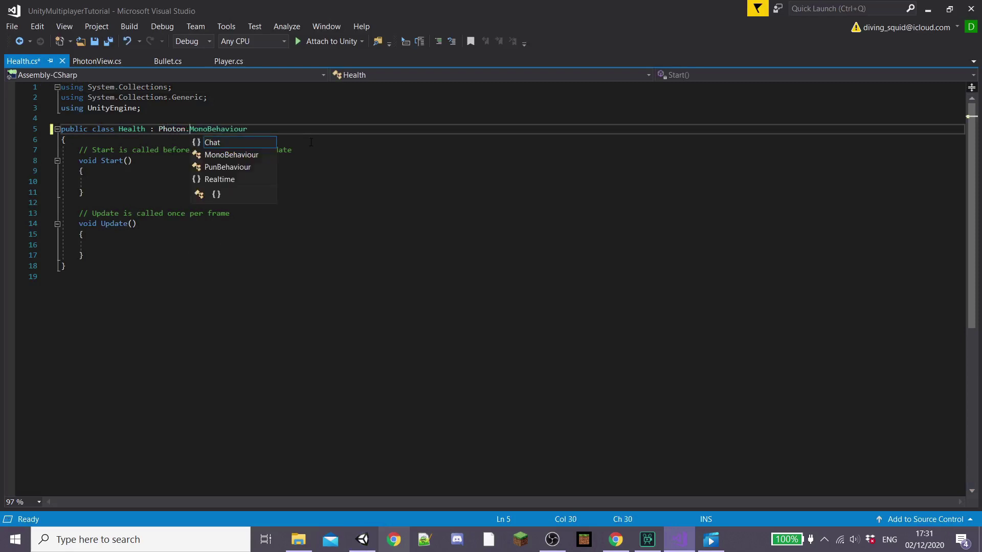
{"action": "key", "text": "Escape"}
{"action": "key", "text": "Up"}
{"action": "type", "text": "using UnityEngine."}
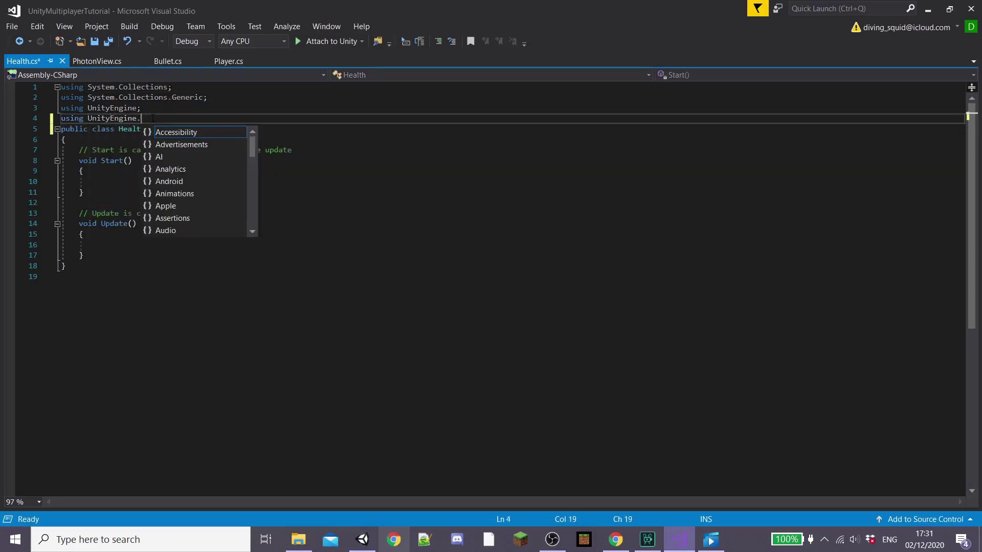
{"action": "type", "text": "UI;"}
{"action": "key", "text": "Return"}
{"action": "key", "text": "Down"}
{"action": "key", "text": "Down"}
{"action": "key", "text": "End"}
{"action": "key", "text": "Return"}
{"action": "key", "text": "Return"}
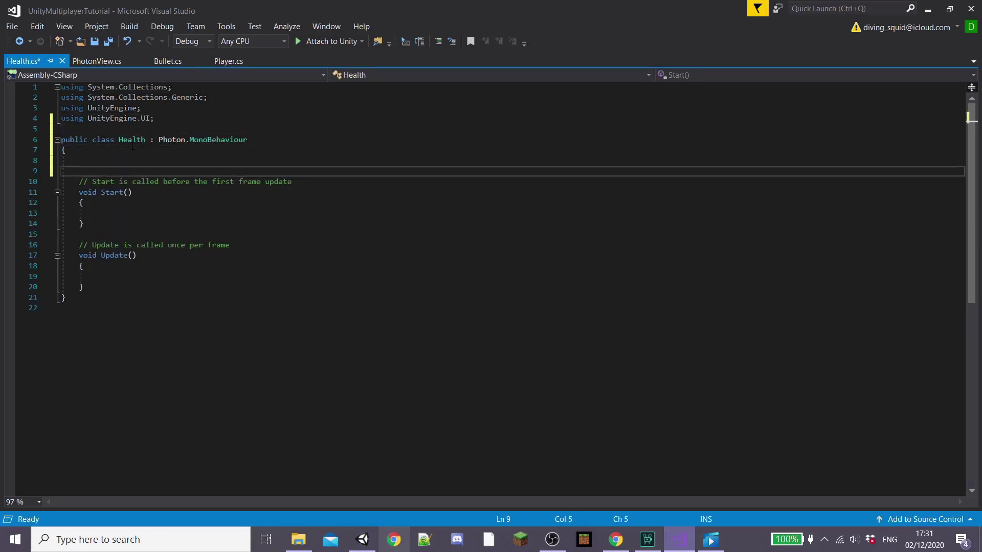
{"action": "type", "text": "public Image FillImage;"}
{"action": "key", "text": "Return"}
Replace the Start method with a ReduceHealth RPC that calls ModifyHealth.
{"action": "left_click_drag", "start_coordinate": [85, 234], "coordinate": [93, 192]}
{"action": "key", "text": "BackSpace"}
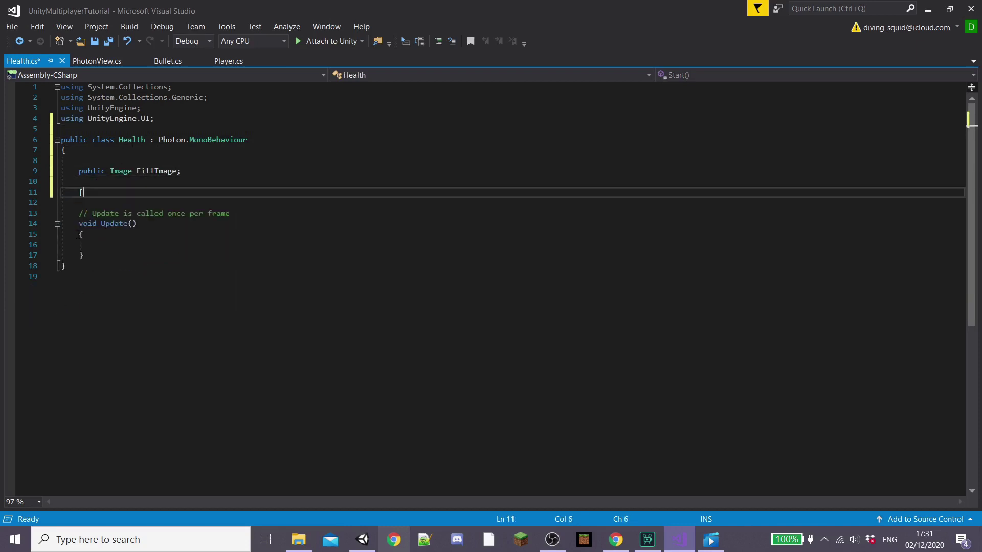
{"action": "type", "text": "[PunRPC] public"}
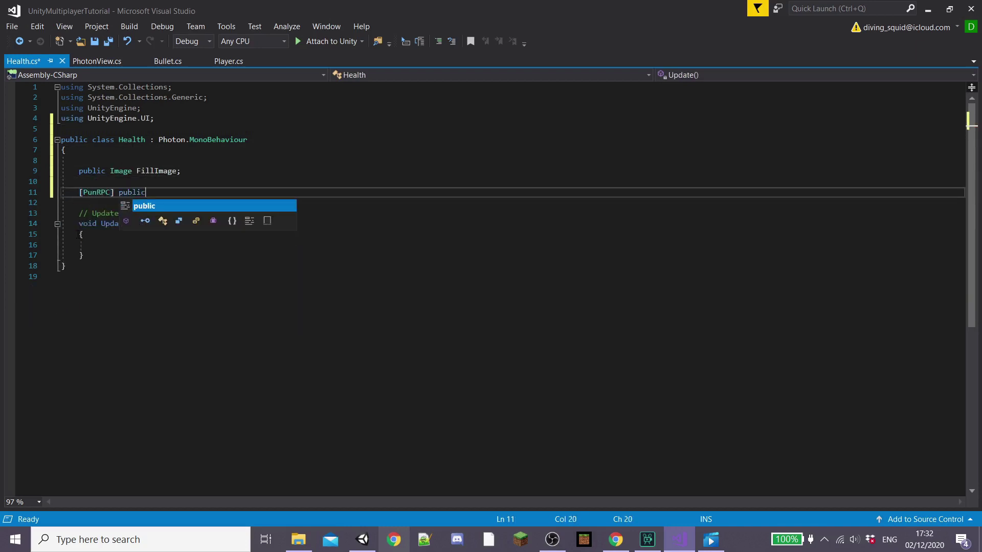
{"action": "type", "text": " void ReduceHealth(float amount"}
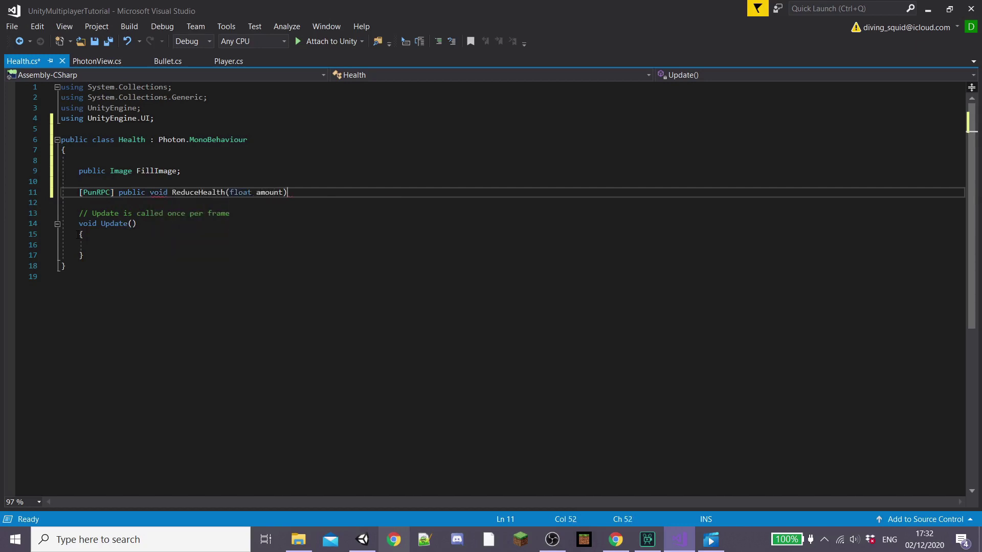
{"action": "key", "text": "End"}
{"action": "key", "text": "Return"}
{"action": "type", "text": "{"}
{"action": "key", "text": "Return"}
{"action": "type", "text": "Modify"}
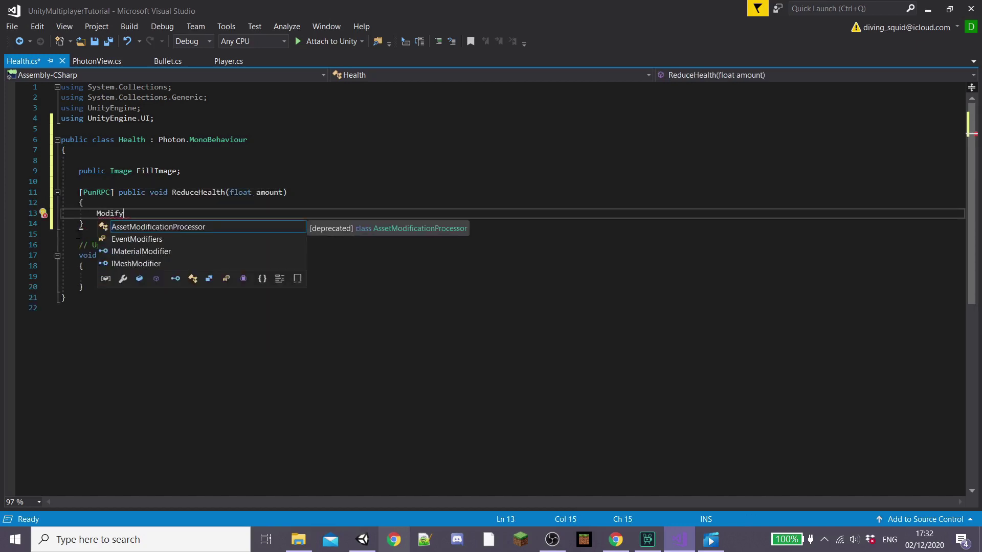
{"action": "type", "text": "Health(amount"}
{"action": "key", "text": "End"}
{"action": "type", "text": ";"}
Replace Update with ModifyHealth, lowering FillImage.fillAmount when photonView.isMine.
{"action": "left_click_drag", "start_coordinate": [83, 287], "coordinate": [79, 245]}
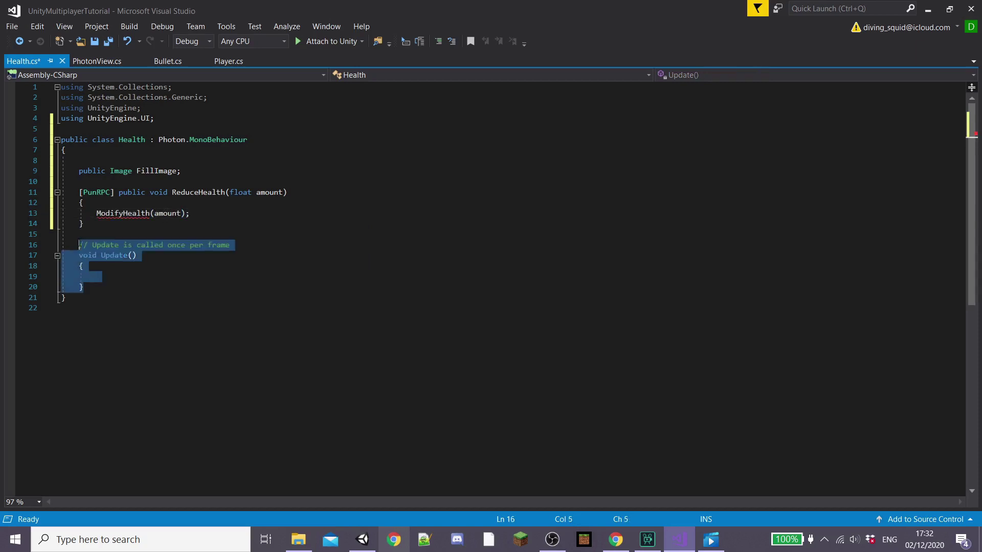
{"action": "key", "text": "BackSpace"}
{"action": "type", "text": "private void ModifyHealth"}
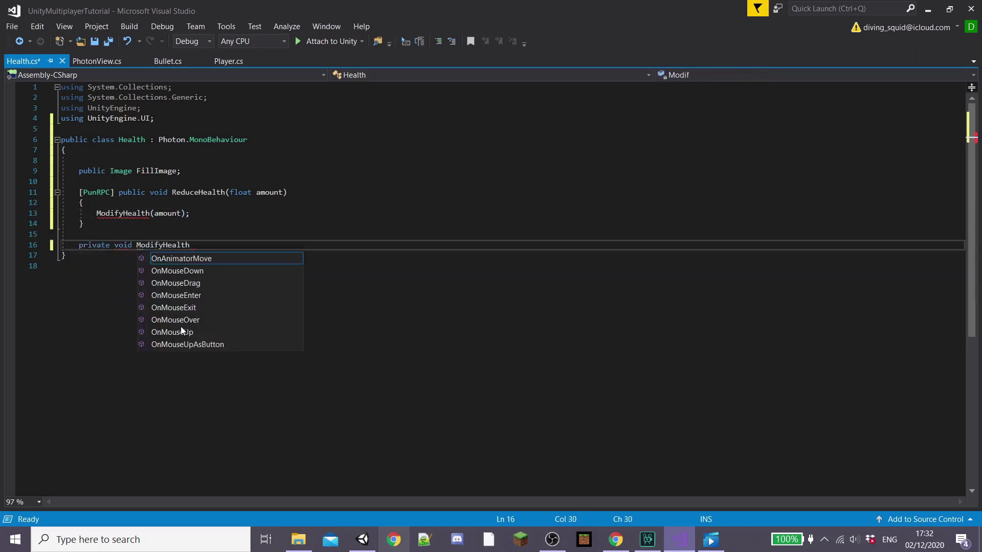
{"action": "type", "text": "(float amount)"}
{"action": "key", "text": "Return"}
{"action": "type", "text": "{"}
{"action": "key", "text": "Return"}
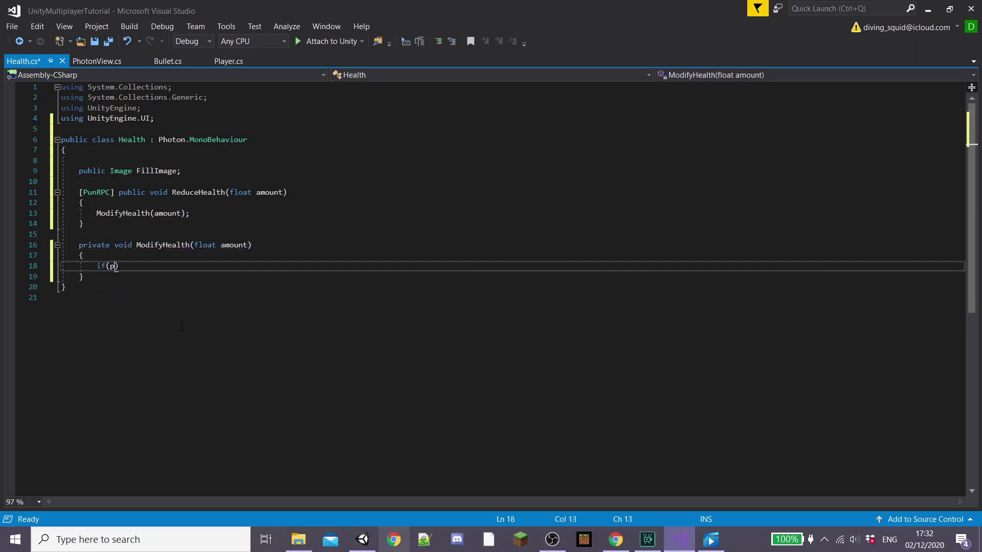
{"action": "type", "text": "hotonView.isMine"}
{"action": "key", "text": "Return"}
{"action": "type", "text": "{"}
{"action": "key", "text": "Return"}
{"action": "type", "text": "Fill"}
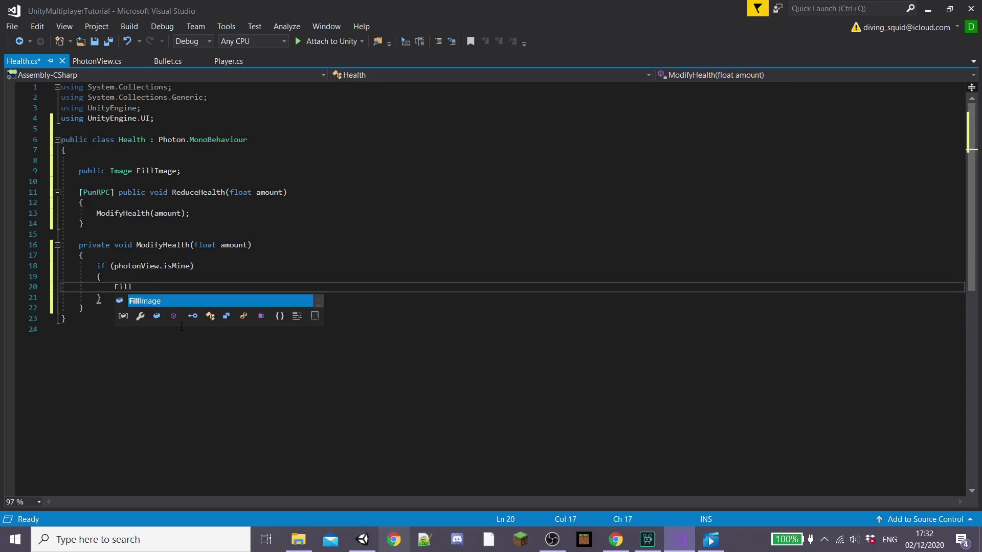
{"action": "type", "text": "Image.fi"}
{"action": "key", "text": "Tab"}
{"action": "type", "text": "amount"}
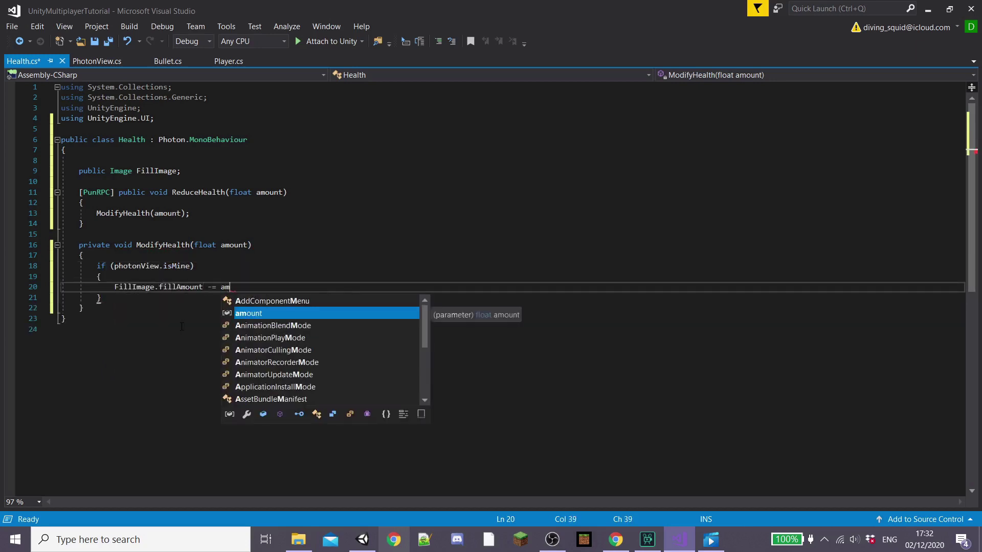
{"action": "type", "text": ";"}
Add an else branch also subtracting amount from FillImage.fillAmount, and save.
{"action": "key", "text": "Return"}
{"action": "key", "text": "Down"}
{"action": "type", "text": "else"}
{"action": "key", "text": "Return"}
{"action": "type", "text": "{"}
{"action": "key", "text": "Return"}
{"action": "type", "text": "Fill"}
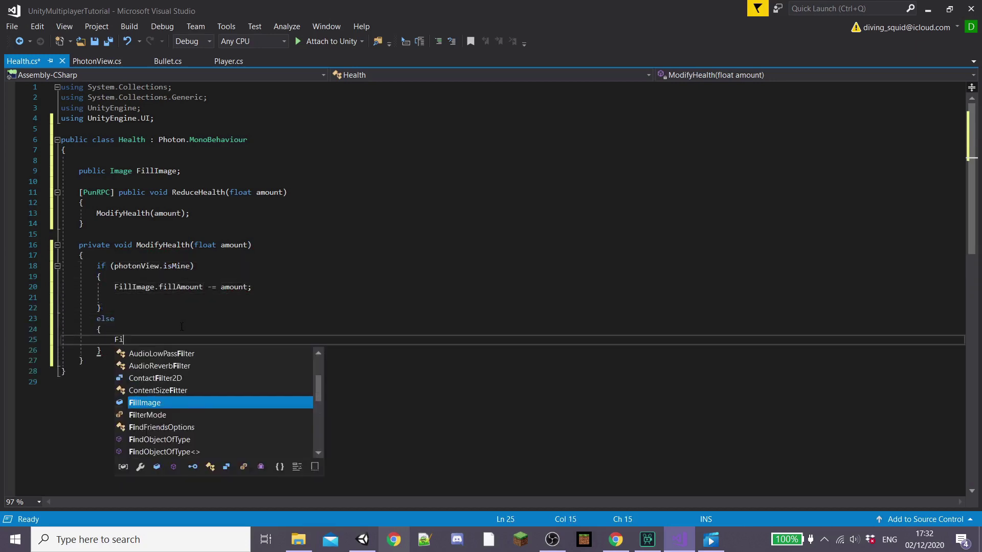
{"action": "key", "text": "Tab"}
{"action": "type", "text": ".fillAmount -= am"}
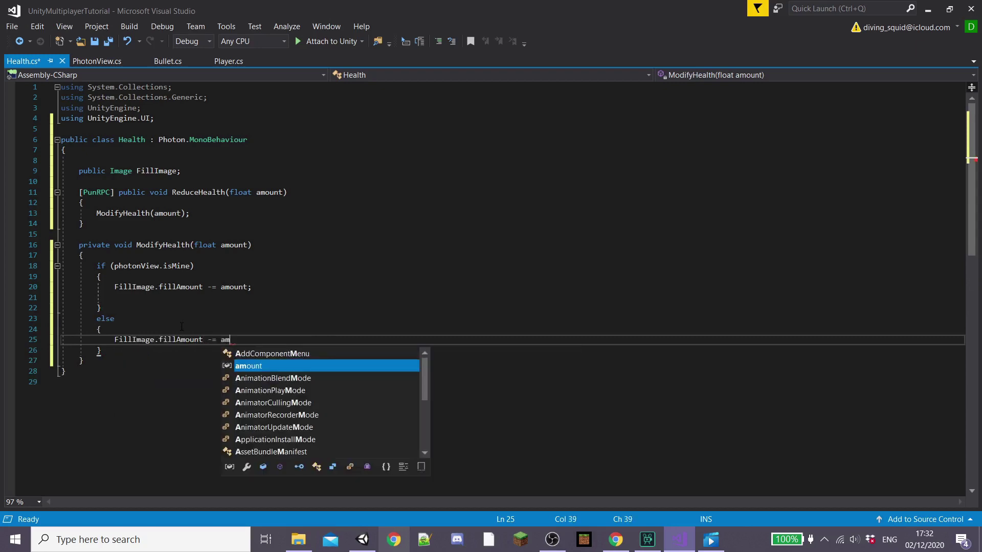
{"action": "key", "text": "Tab"}
{"action": "type", "text": ";"}
{"action": "key", "text": "ctrl+s"}
In Bullet.cs, send ReduceHealth to AllBuffered with BulletDamage when the target is tagged Player.
{"action": "key", "text": "ctrl+Tab"}
{"action": "key", "text": "Return"}
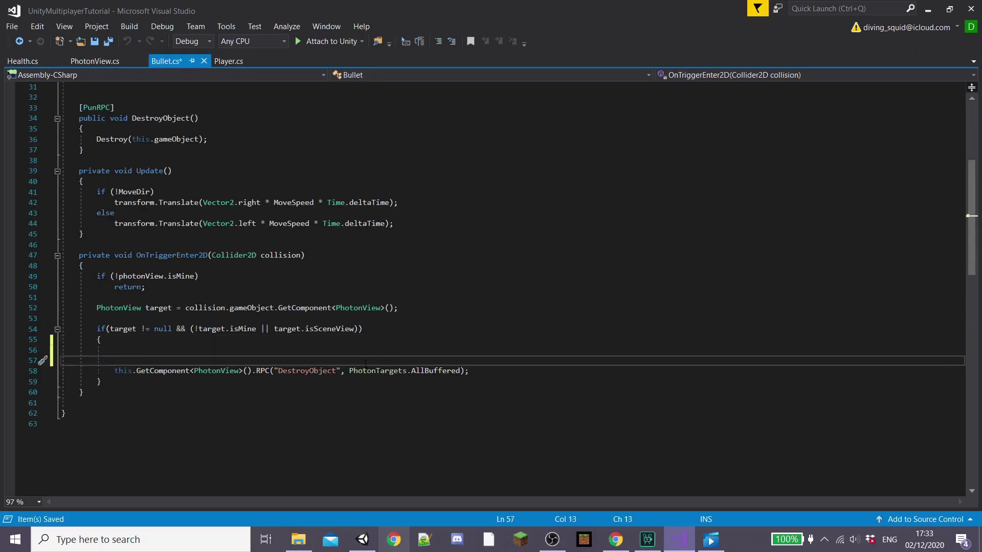
{"action": "key", "text": "Up"}
{"action": "type", "text": "if(target.tag"}
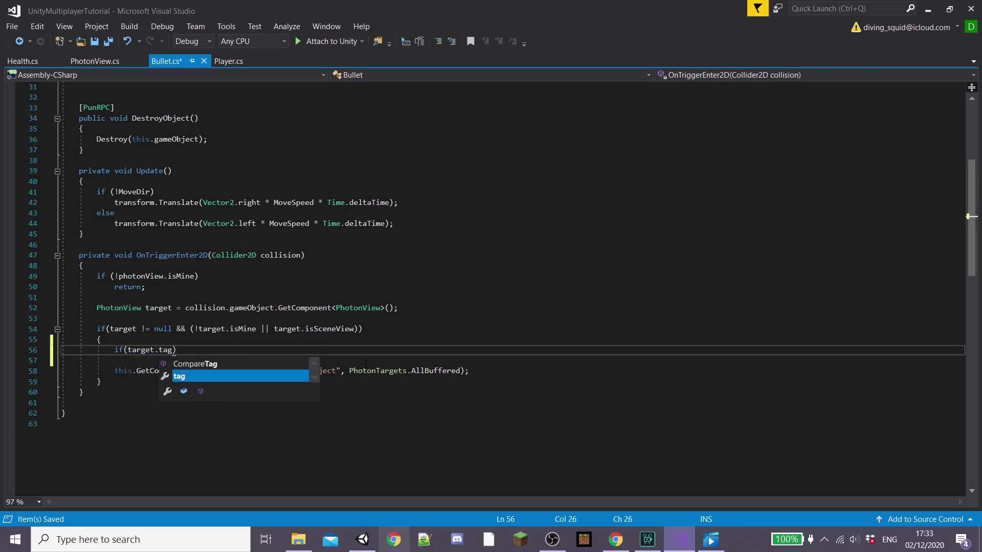
{"action": "type", "text": " == \"Player"}
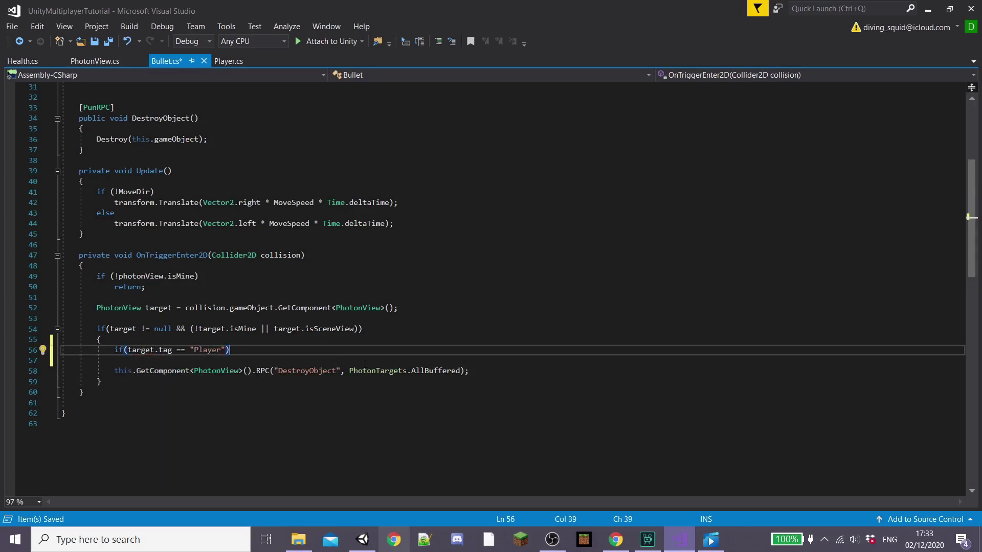
{"action": "key", "text": "Return"}
{"action": "type", "text": "{"}
{"action": "key", "text": "Return"}
{"action": "type", "text": "target.RPC(\"ReduceHealth\""}
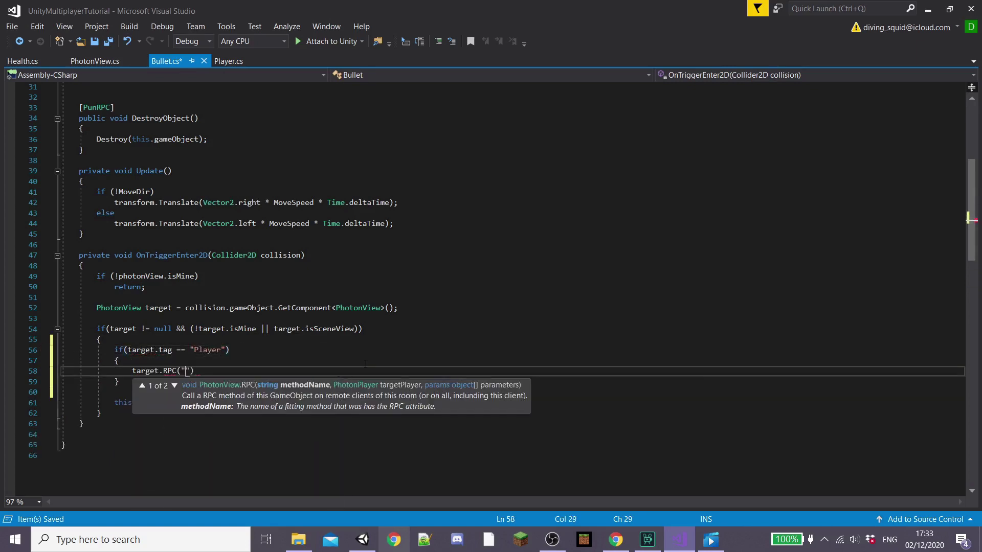
{"action": "type", "text": ", PhotonTa"}
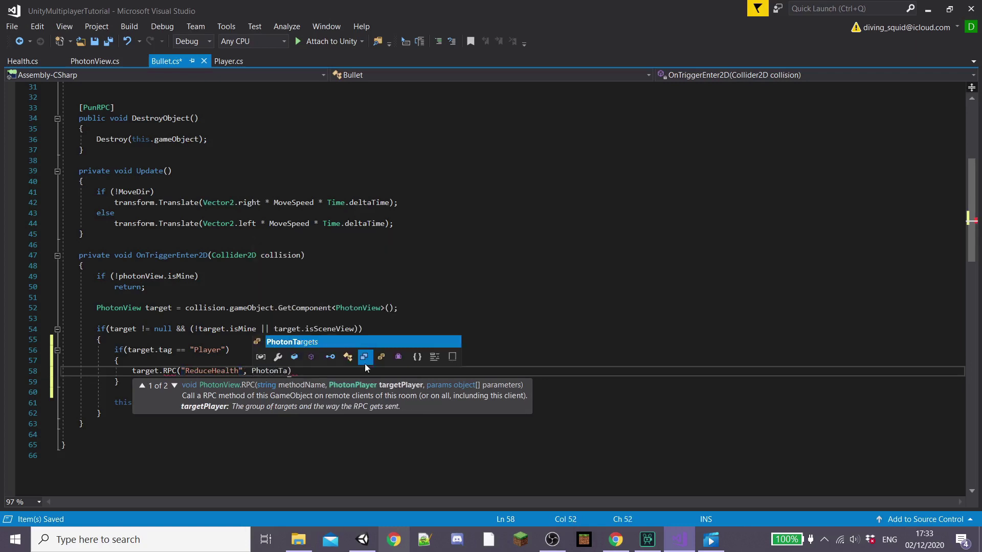
{"action": "type", "text": "rgets.AllBuffered,"}
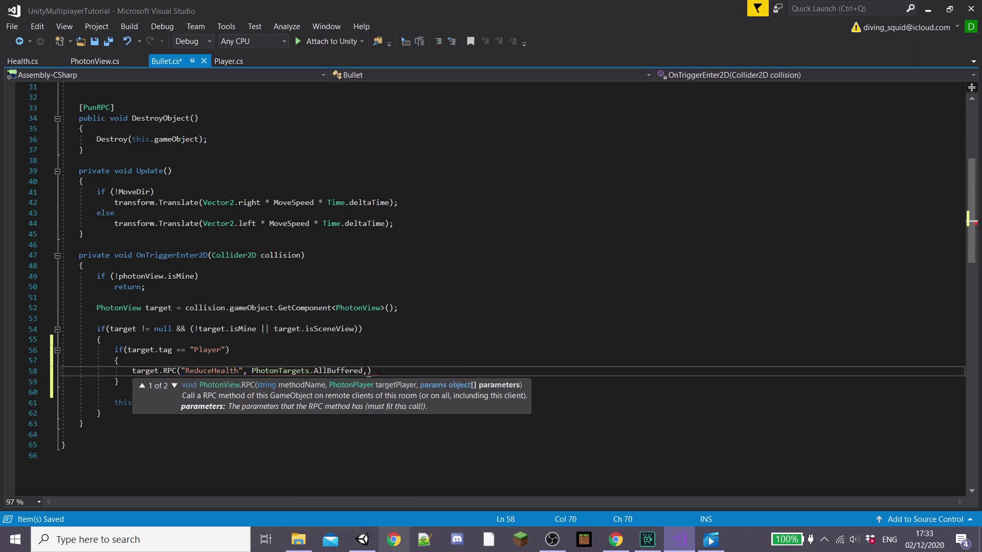
{"action": "scroll", "coordinate": [121, 202], "scroll_direction": "up", "scroll_amount": 10}
Declare a public float BulletDamage field and save Bullet.cs.
{"action": "left_click", "coordinate": [121, 202]}
{"action": "key", "text": "Return"}
{"action": "type", "text": "public float"}
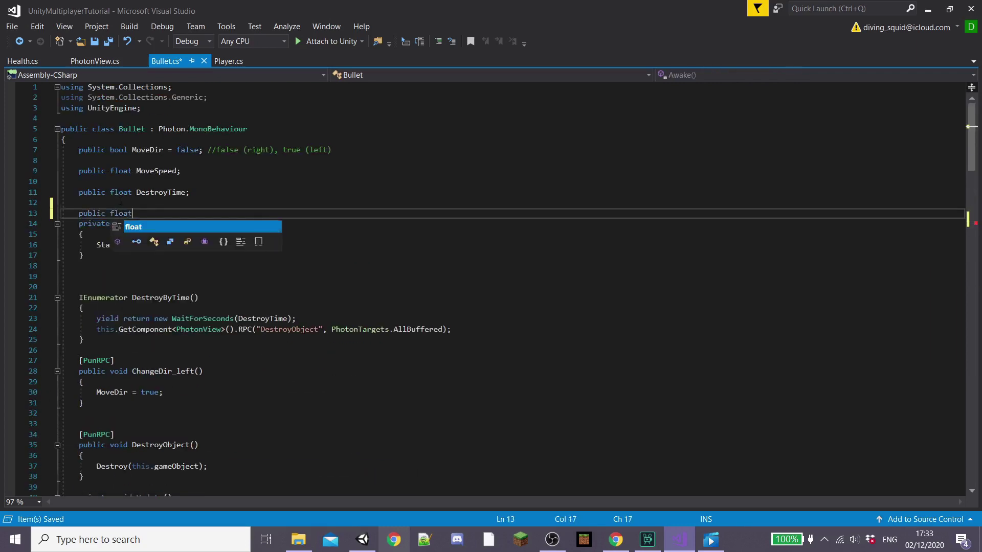
{"action": "type", "text": " BulletDamage;"}
{"action": "key", "text": "Return"}
{"action": "key", "text": "ctrl+minus"}
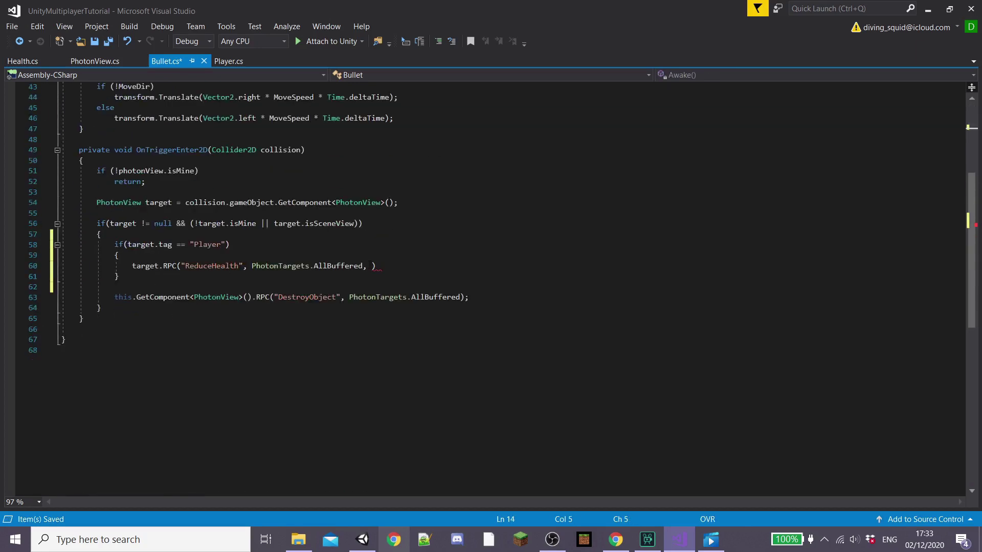
{"action": "type", "text": "BulletDamage)"}
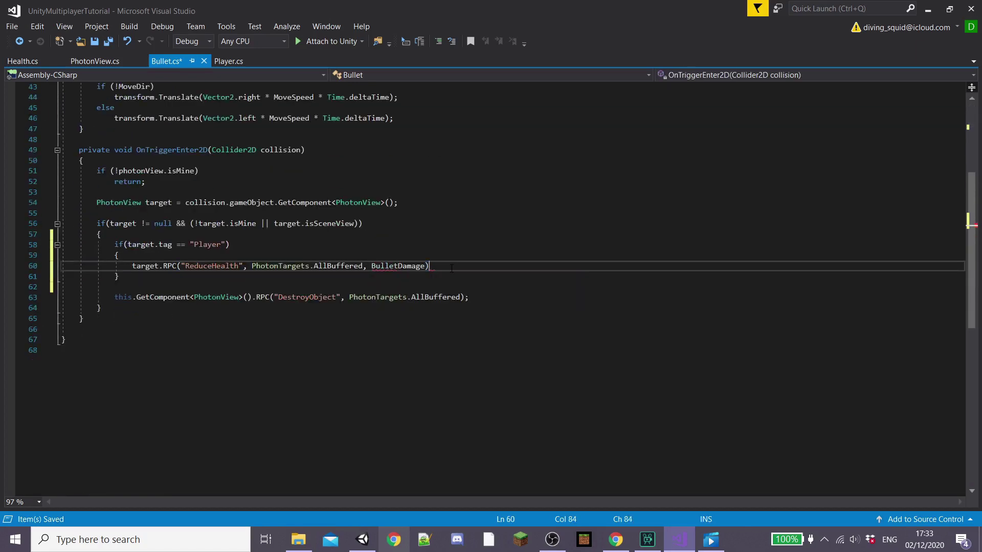
{"action": "key", "text": "ctrl+s"}
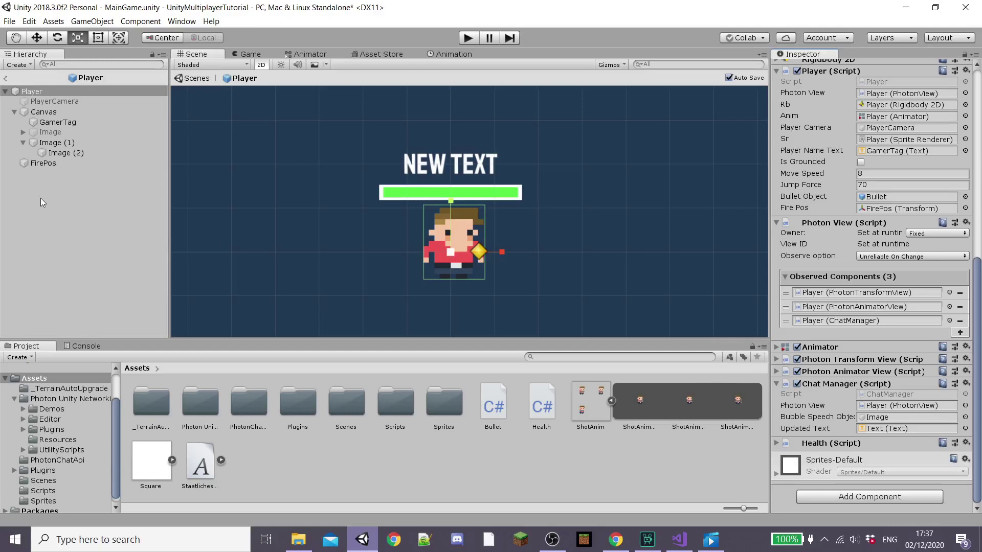
Assign the green bar Image (2) to the Player's Health Fill Image field.
{"action": "left_click", "coordinate": [47, 94]}
{"action": "left_click", "coordinate": [775, 444]}
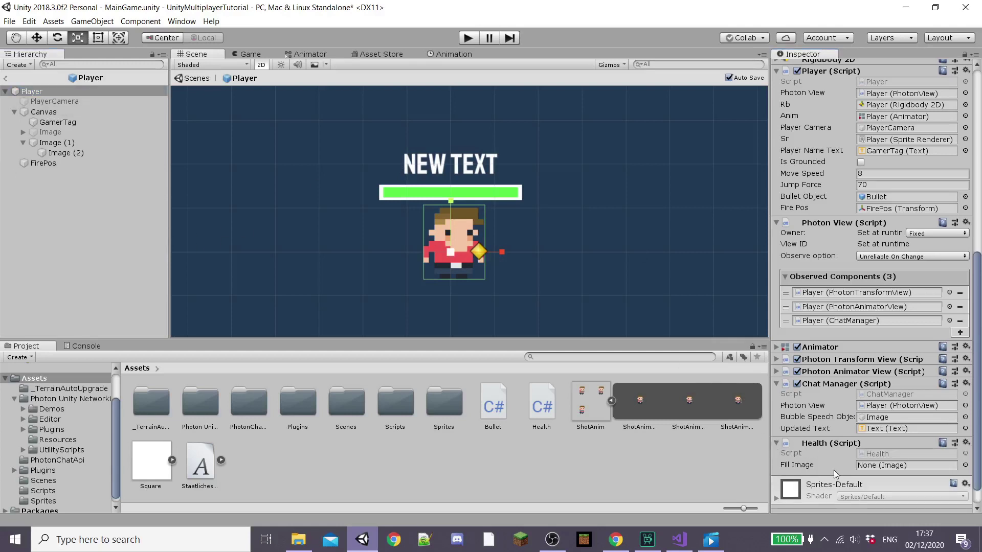
{"action": "left_click", "coordinate": [90, 155]}
{"action": "left_click_drag", "start_coordinate": [105, 154], "coordinate": [905, 465]}
{"action": "left_click", "coordinate": [115, 154]}
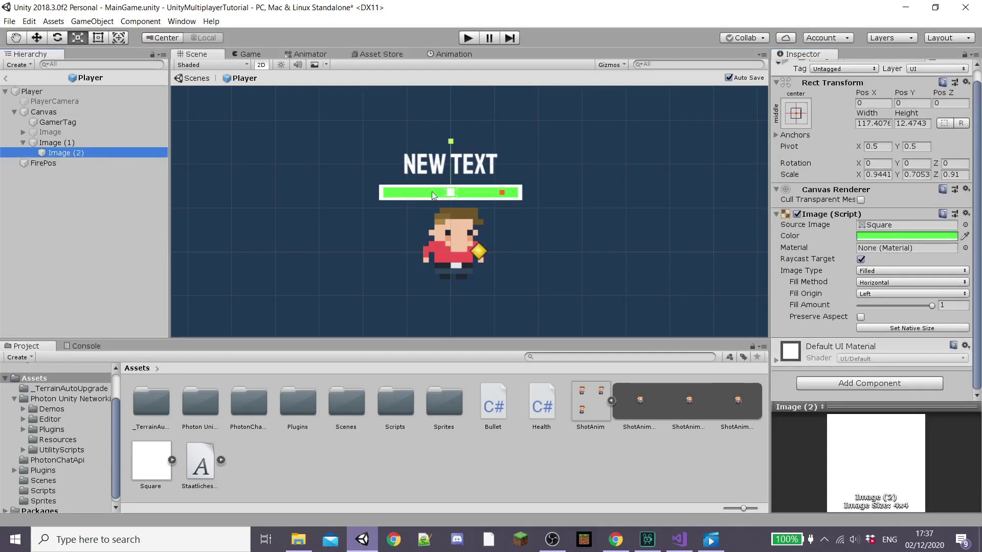
Set the Player object's tag to Player.
{"action": "left_click", "coordinate": [80, 91]}
{"action": "left_click", "coordinate": [845, 82]}
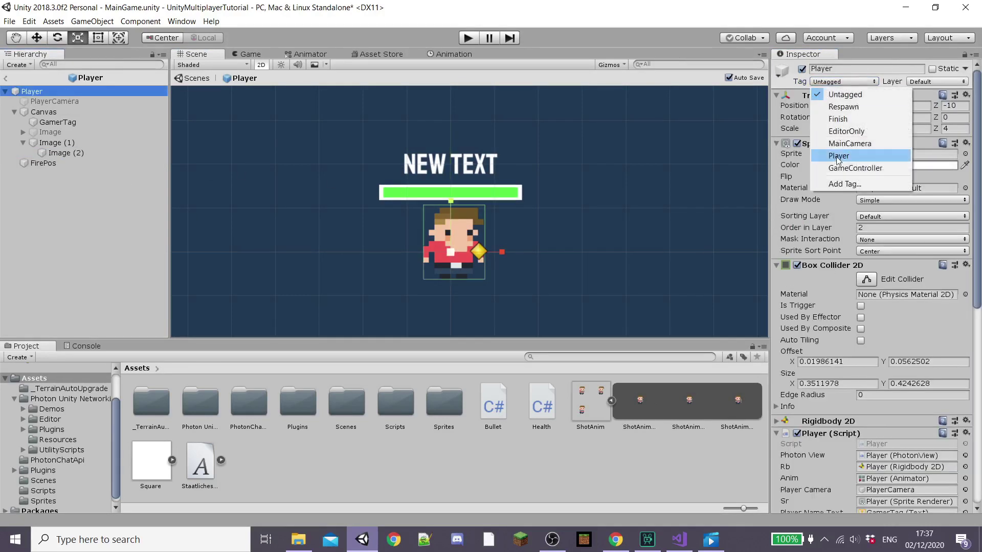
{"action": "left_click", "coordinate": [844, 158]}
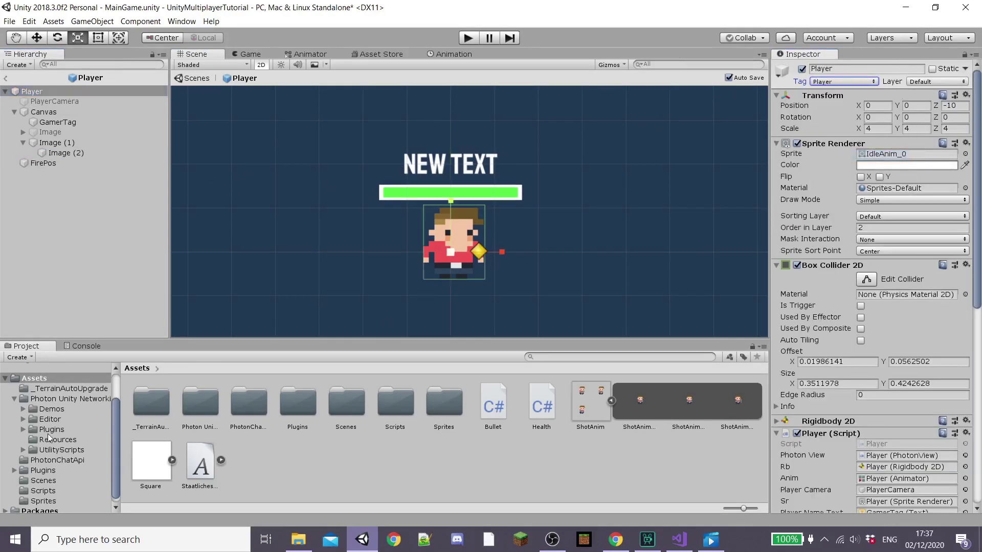
Open the Bullet prefab from Resources and set Bullet Damage to 0.3.
{"action": "left_click", "coordinate": [54, 440]}
{"action": "double_click", "coordinate": [152, 402]}
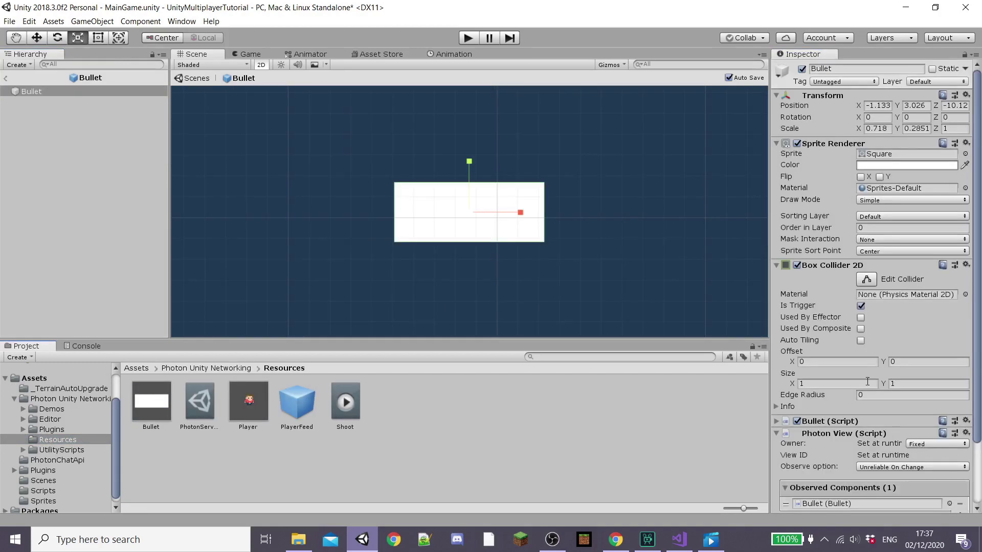
{"action": "scroll", "coordinate": [867, 382], "scroll_direction": "down", "scroll_amount": 1}
{"action": "left_click", "coordinate": [830, 382]}
{"action": "scroll", "coordinate": [878, 386], "scroll_direction": "down", "scroll_amount": 2}
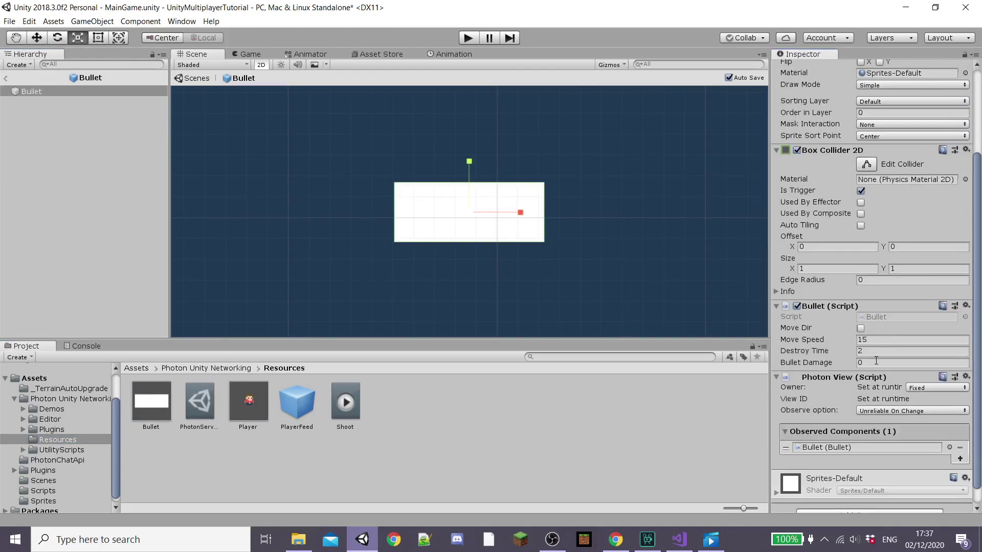
{"action": "left_click", "coordinate": [875, 360]}
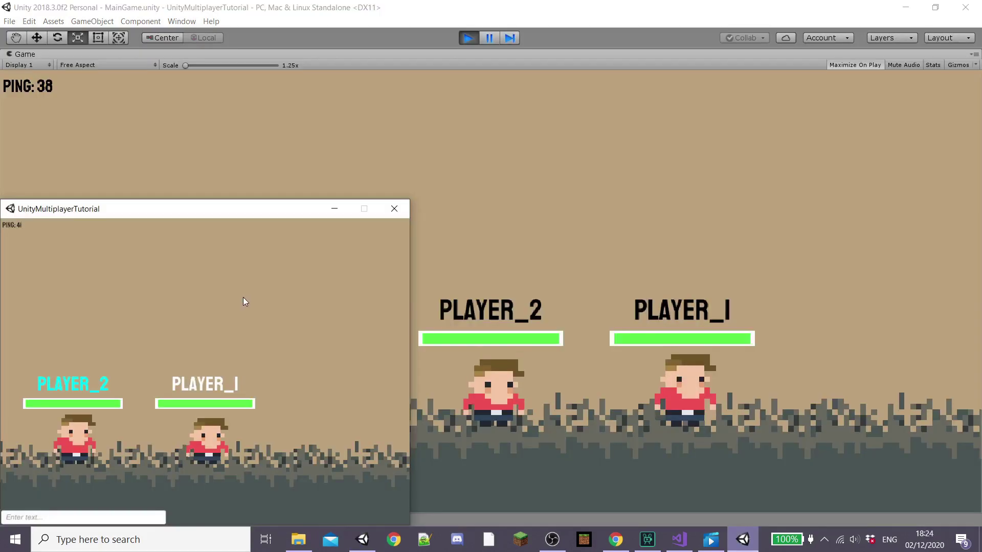
Shoot between PLAYER_1 and PLAYER_2 until both health bars empty, then stop play mode.
{"action": "key", "text": "d"}
{"action": "key", "text": "space"}
{"action": "key", "text": "space"}
{"action": "key", "text": "space"}
{"action": "key", "text": "d"}
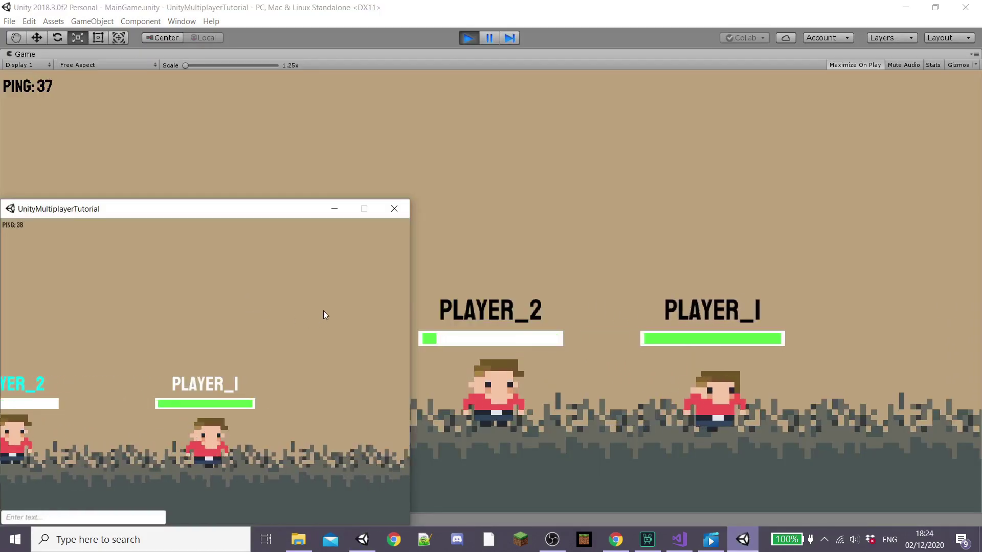
{"action": "left_click", "coordinate": [658, 350]}
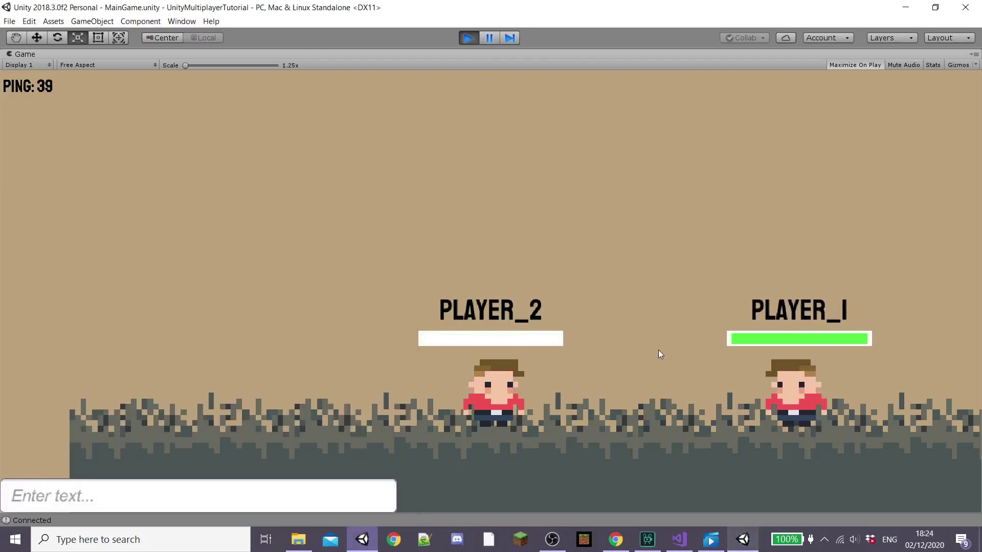
{"action": "key", "text": "space"}
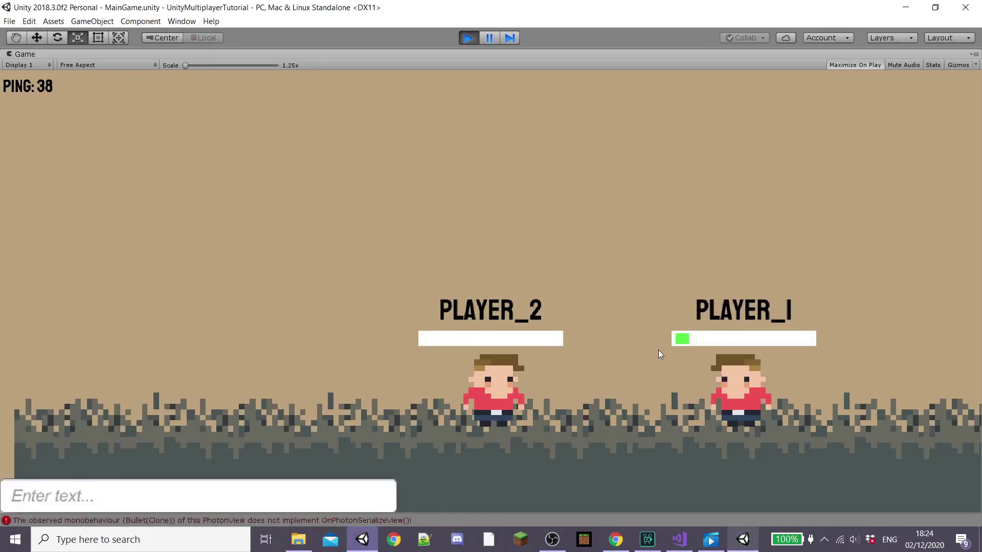
{"action": "key", "text": "space"}
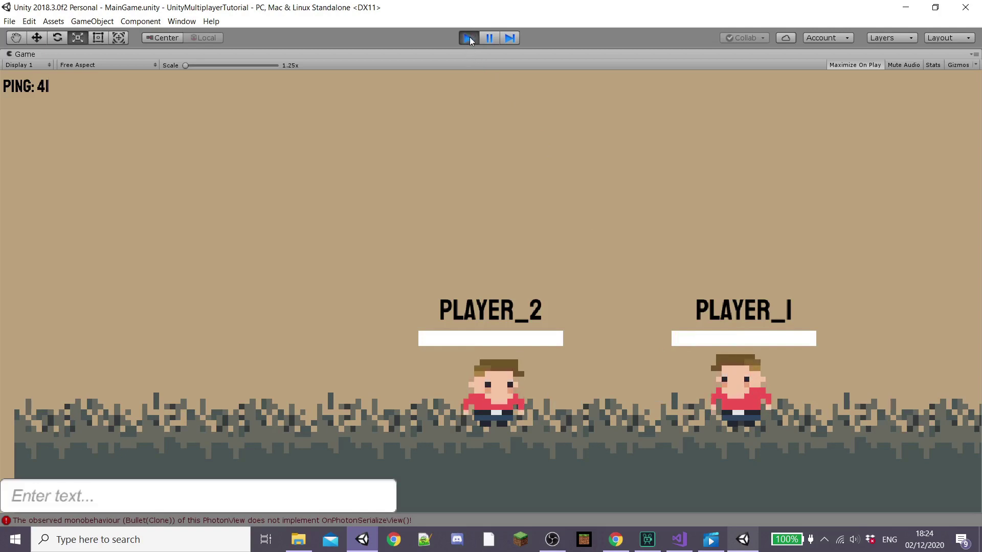
{"action": "left_click", "coordinate": [470, 37]}
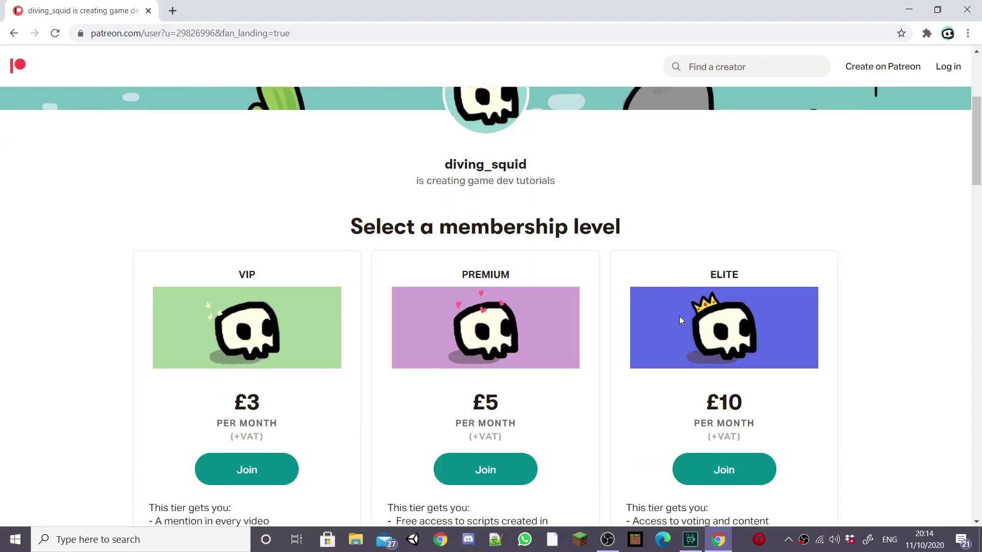
{"action": "scroll", "coordinate": [679, 316], "scroll_direction": "down", "scroll_amount": 3}
{"action": "scroll", "coordinate": [679, 316], "scroll_direction": "down", "scroll_amount": 3}
{"action": "scroll", "coordinate": [679, 316], "scroll_direction": "down", "scroll_amount": 2}
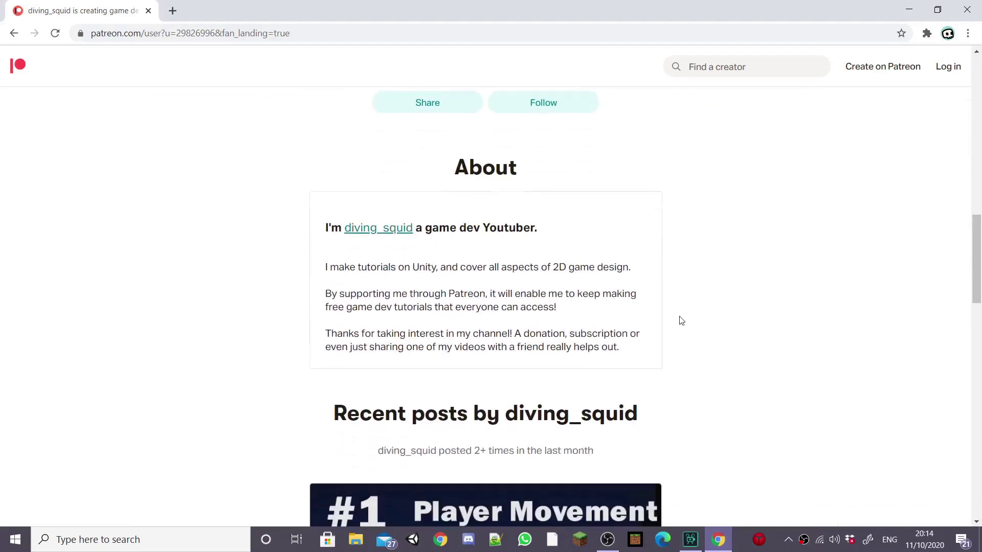
{"action": "scroll", "coordinate": [680, 318], "scroll_direction": "down", "scroll_amount": 3}
{"action": "scroll", "coordinate": [680, 321], "scroll_direction": "down", "scroll_amount": 3}
{"action": "scroll", "coordinate": [680, 320], "scroll_direction": "down", "scroll_amount": 2}
{"action": "scroll", "coordinate": [680, 320], "scroll_direction": "down", "scroll_amount": 1}
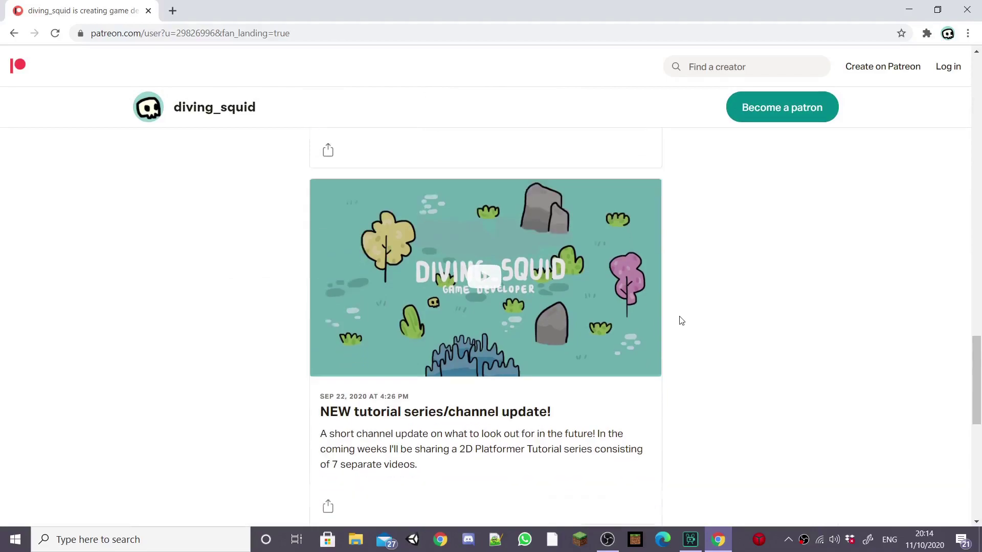